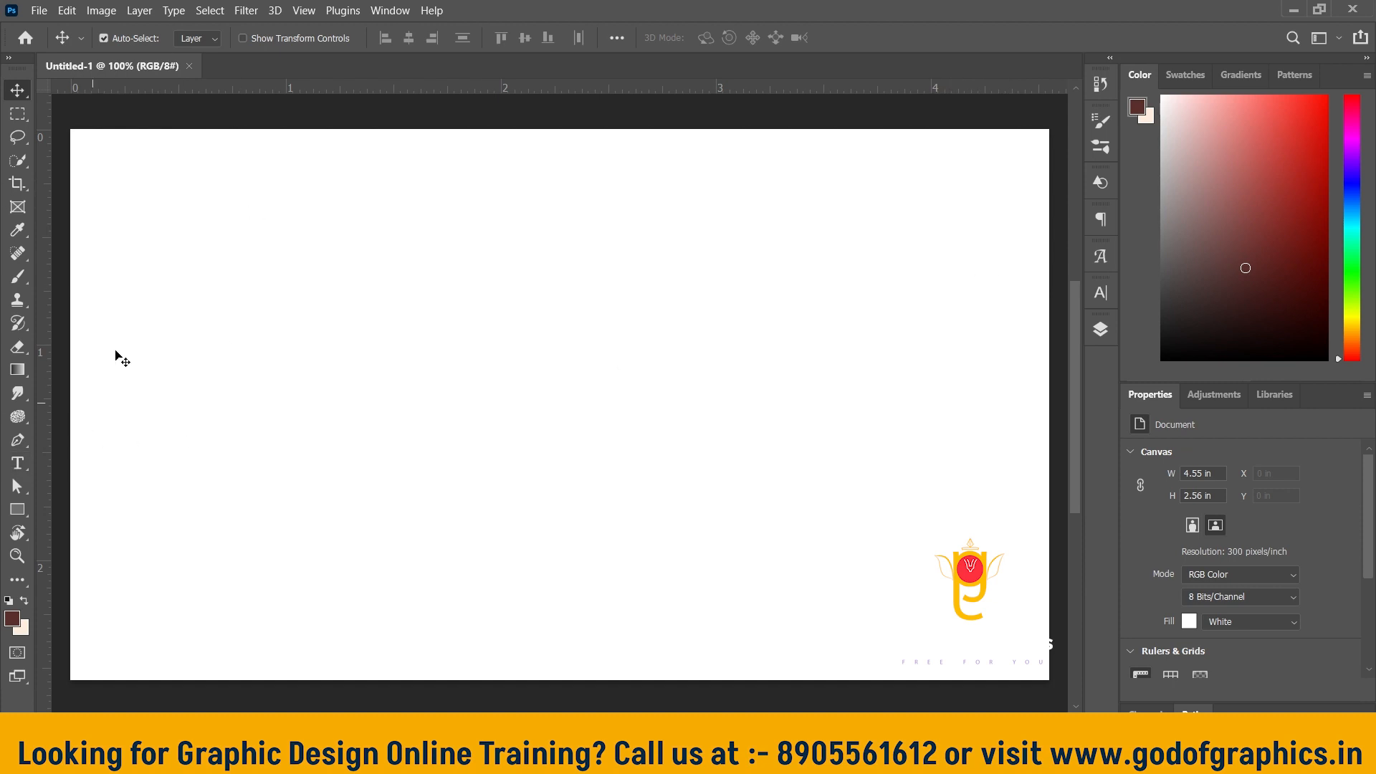
right_click(17, 463)
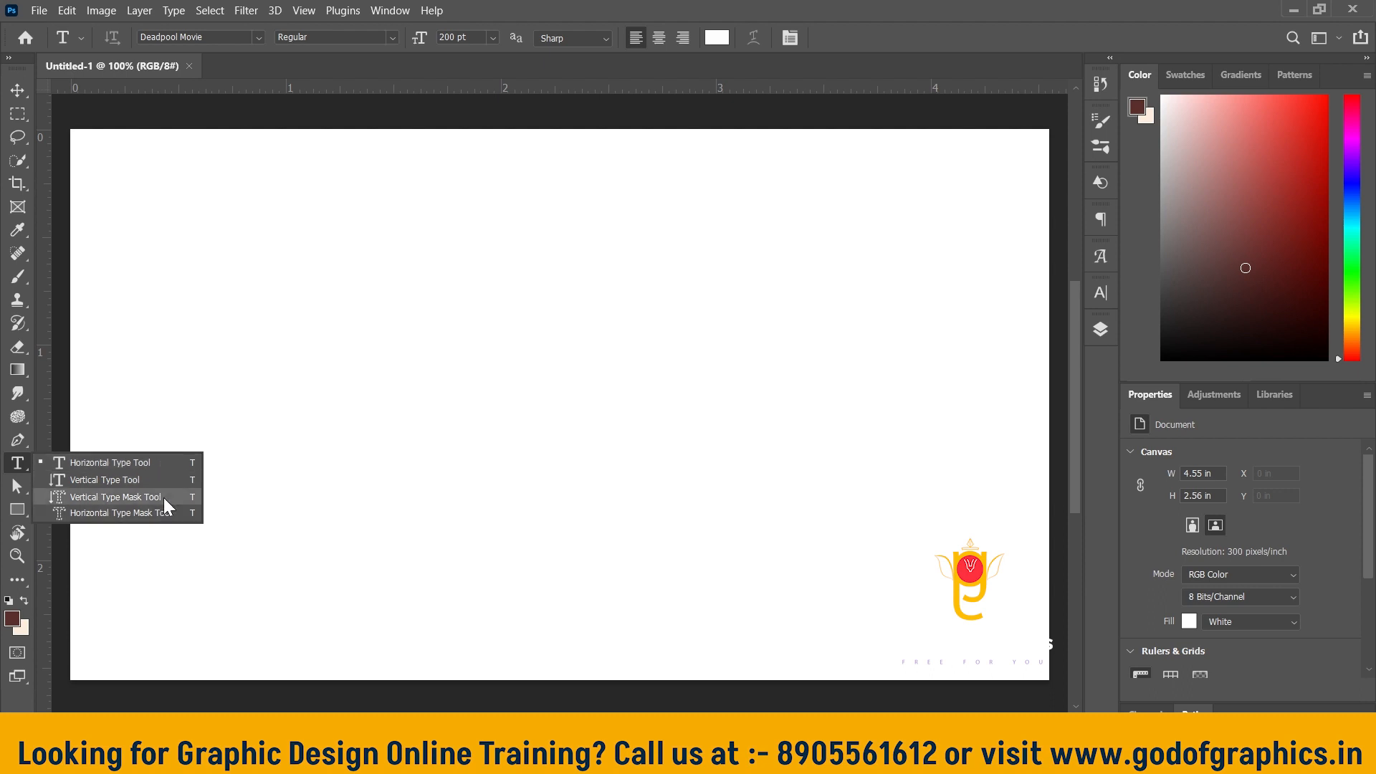
left_click(131, 462)
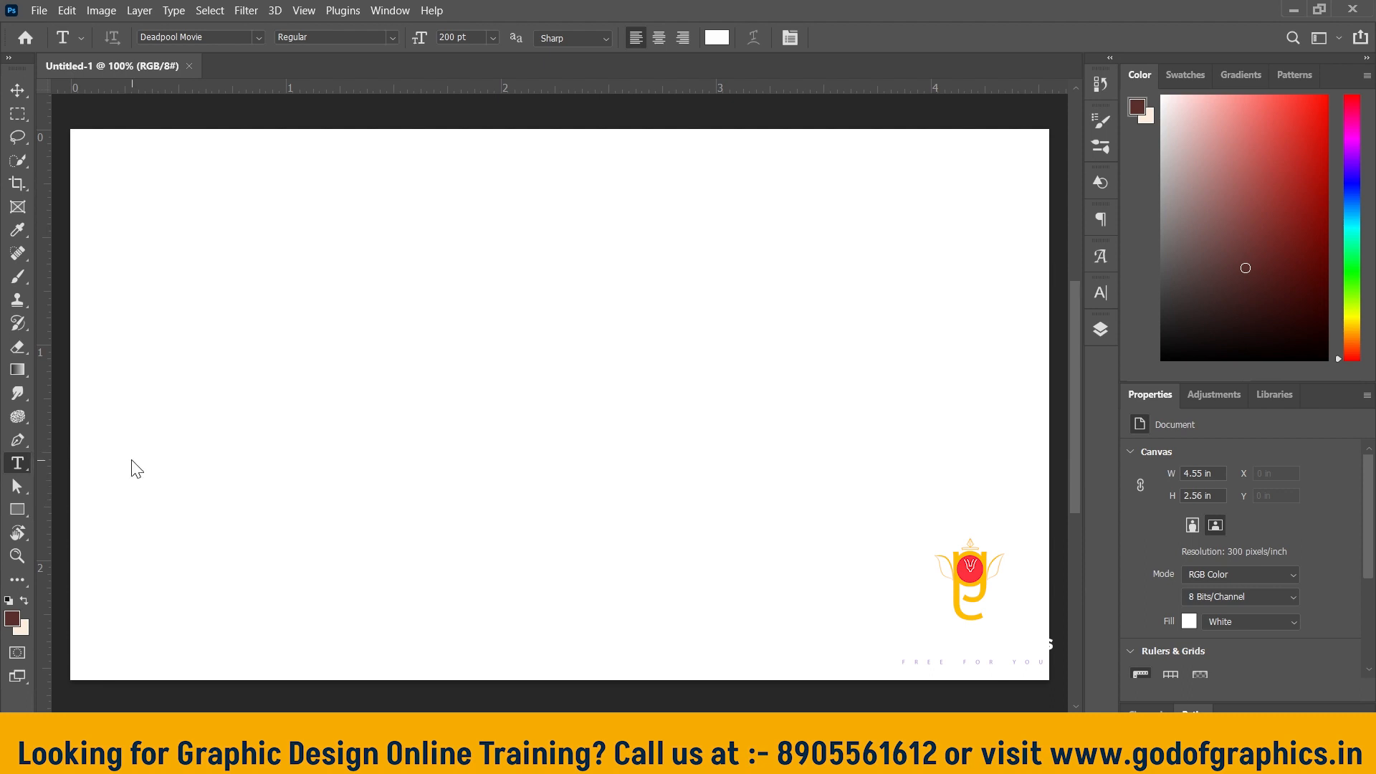
right_click(17, 463)
left_click(104, 462)
left_click_drag(119, 153, 977, 296)
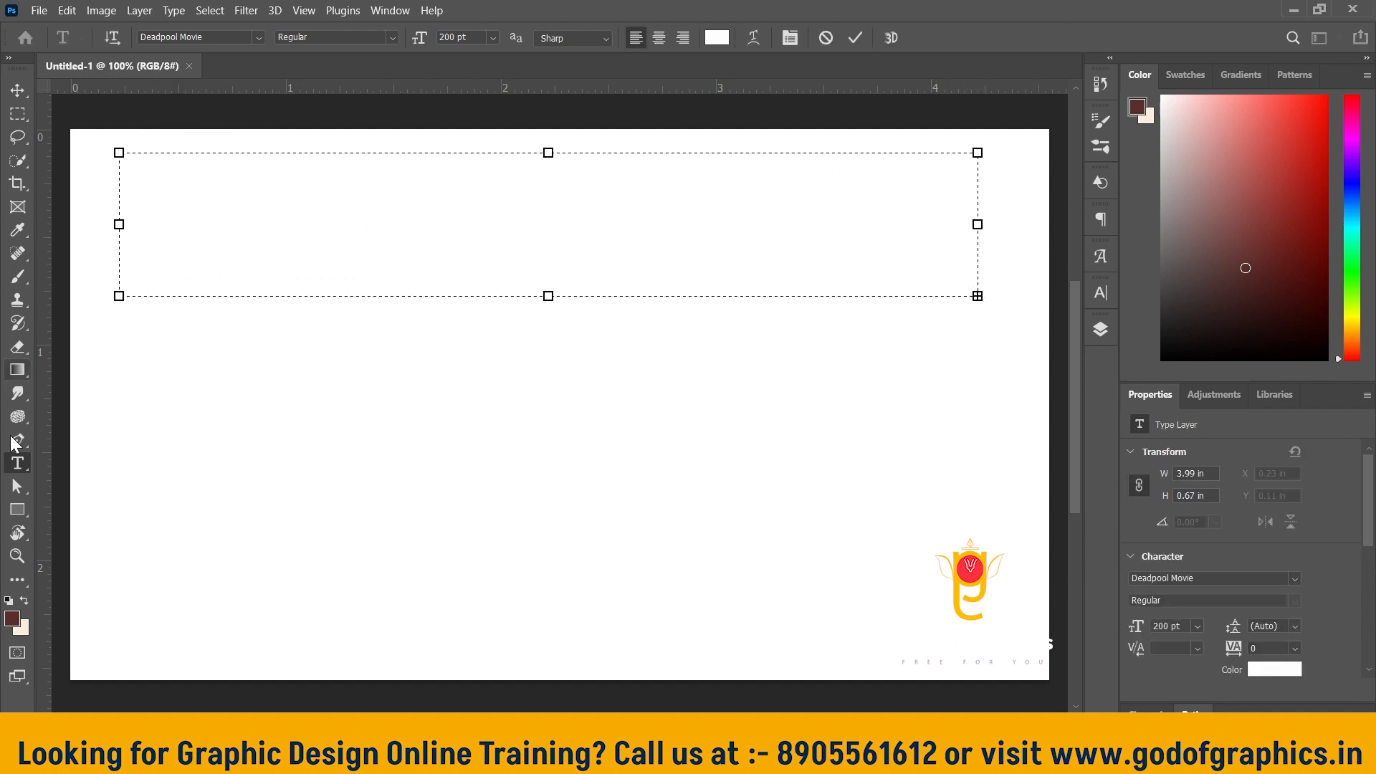
Place a horizontal placeholder text in the canvas's lower-left area and set its font size to 8 pt
right_click(19, 466)
left_click(100, 463)
left_click(147, 477)
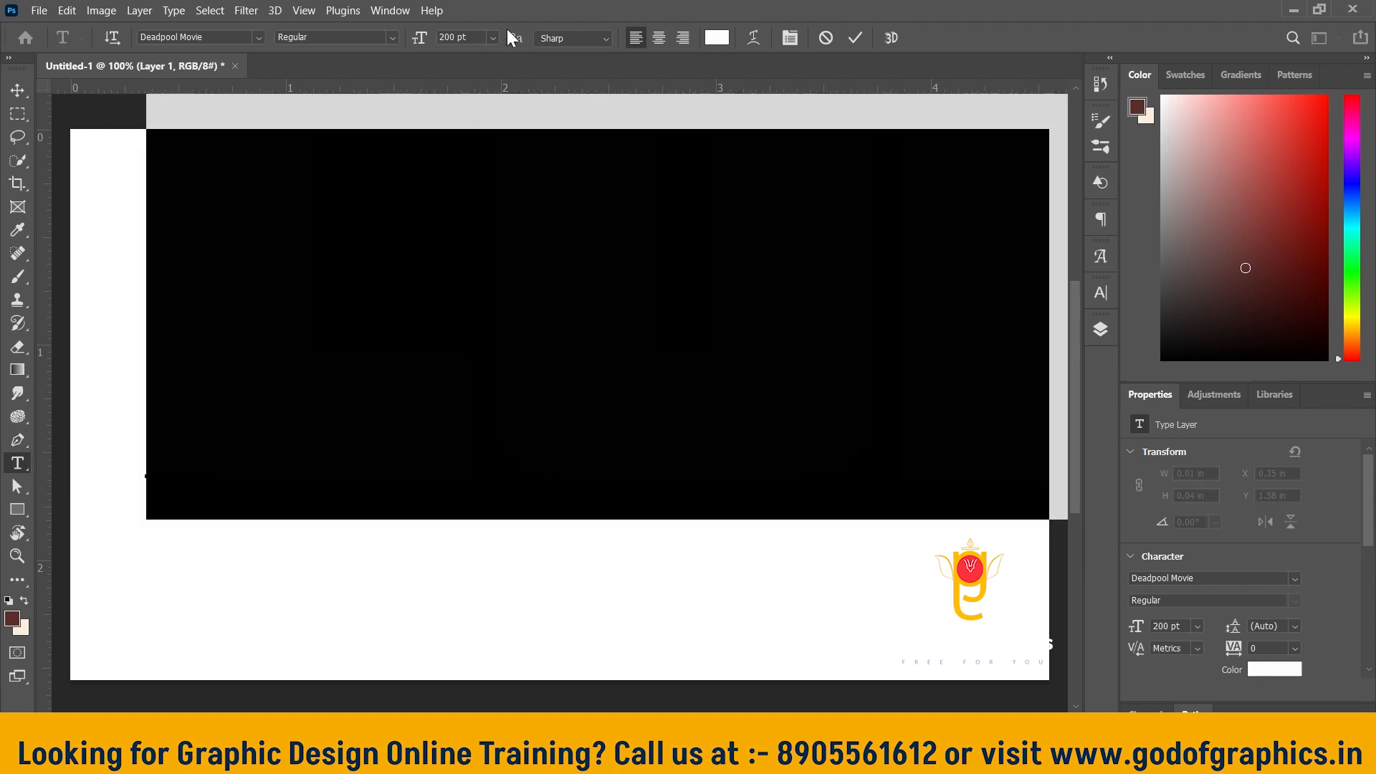
left_click(491, 38)
left_click(476, 96)
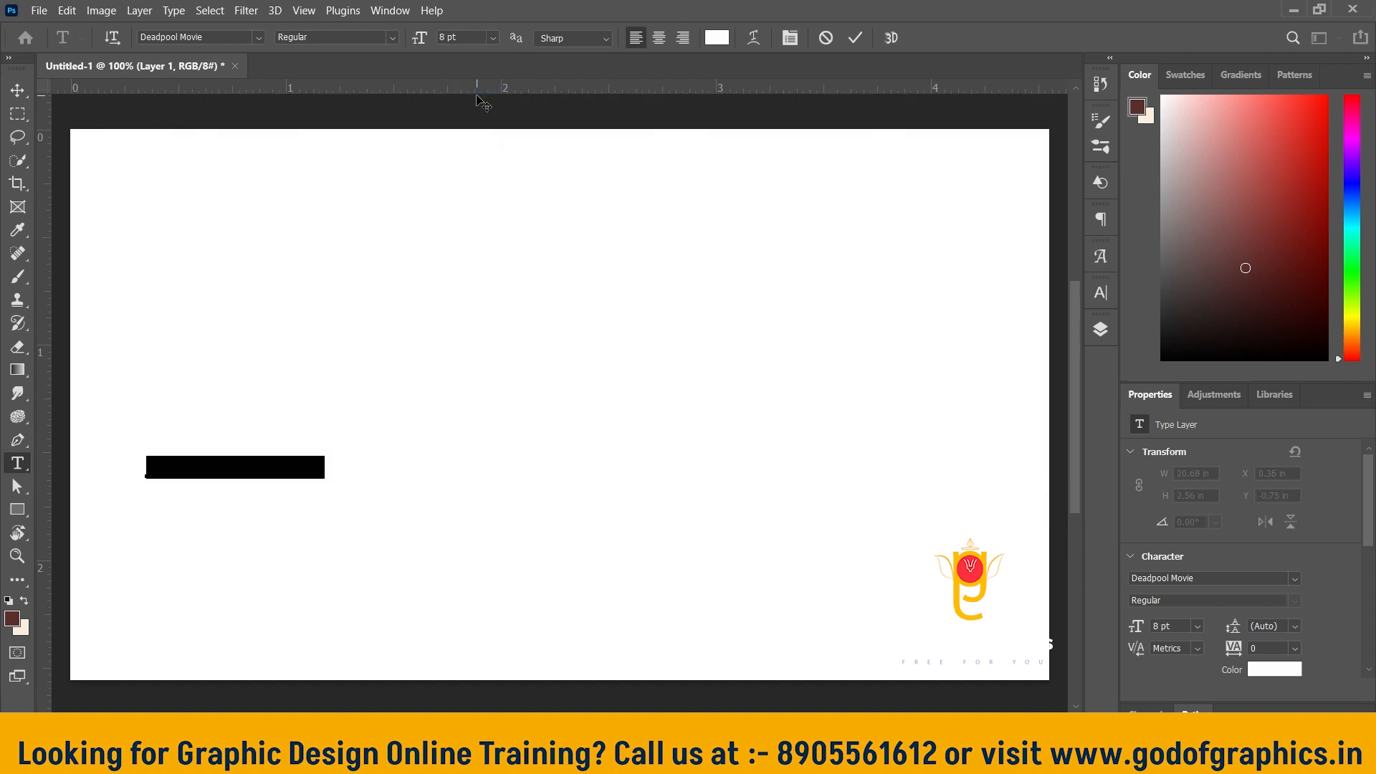
Set the placeholder text's color to #040202 and move it to about X 1.25 in, Y 1.44 in
left_click(717, 37)
left_click(769, 456)
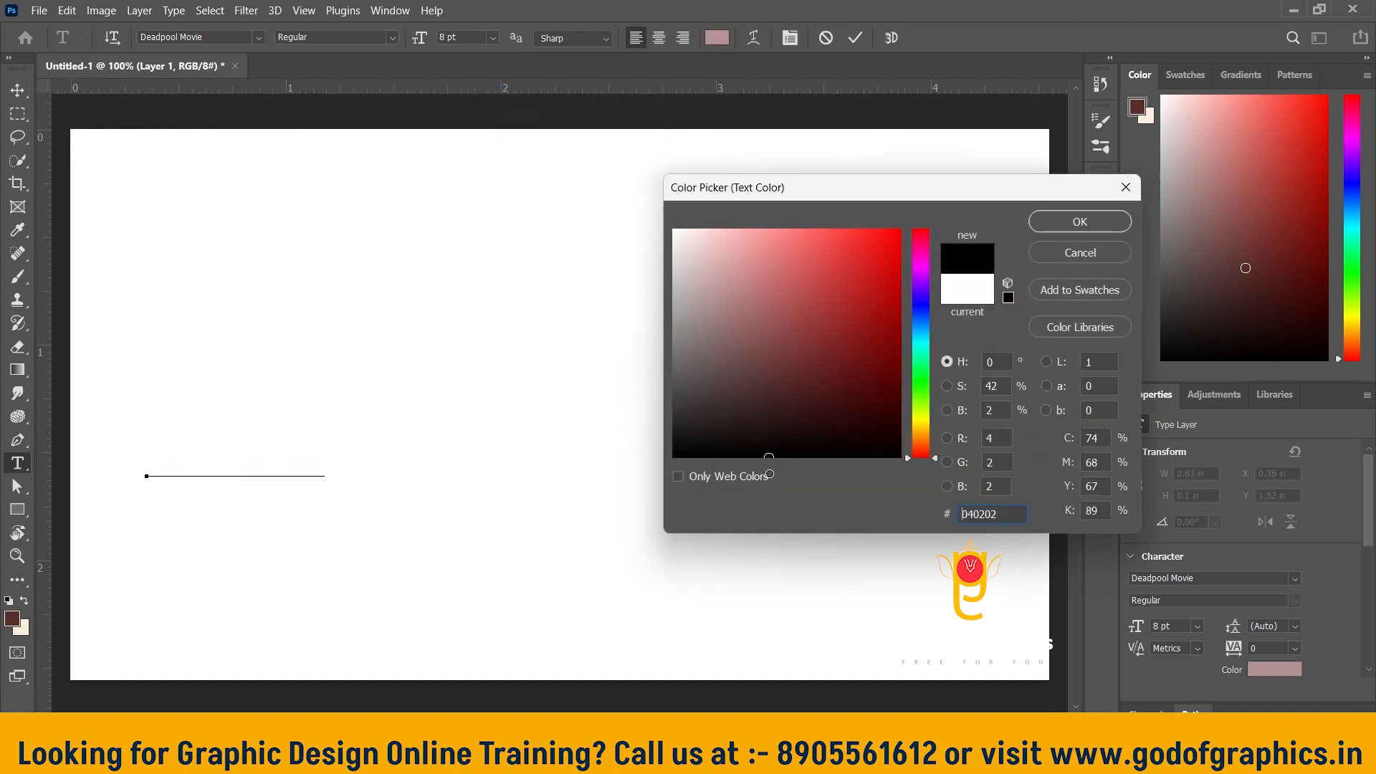
left_click(1090, 218)
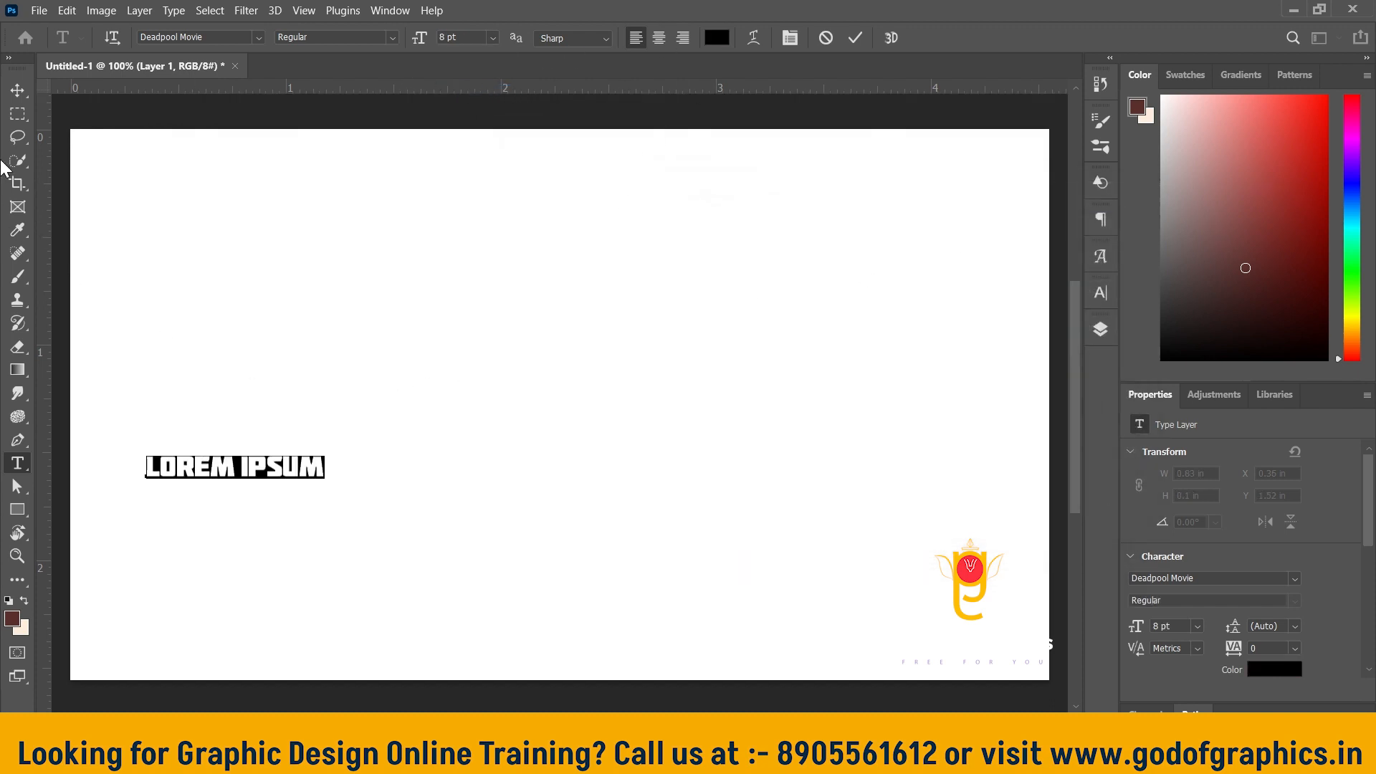
left_click(23, 82)
left_click_drag(245, 464, 449, 452)
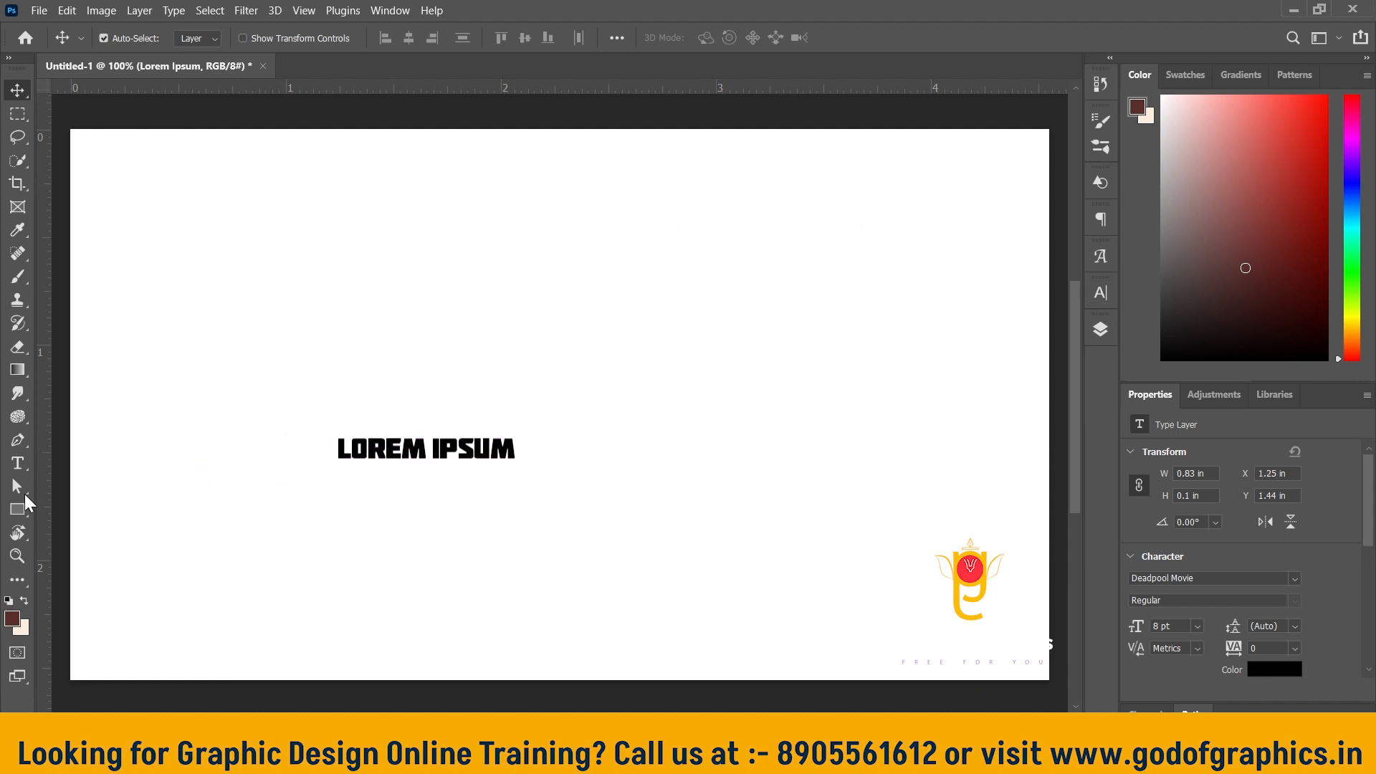
Replace the placeholder text with "graphic design" and move it to about X 1.28 in, Y 1.23 in
double_click(448, 457)
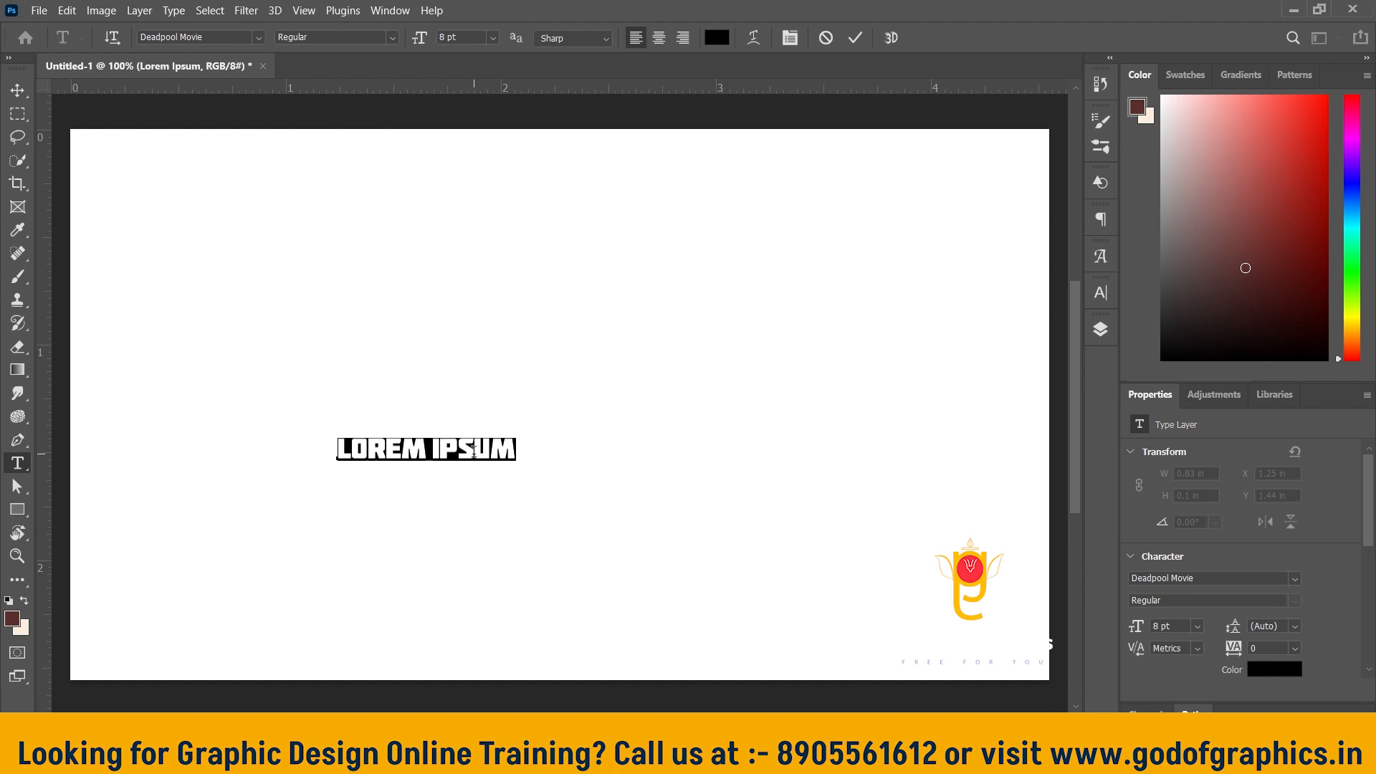
key("BackSpace")
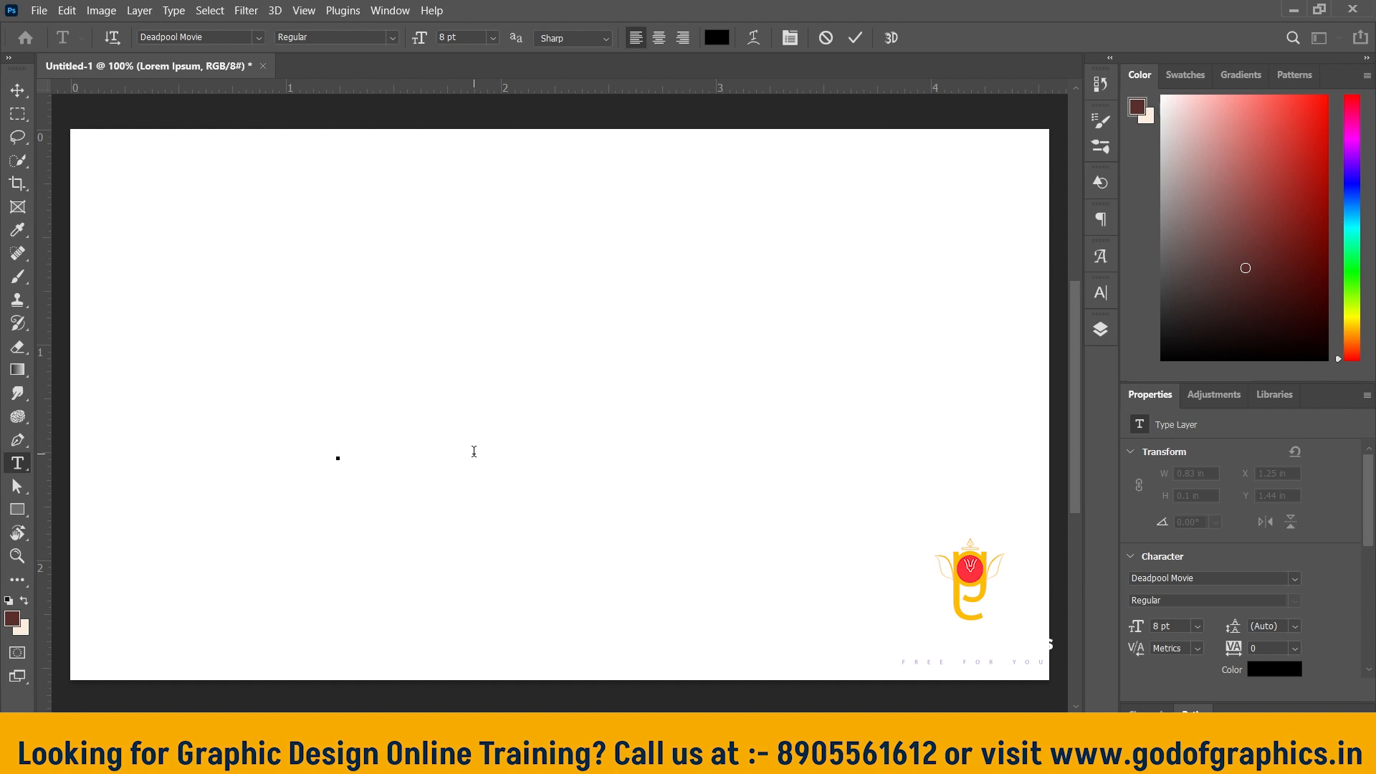
type("GRAPHIC DESIGN")
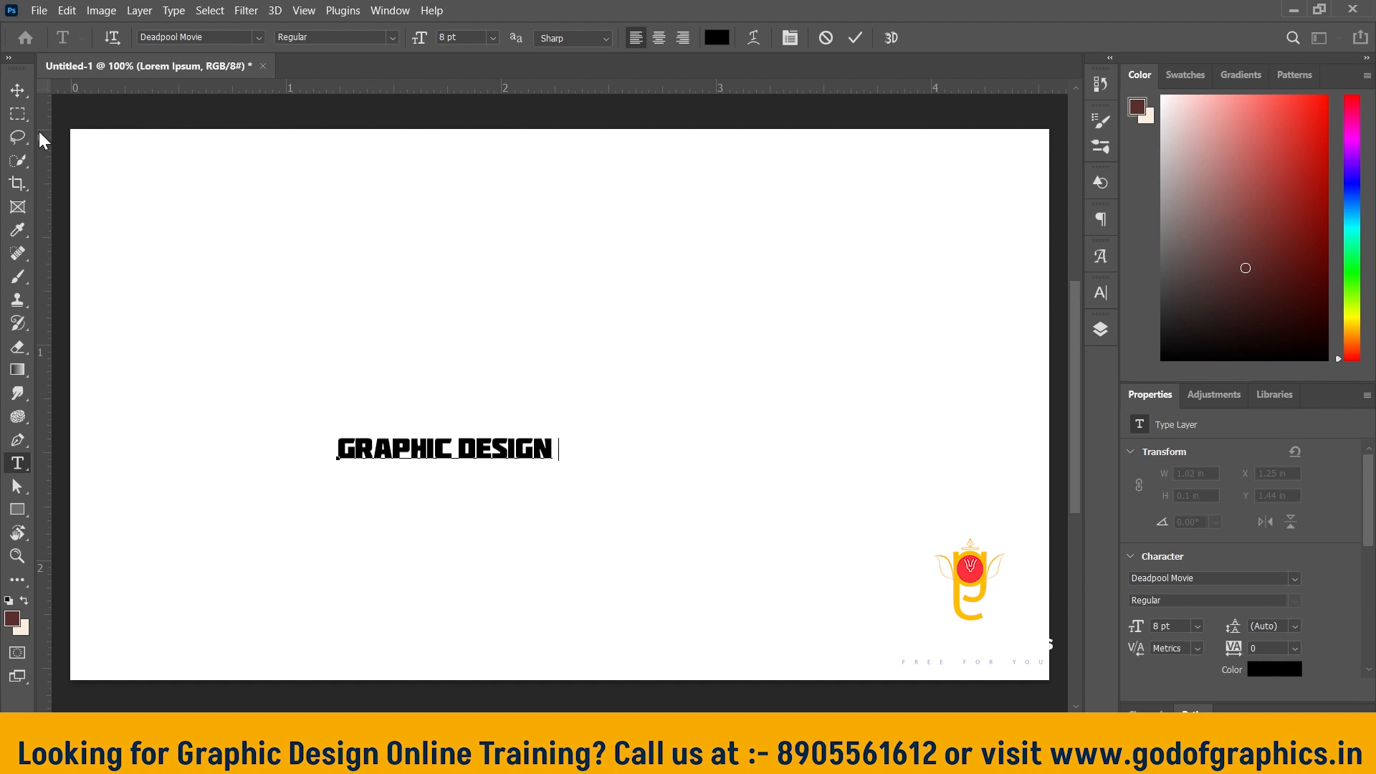
left_click(30, 89)
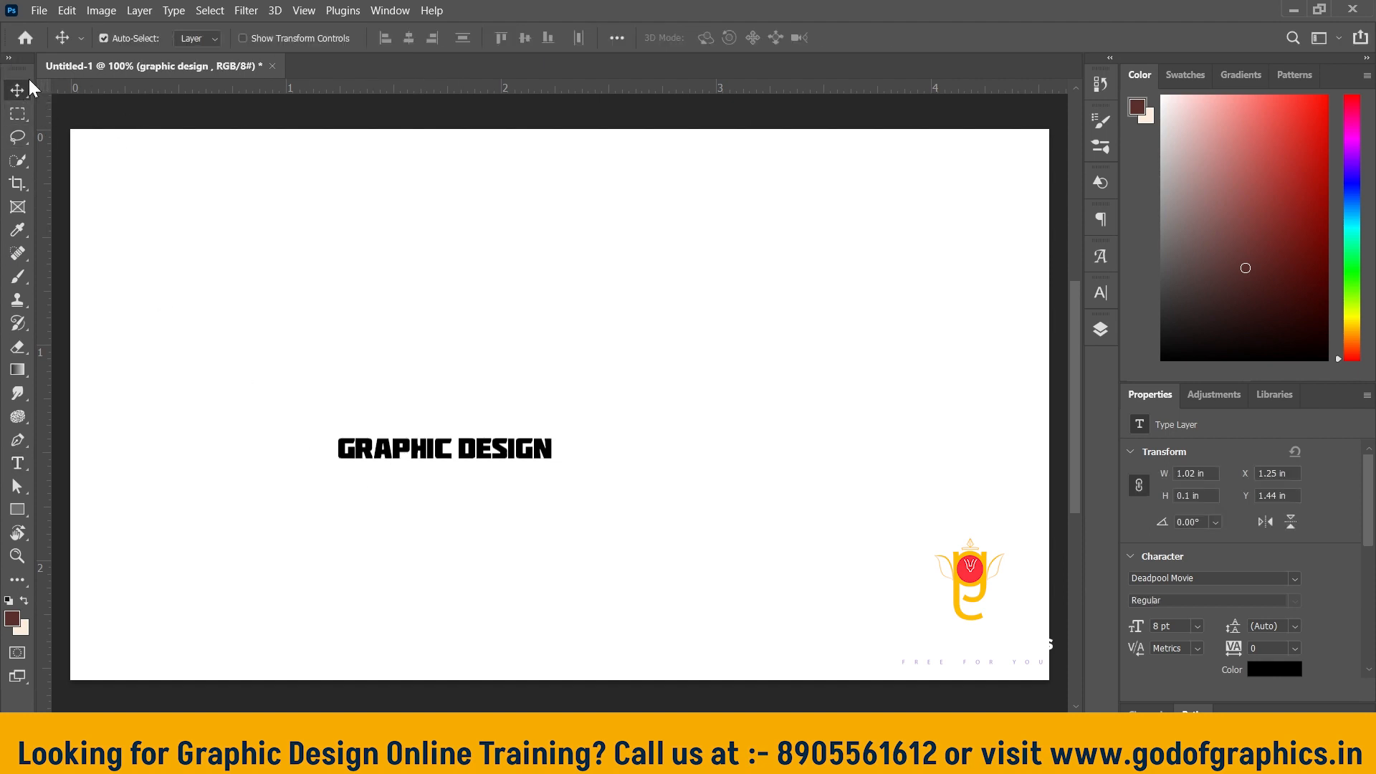
left_click_drag(430, 454, 437, 411)
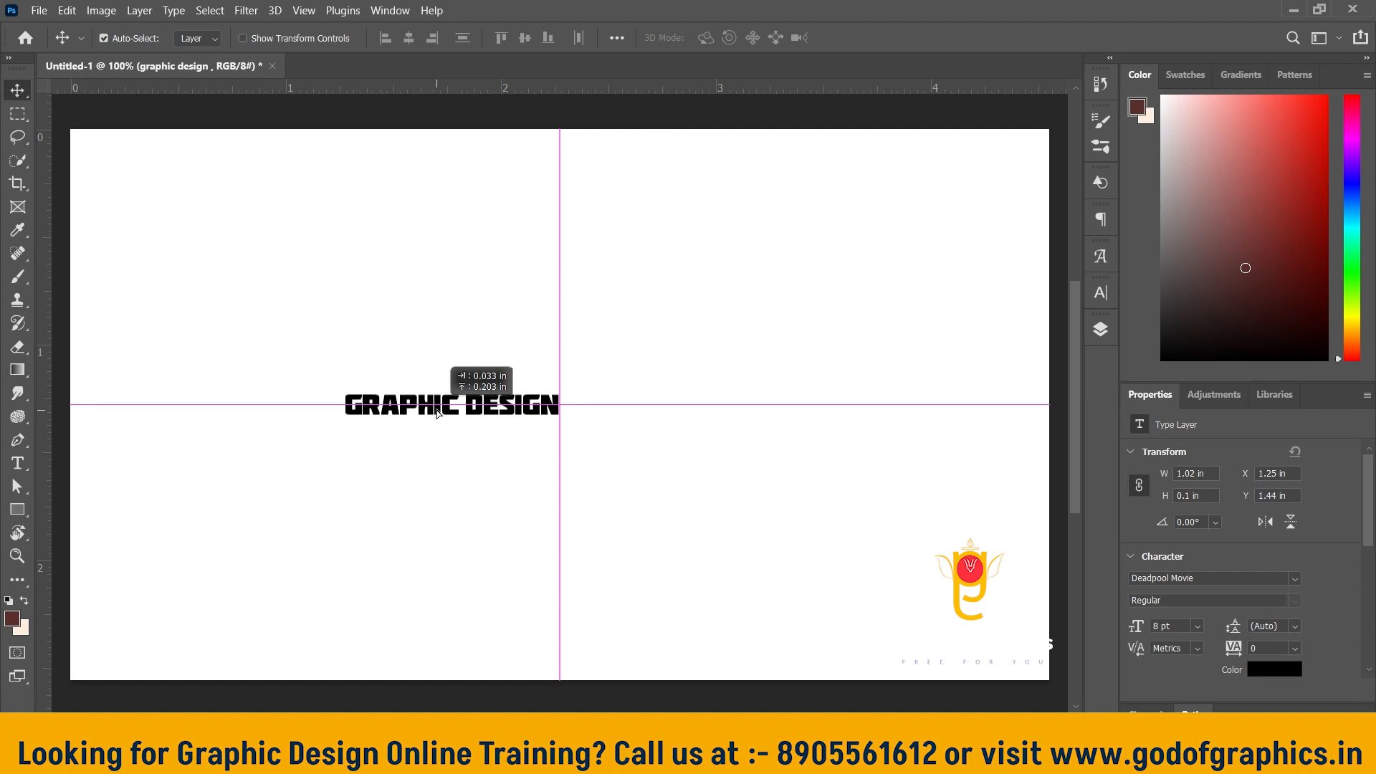
left_click_drag(437, 411, 437, 411)
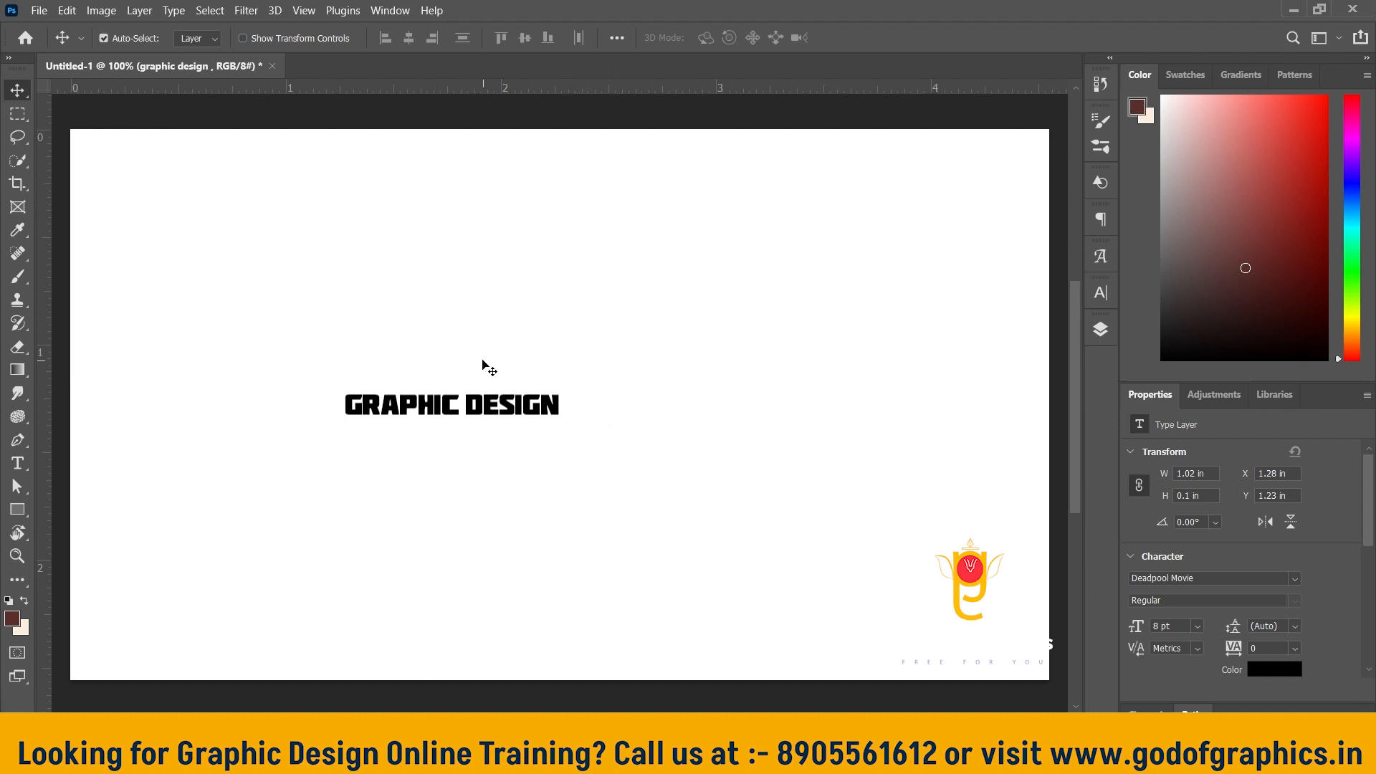
Display the Character settings and float them over the canvas's upper-right area
left_click(1102, 293)
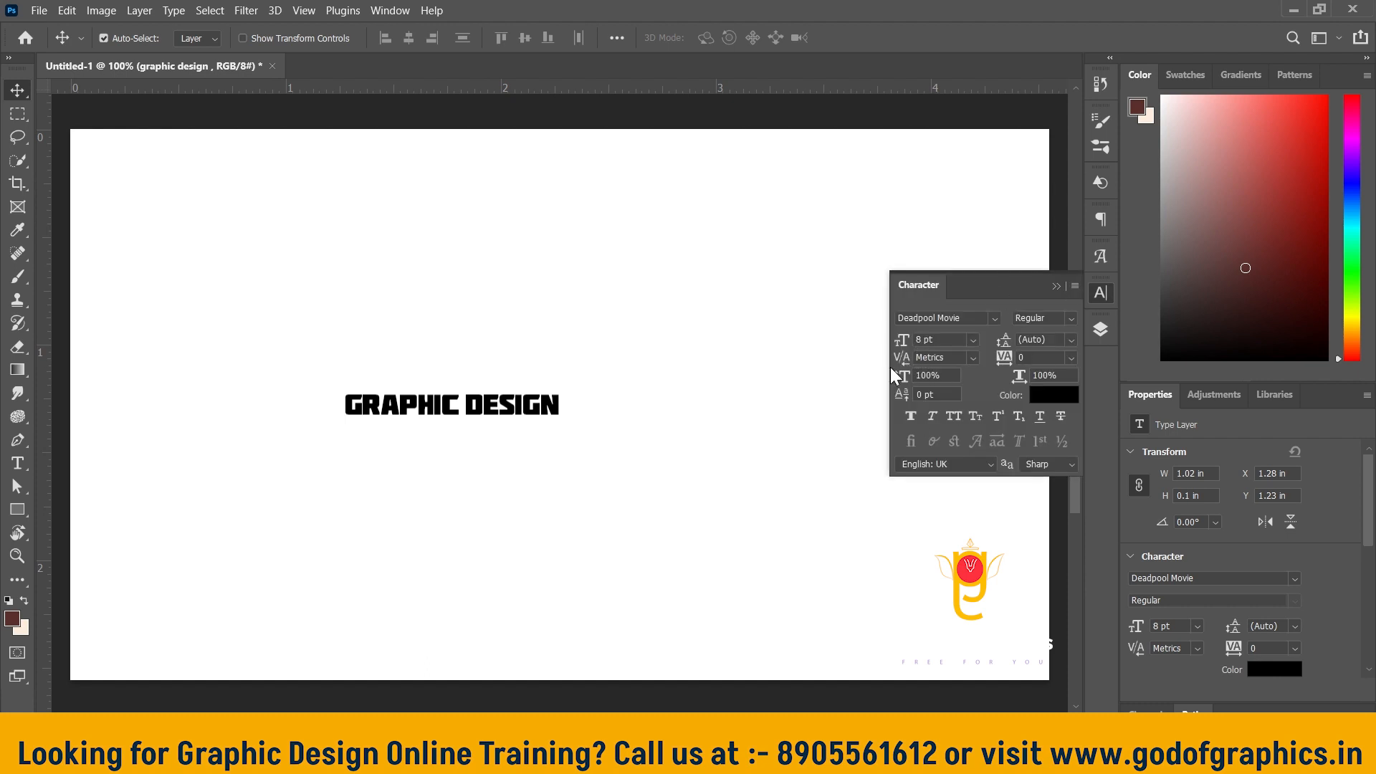
left_click(169, 12)
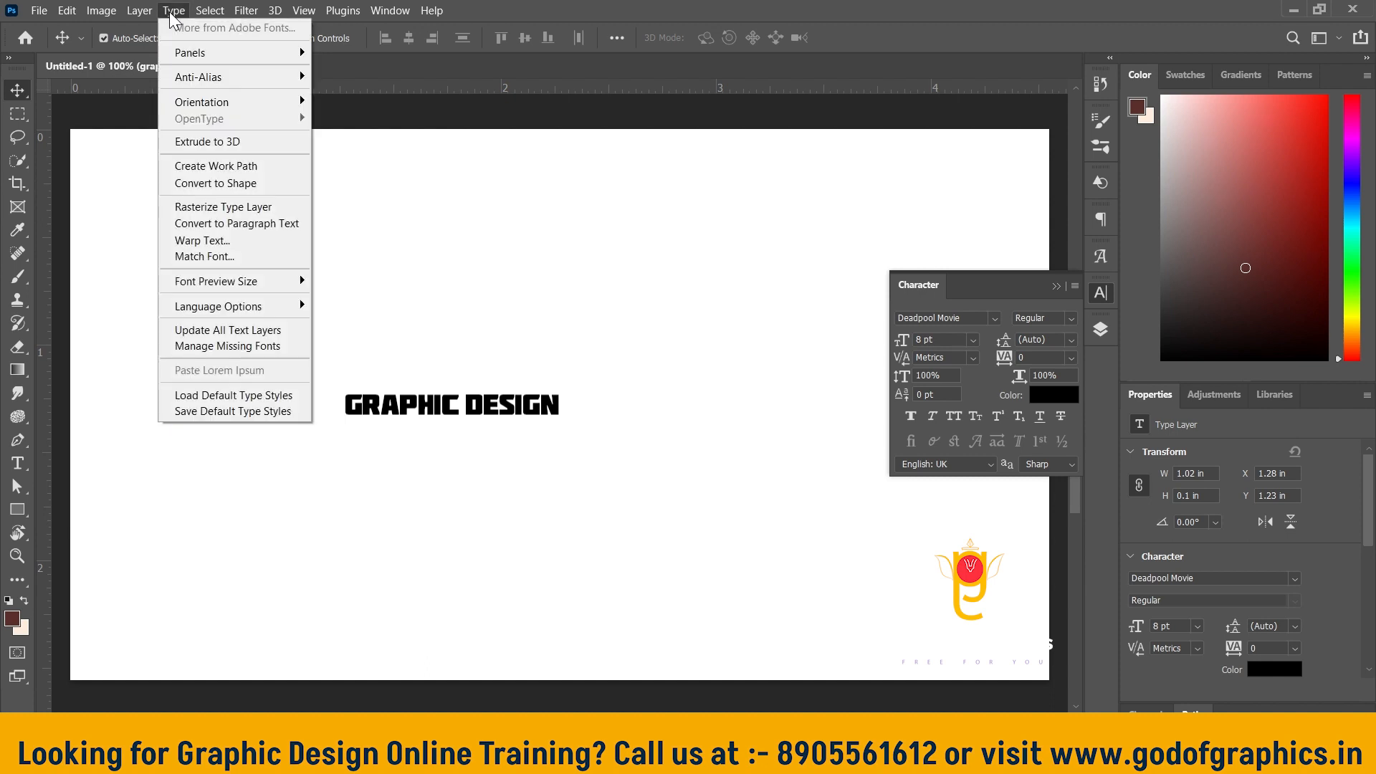
mouse_move(225, 55)
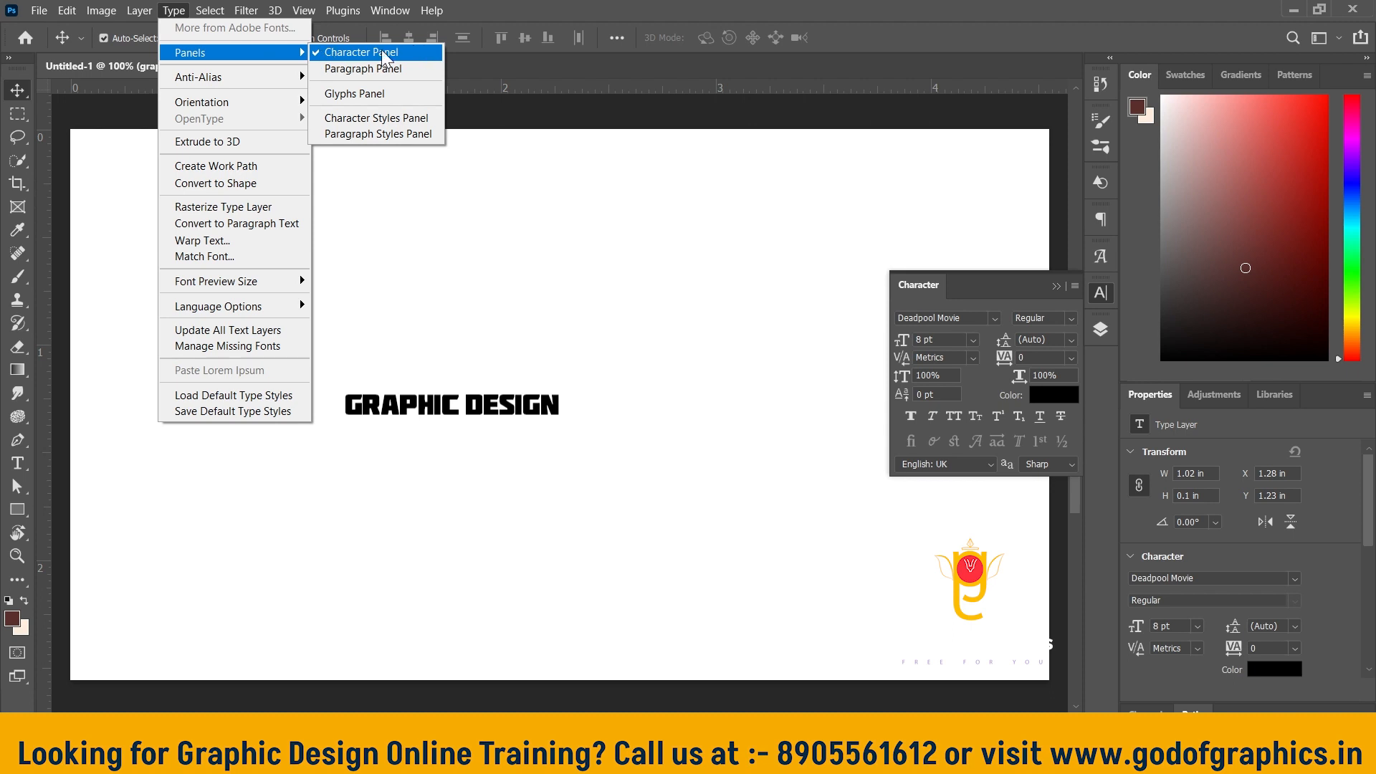
left_click(1054, 285)
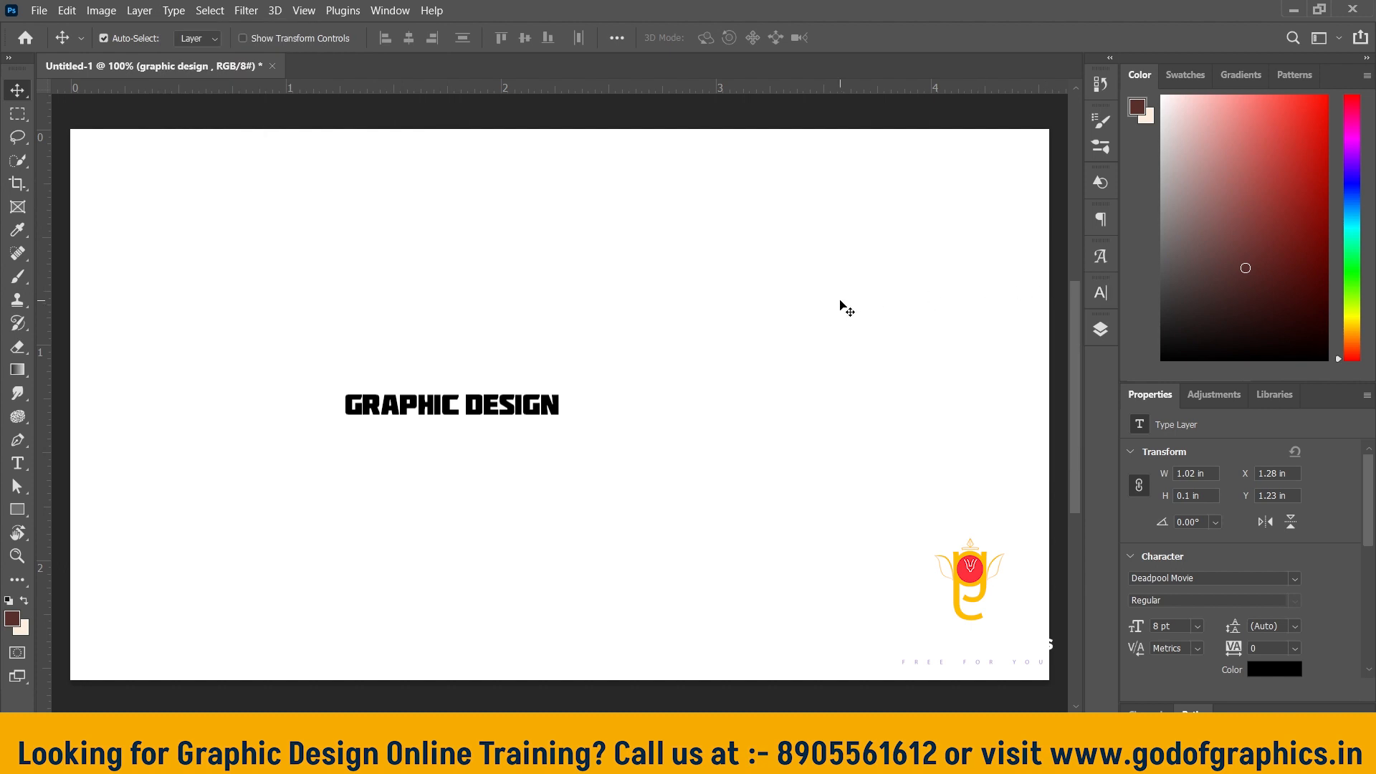
left_click(1104, 296)
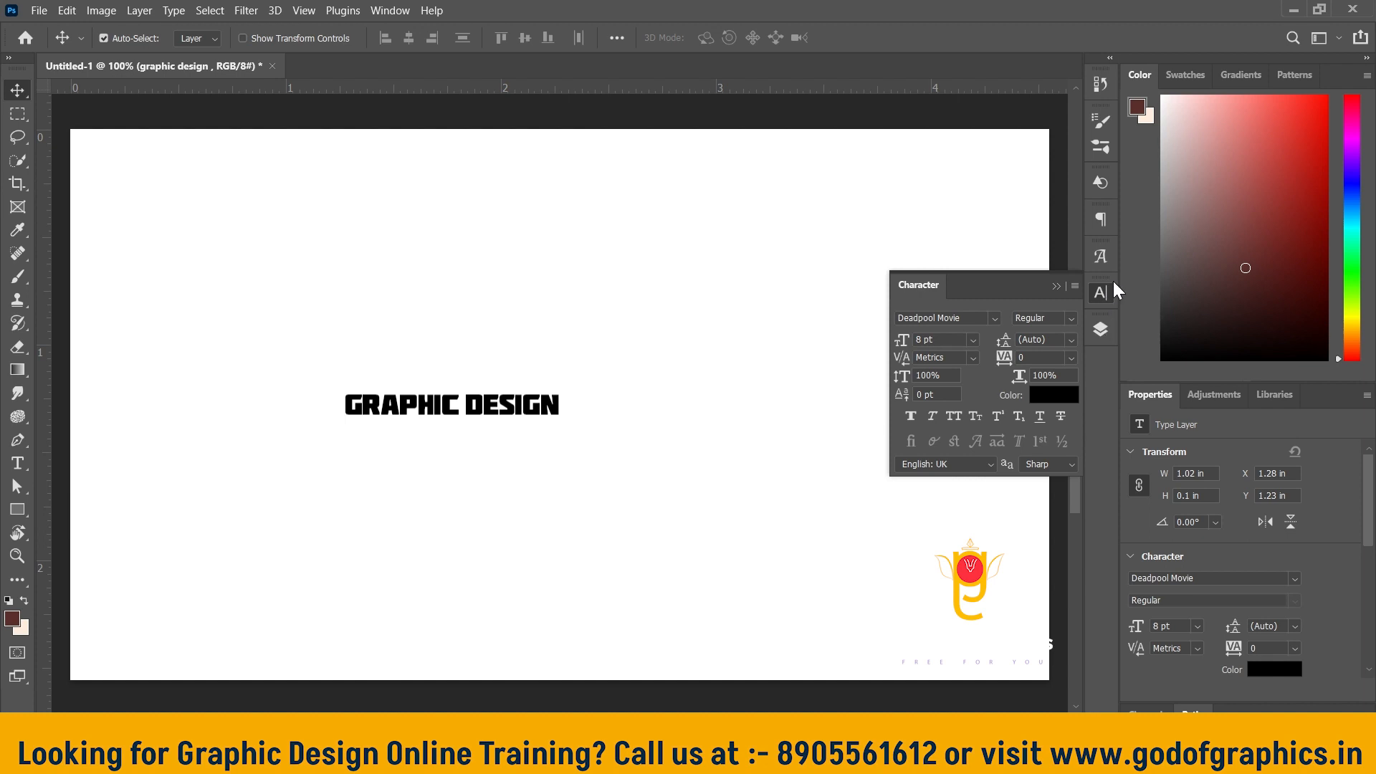
left_click(993, 320)
left_click(993, 319)
left_click(997, 317)
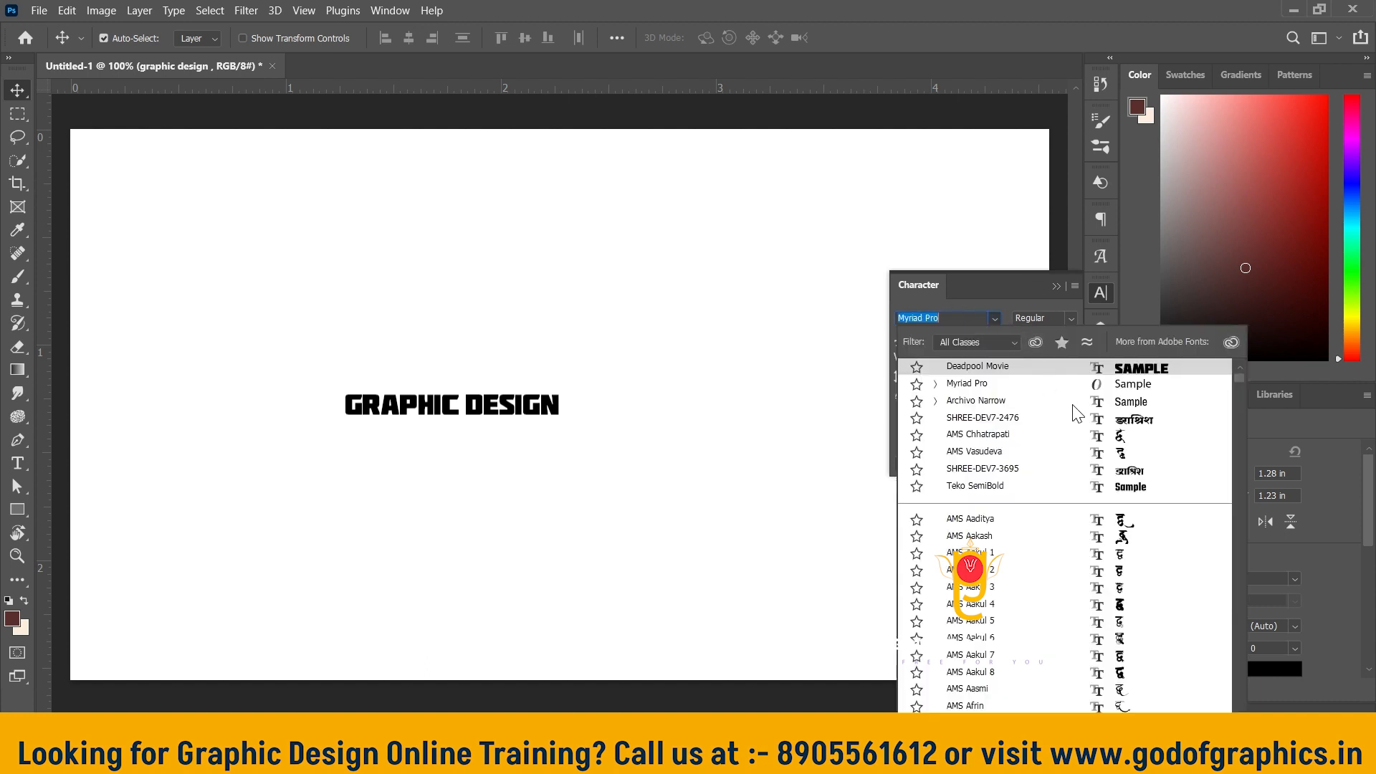
left_click_drag(996, 284, 904, 161)
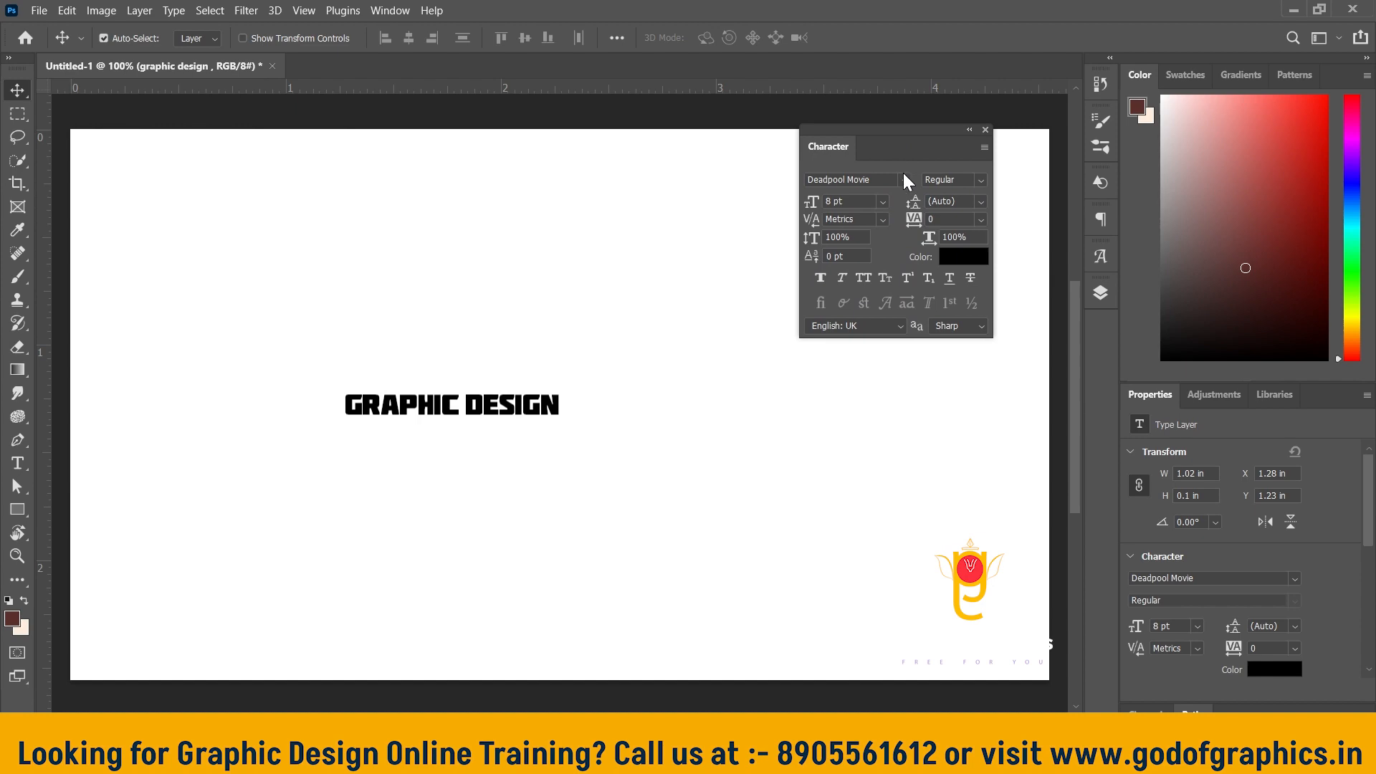
Preview various fonts on the "graphic design" text and apply Admiration Pains
left_click(904, 178)
key("Down")
key("Down")
key("Down")
key("Down")
key("Down")
key("Down")
key("Down")
key("Down")
key("Down")
key("Down")
key("Down")
key("Down")
key("Down")
key("Down")
key("Down")
key("Down")
key("Down")
key("Down")
key("Down")
key("Down")
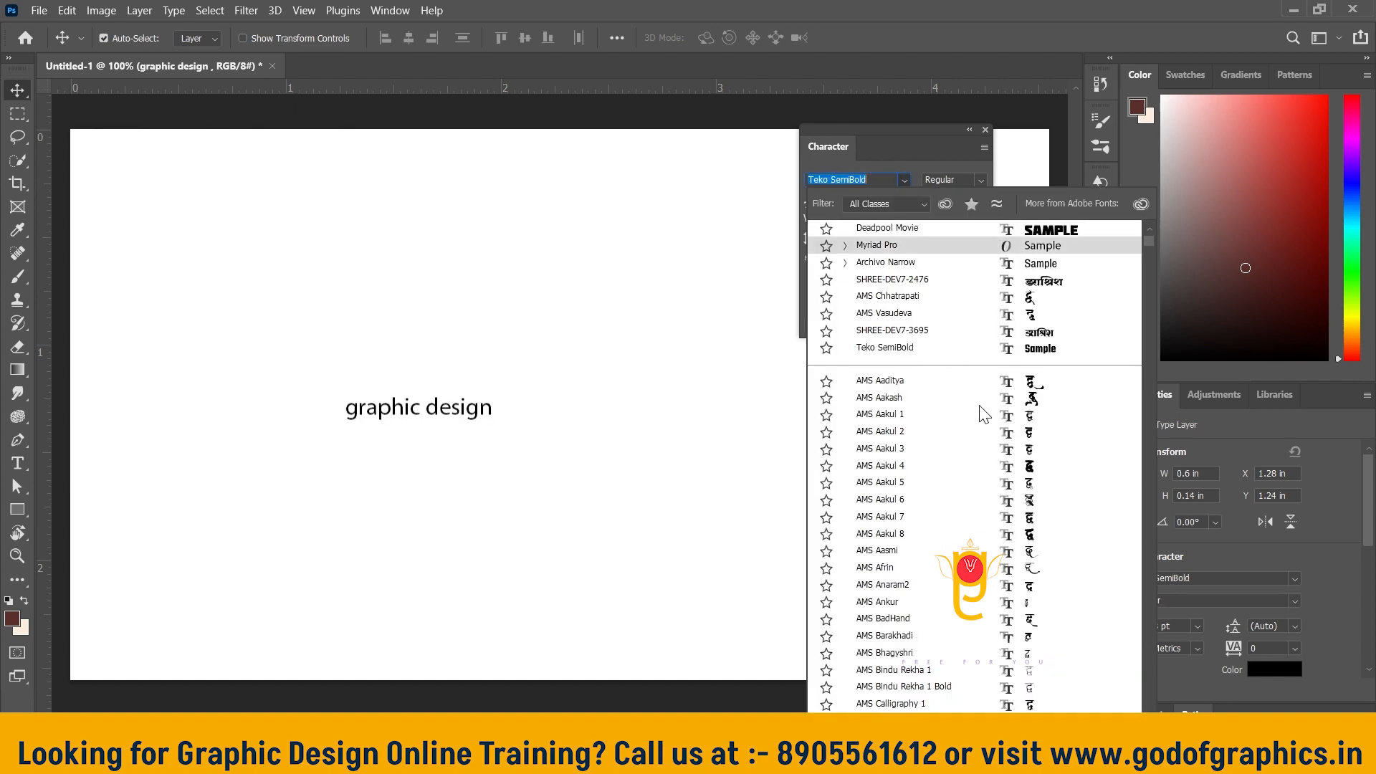
key("Down")
key("Down")
key("Down")
key("Down")
key("Down")
key("Down")
key("Down")
key("Down")
key("Down")
key("Down")
key("Down")
key("Down")
key("Down")
key("Down")
key("Down")
key("Down")
key("Down")
key("Down")
key("Down")
key("Down")
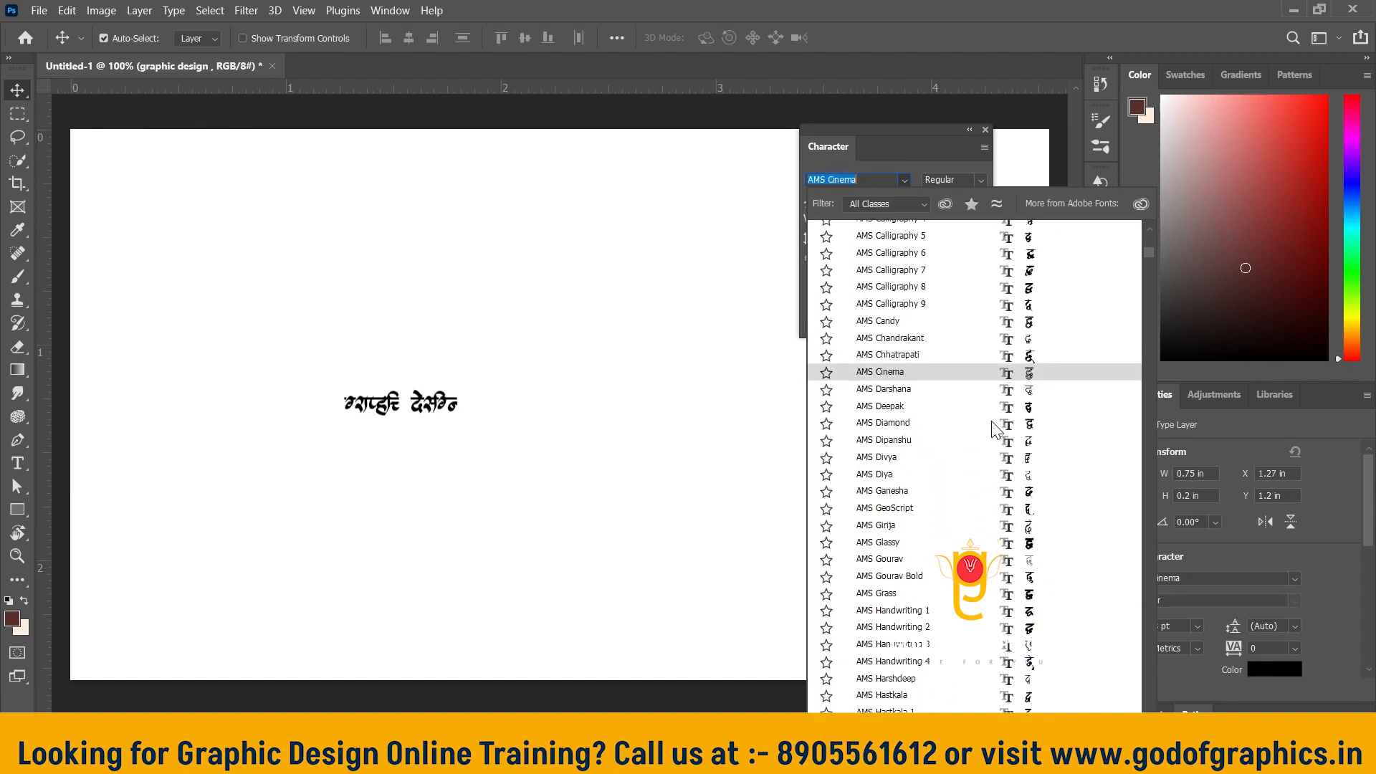
key("Down")
key("Down")
key("Down")
key("Down")
key("Down")
key("Down")
key("Down")
key("Down")
key("Down")
key("Down")
key("Down")
key("Down")
key("Down")
key("Down")
key("Down")
key("Down")
key("Down")
key("Down")
key("Down")
key("Down")
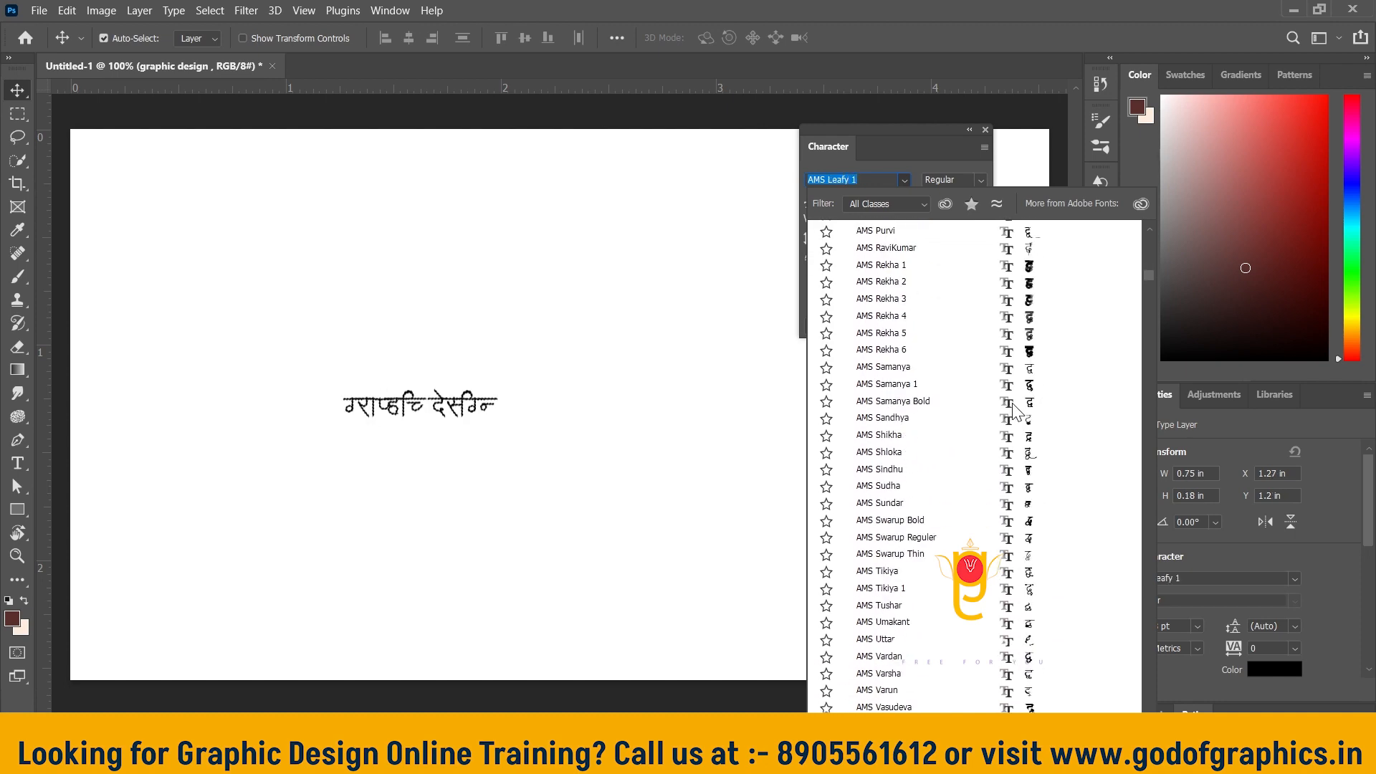
scroll(1014, 412, "down", 10)
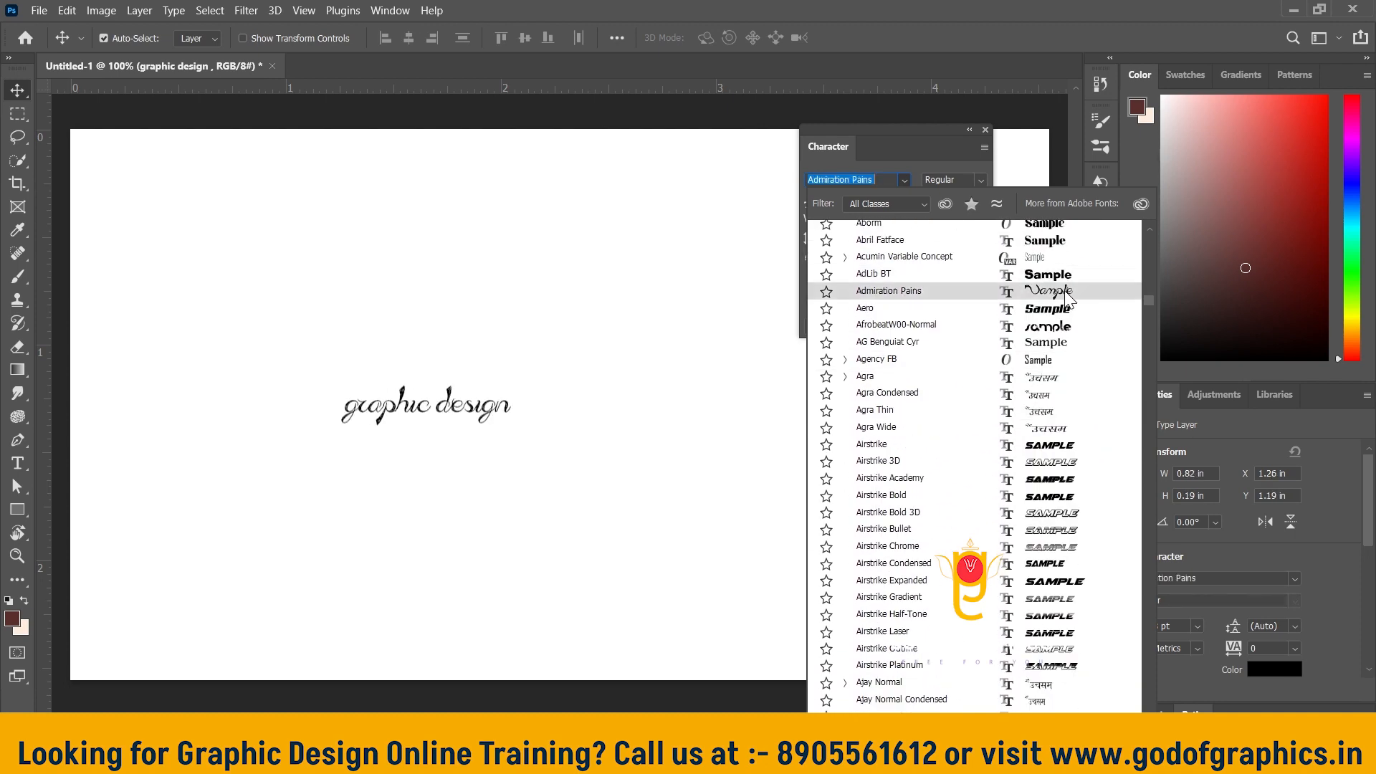
left_click(1069, 296)
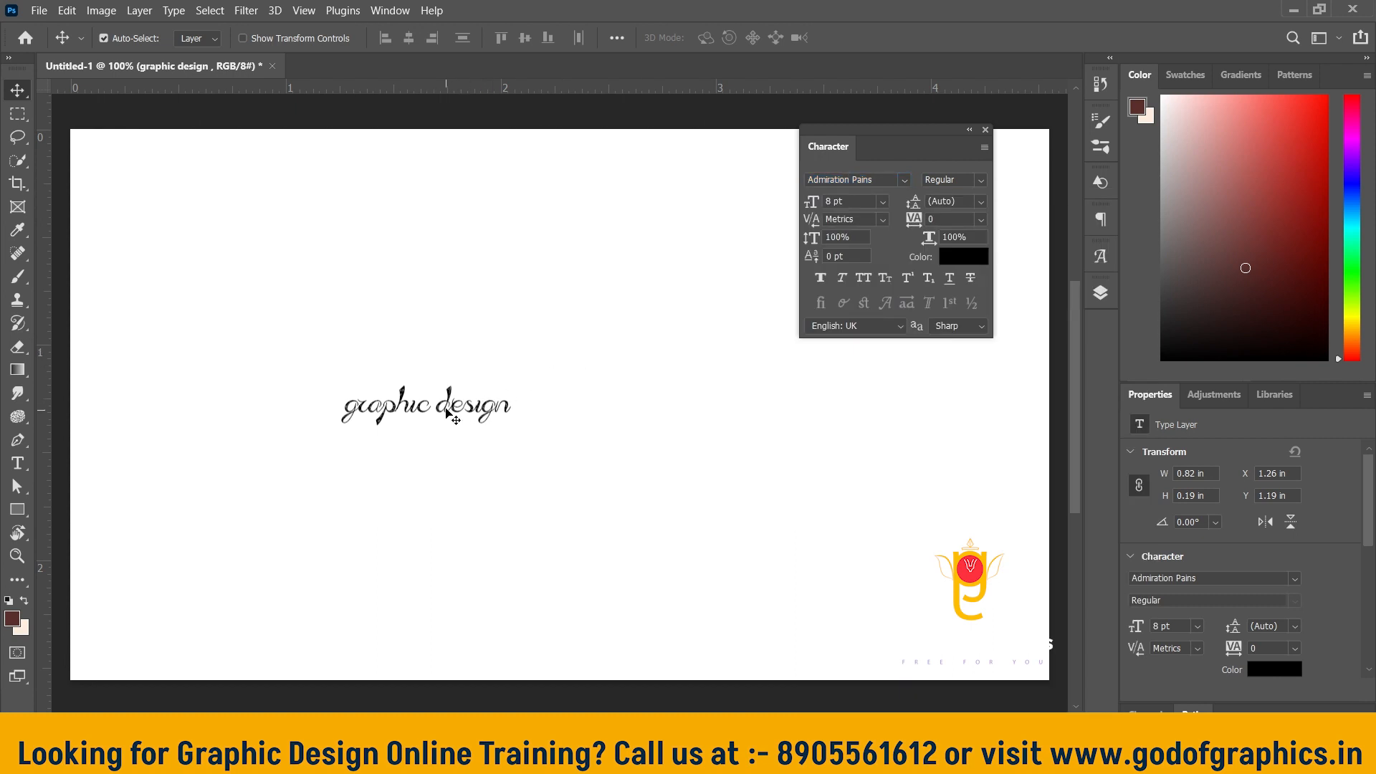
Move the "graphic design" text to about X 1.62 in, Y 1.03 in and set its font to Deadpool Movie
left_click_drag(450, 396, 526, 358)
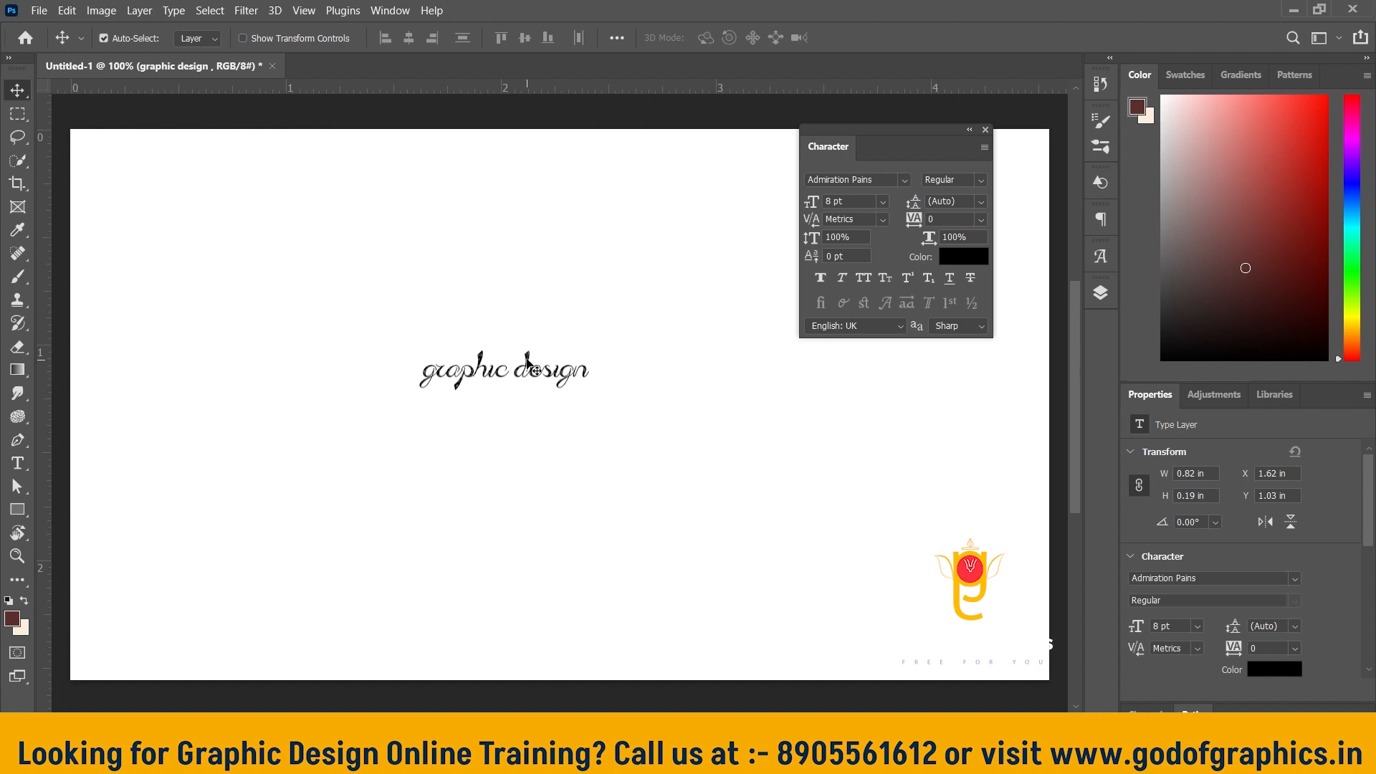
left_click(906, 181)
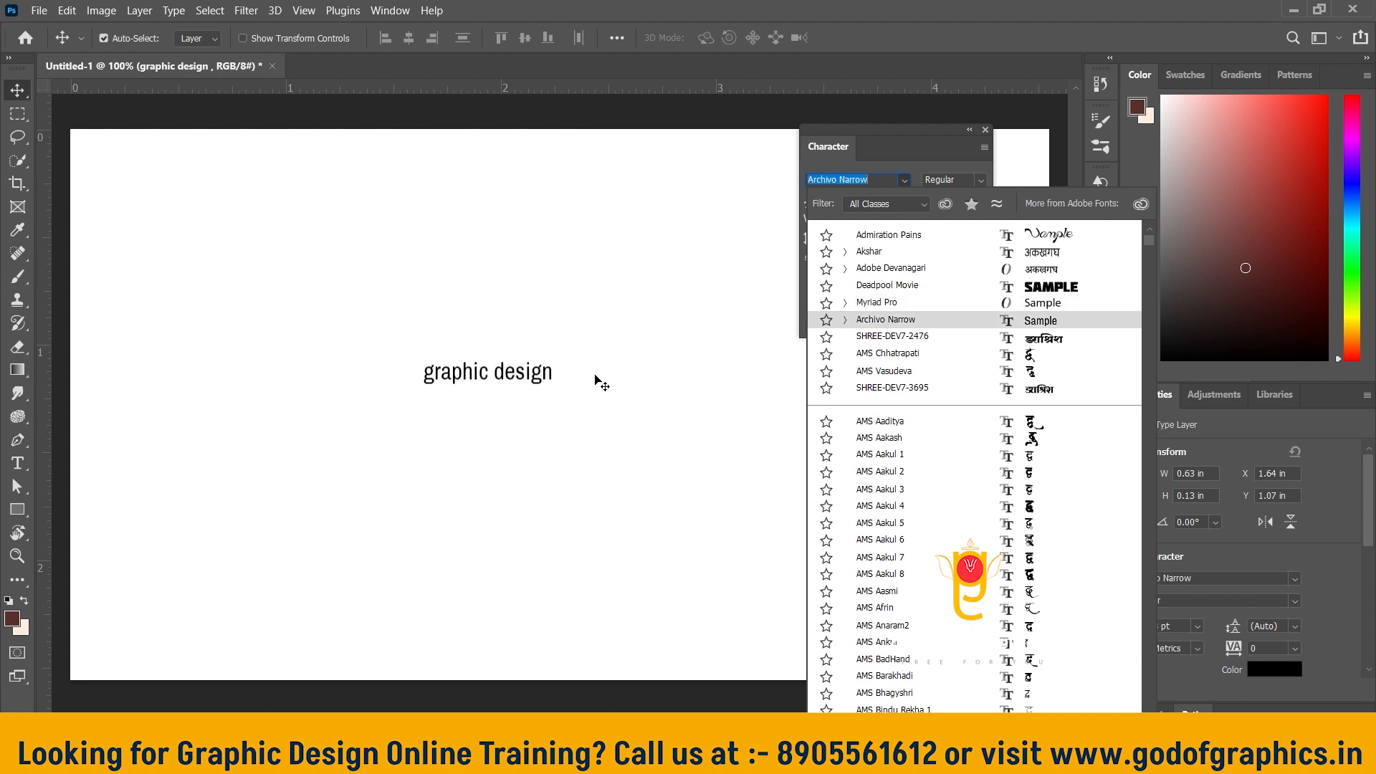
left_click(1081, 286)
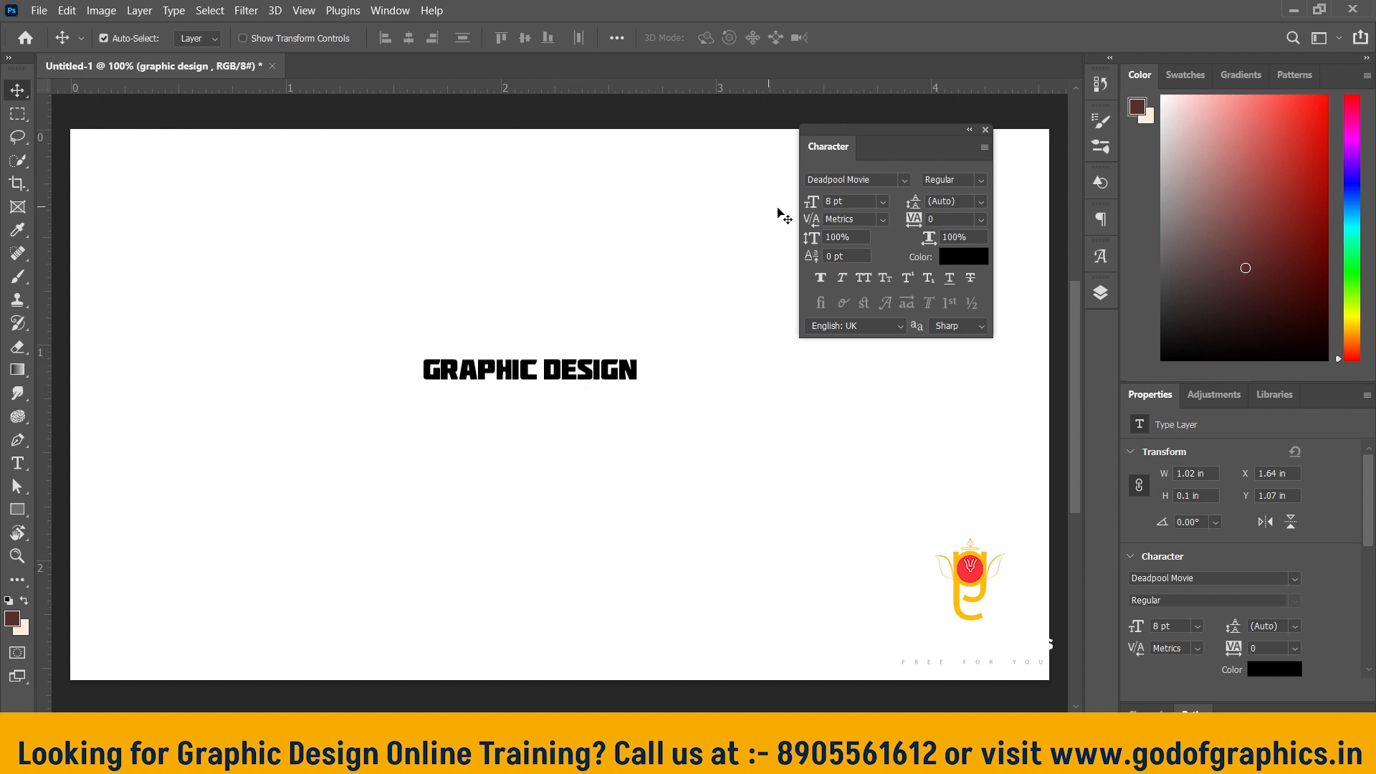
Set the "graphic design" text's size to 14 pt and move it left to about X 0.91 in
left_click(882, 203)
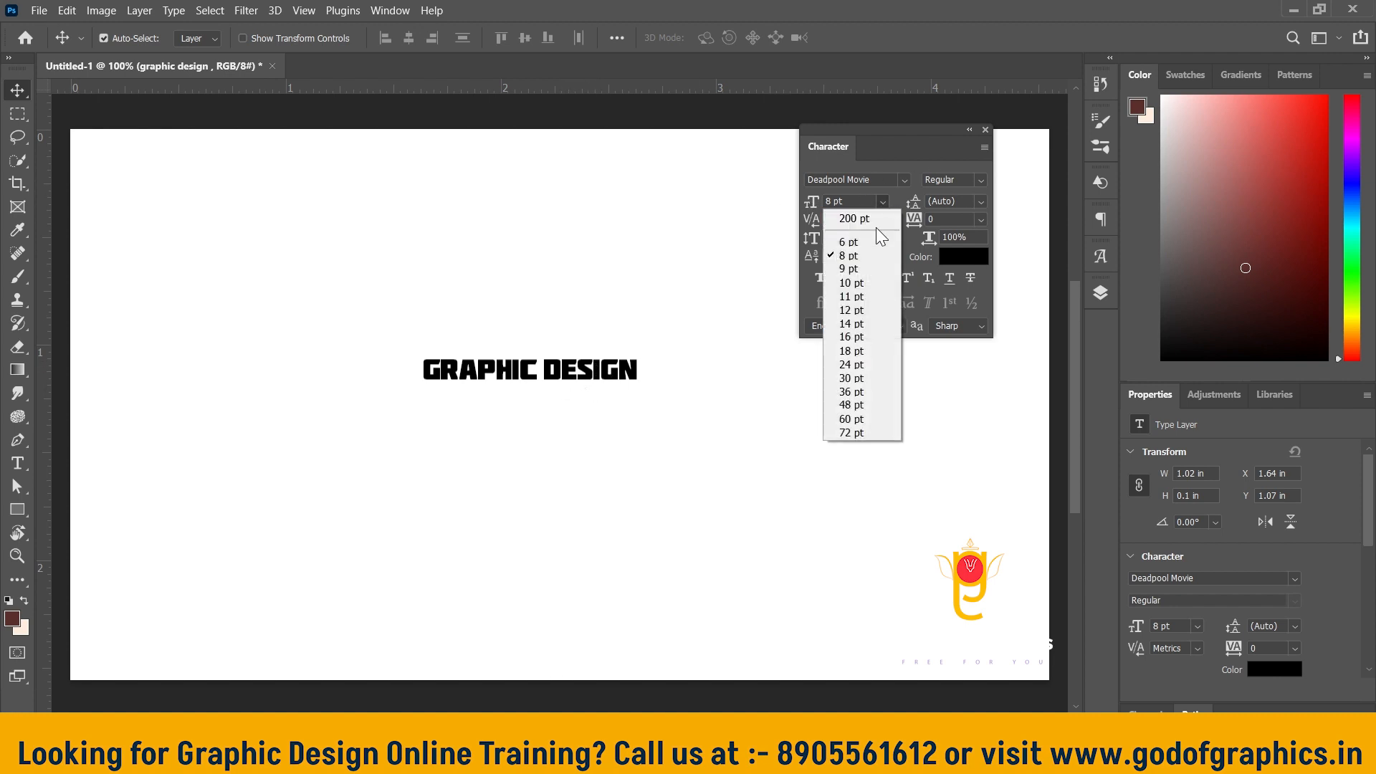
left_click(864, 325)
left_click_drag(731, 365, 587, 353)
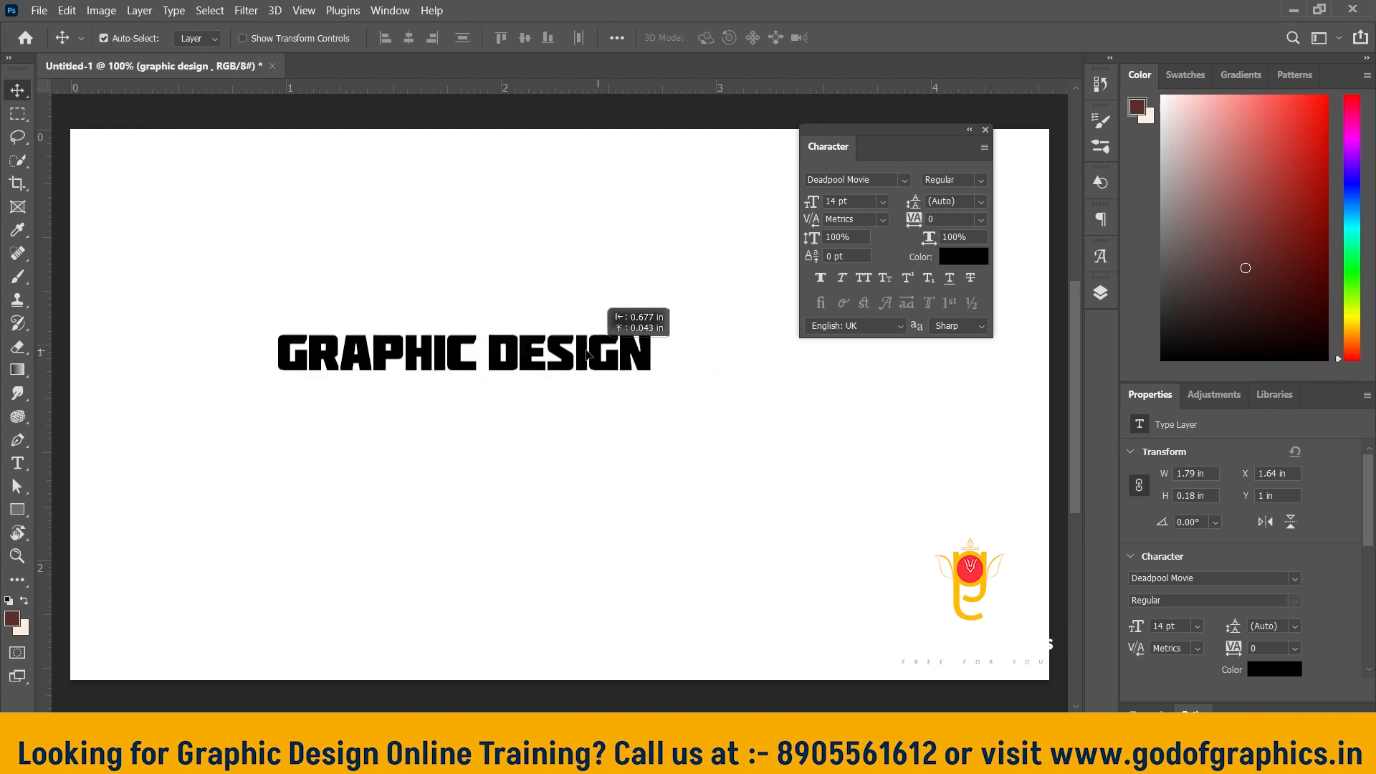
Increase the text's size to 18 pt and then 36 pt, and shift it left to about X 0.23 in
left_click(882, 202)
left_click(863, 342)
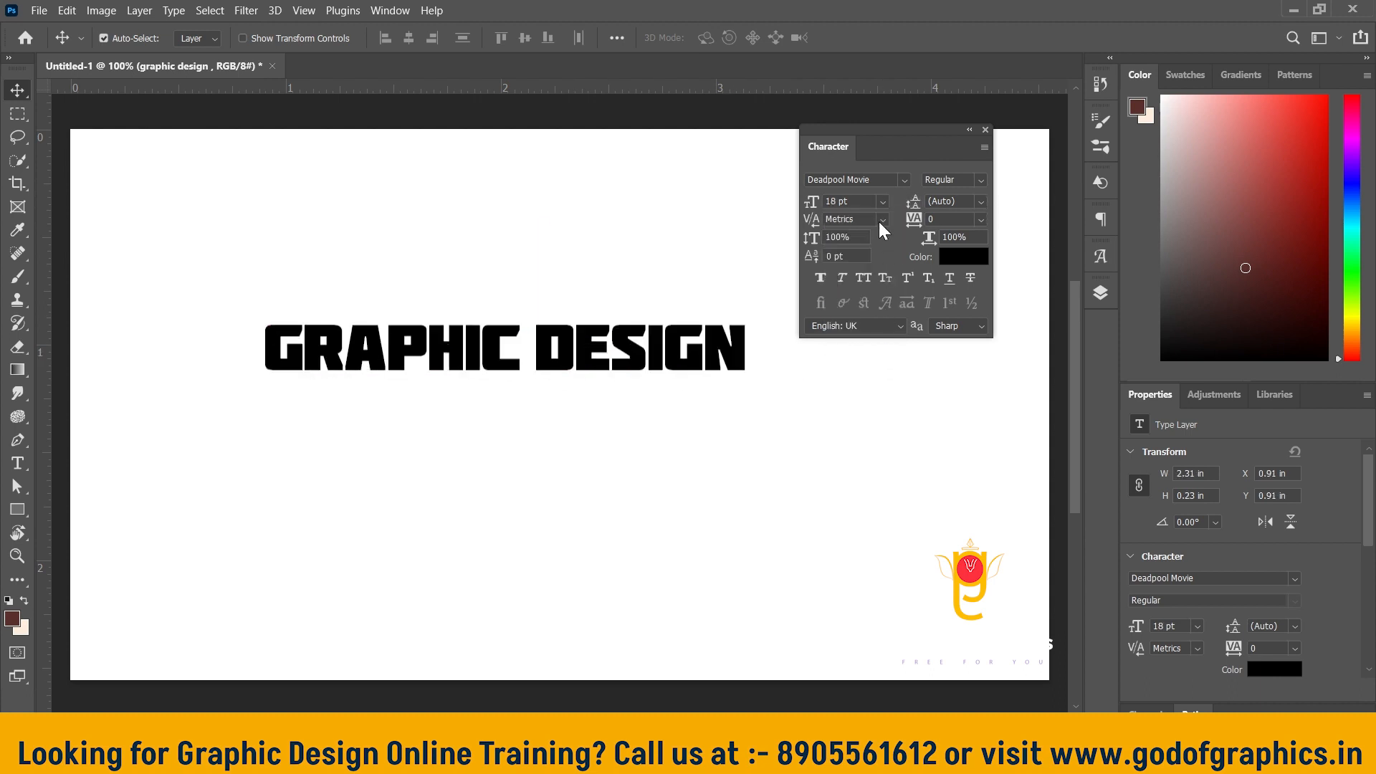
left_click(883, 202)
left_click(876, 391)
left_click_drag(741, 349, 594, 384)
Set the text's size to 18 pt and move it to about X 0.65 in, Y 1.07 in
left_click(882, 202)
left_click(863, 341)
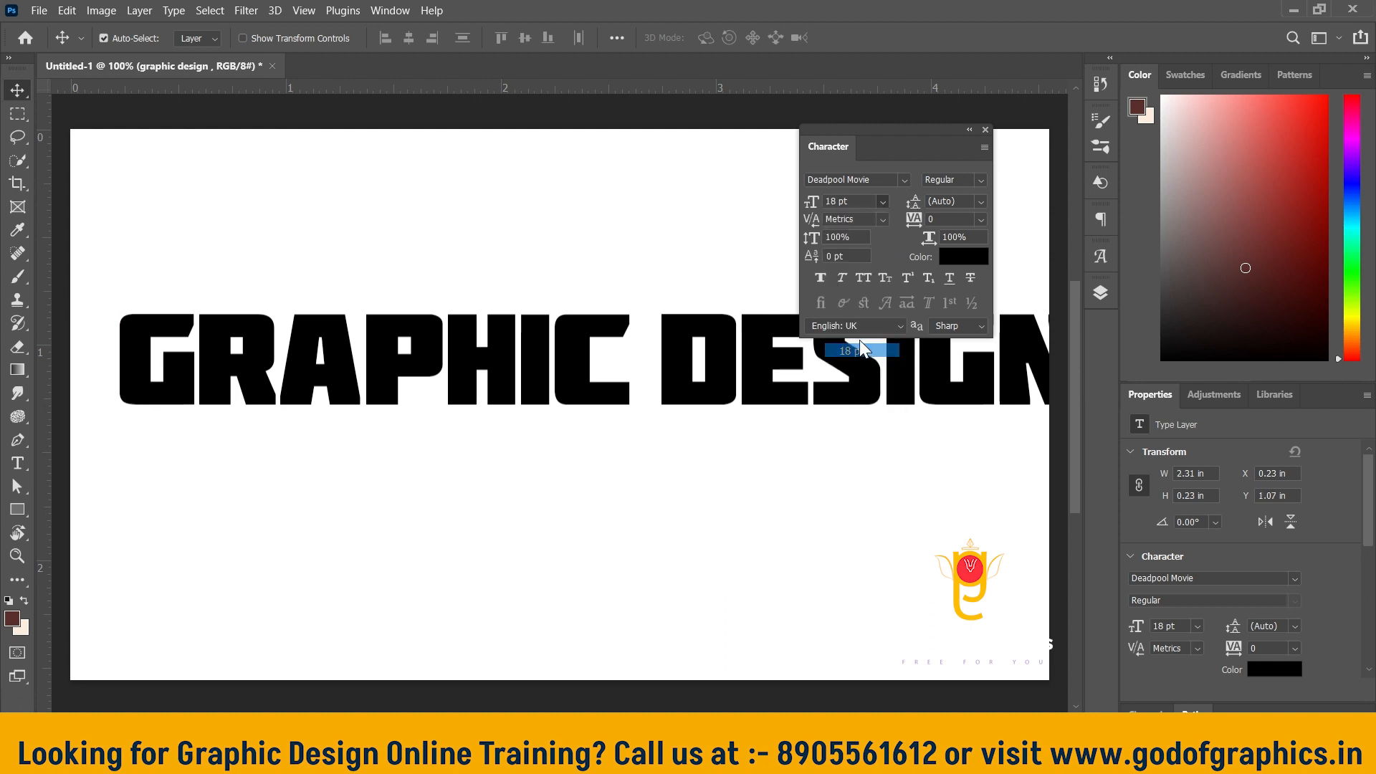
left_click_drag(571, 387, 663, 377)
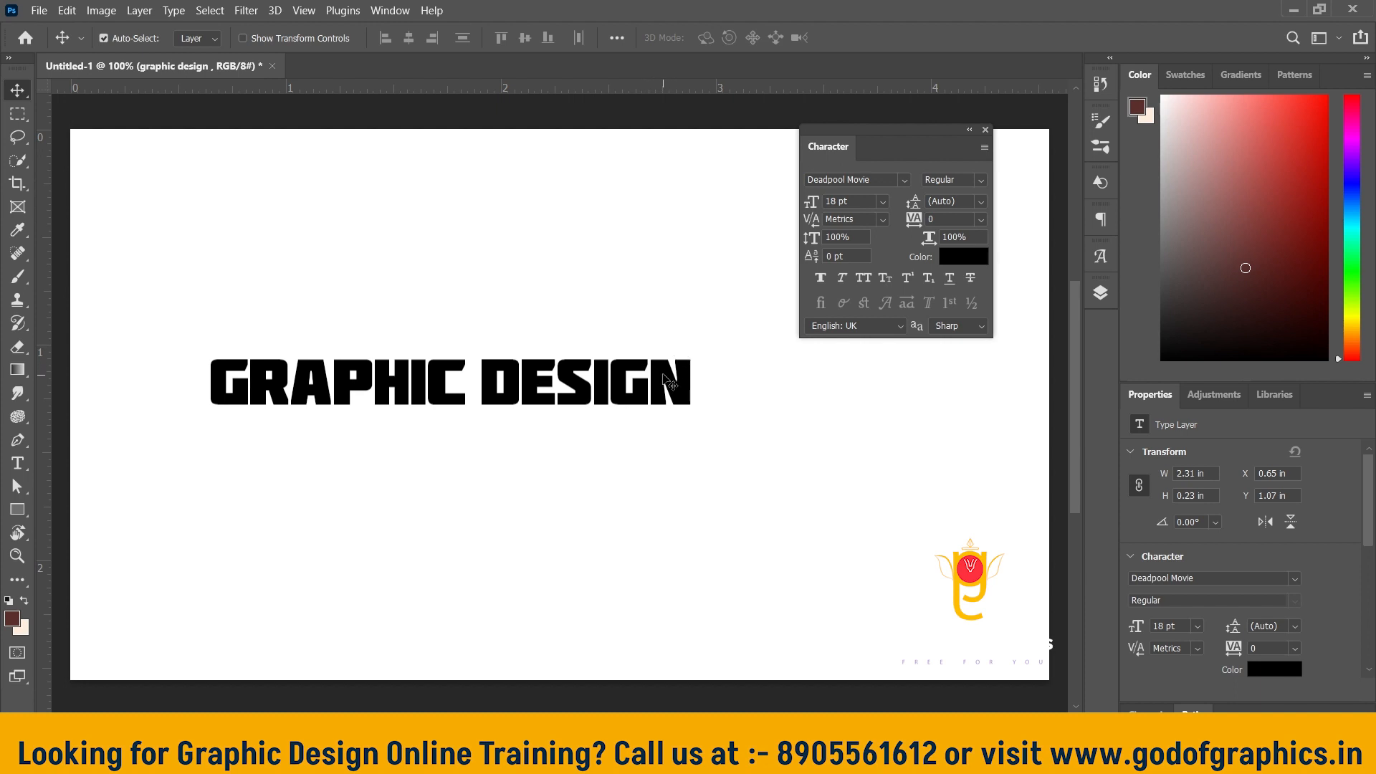
left_click(882, 200)
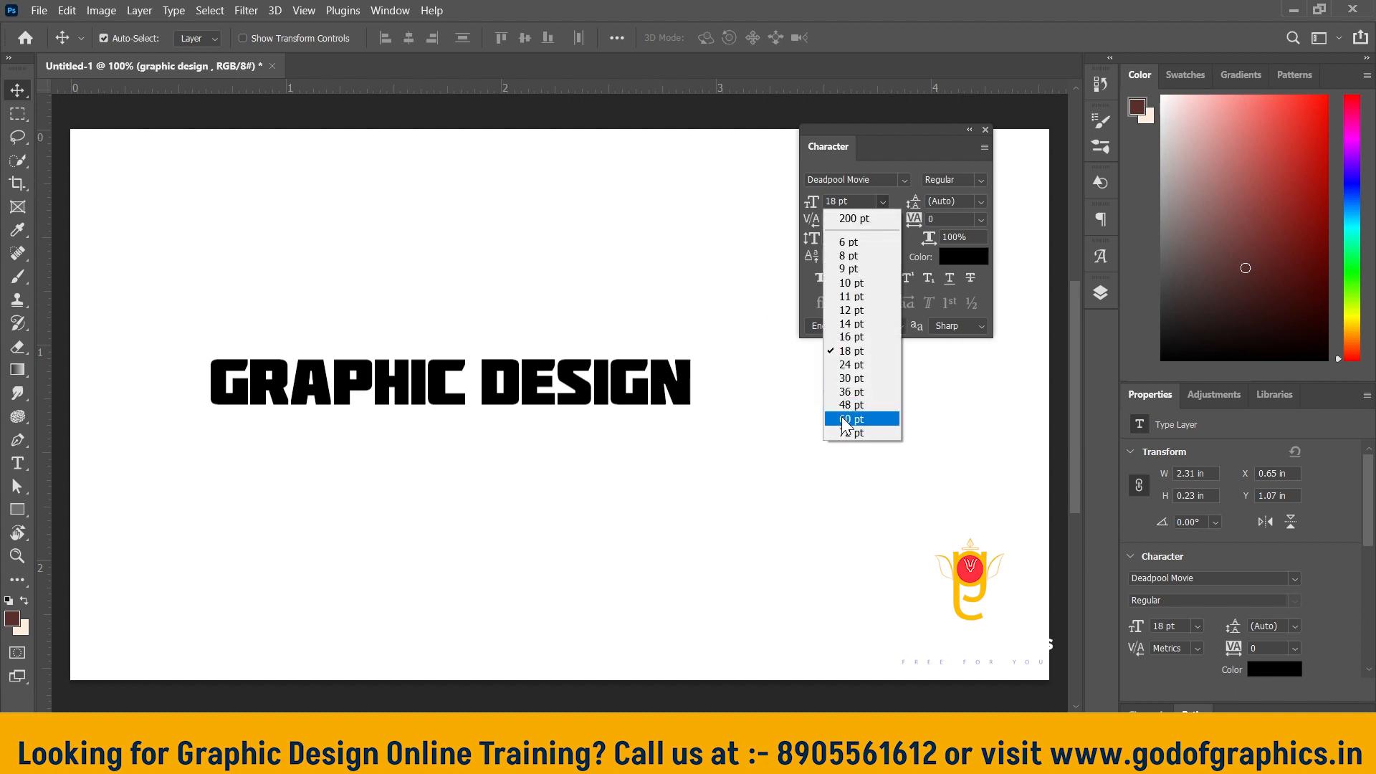
left_click(894, 192)
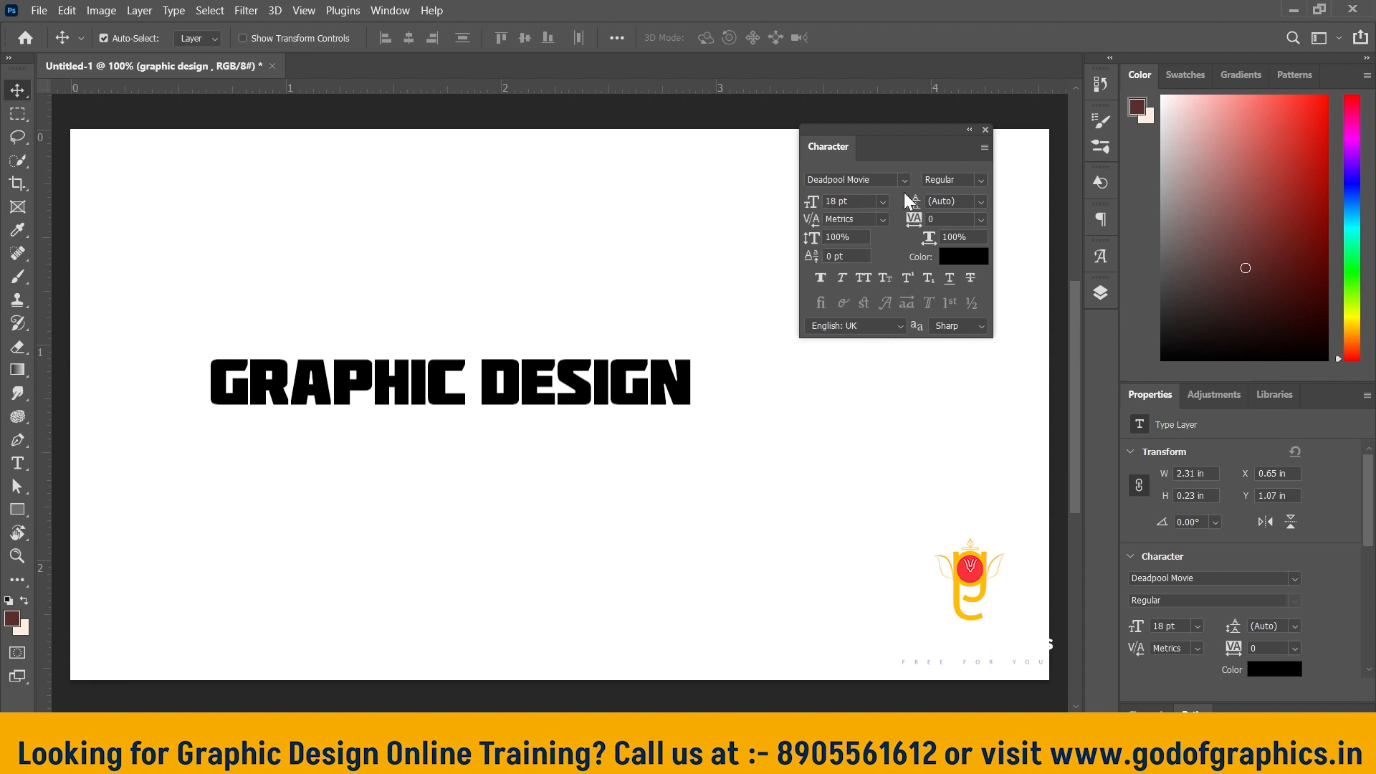
left_click(981, 201)
left_click(973, 403)
left_click(982, 195)
left_click(971, 218)
left_click(905, 179)
left_click(982, 180)
left_click(981, 179)
Set the "graphic design" text's font to Akshar in the Bold style
left_click(905, 179)
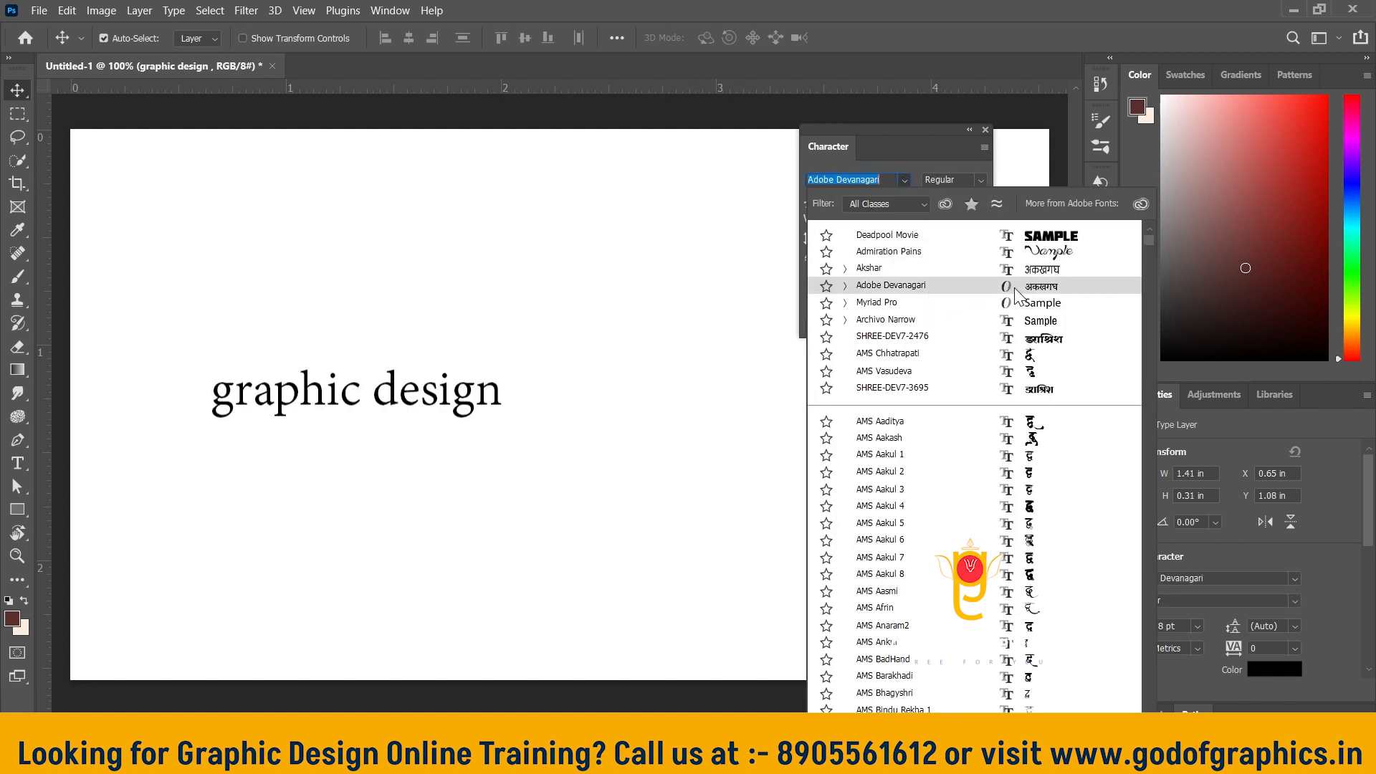
left_click(1011, 269)
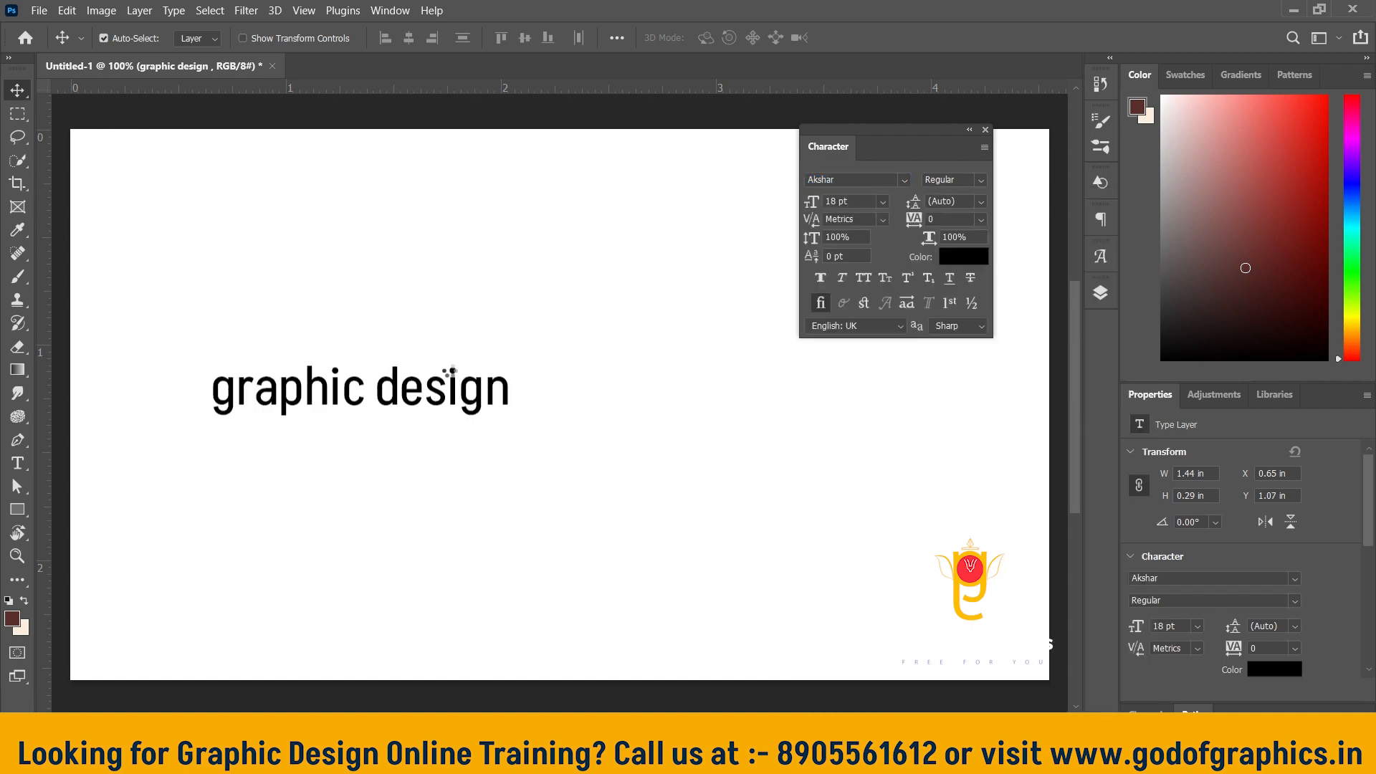
left_click(981, 180)
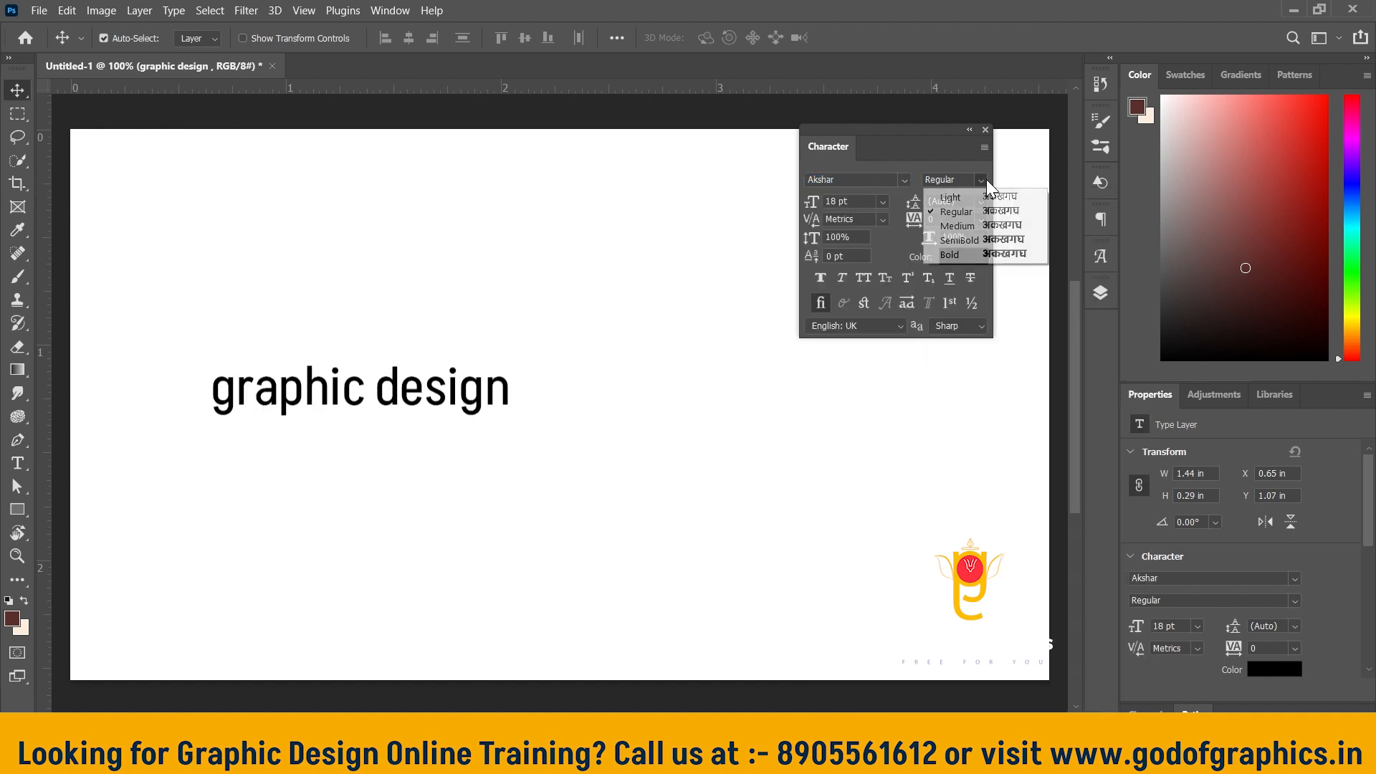
left_click(989, 253)
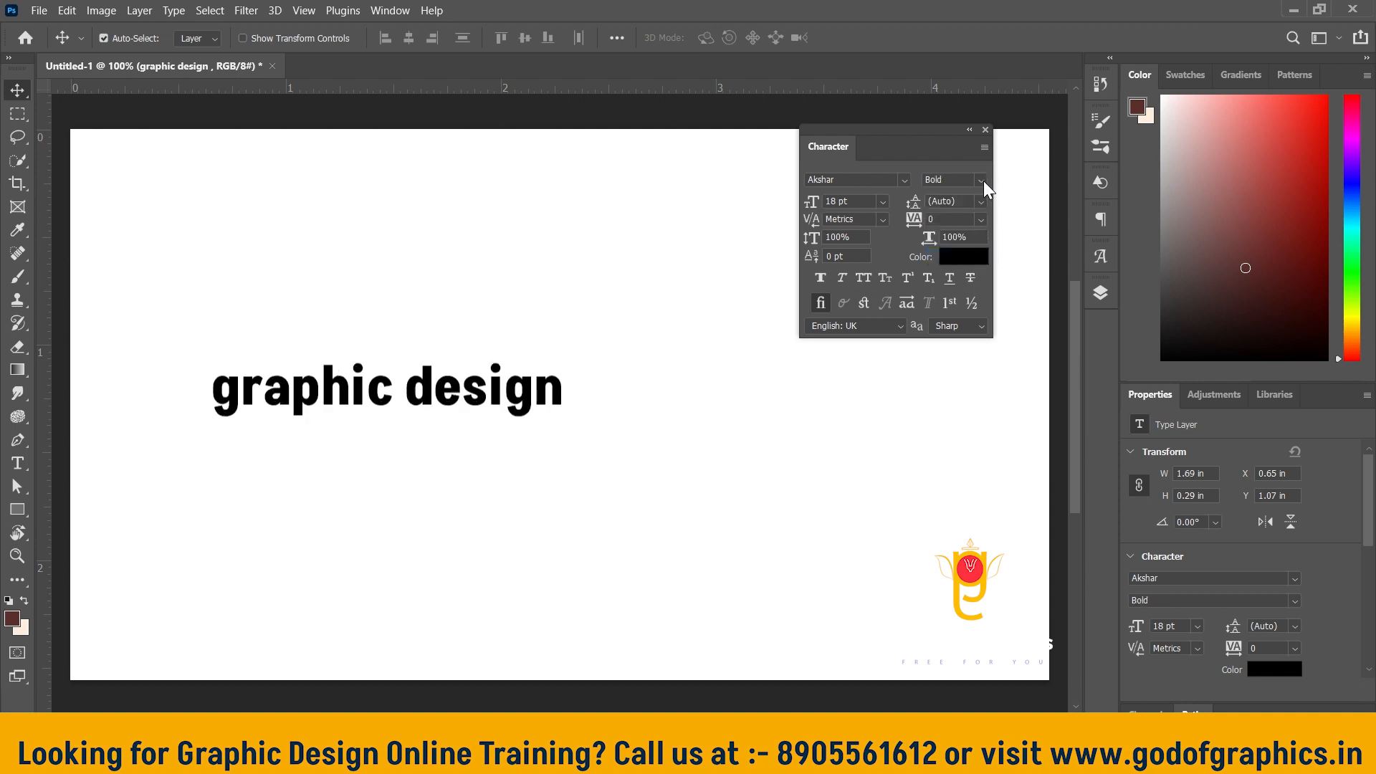
Try the Light style on the "graphic design" text, then set its font style to Medium
left_click(982, 180)
left_click(981, 192)
left_click(979, 179)
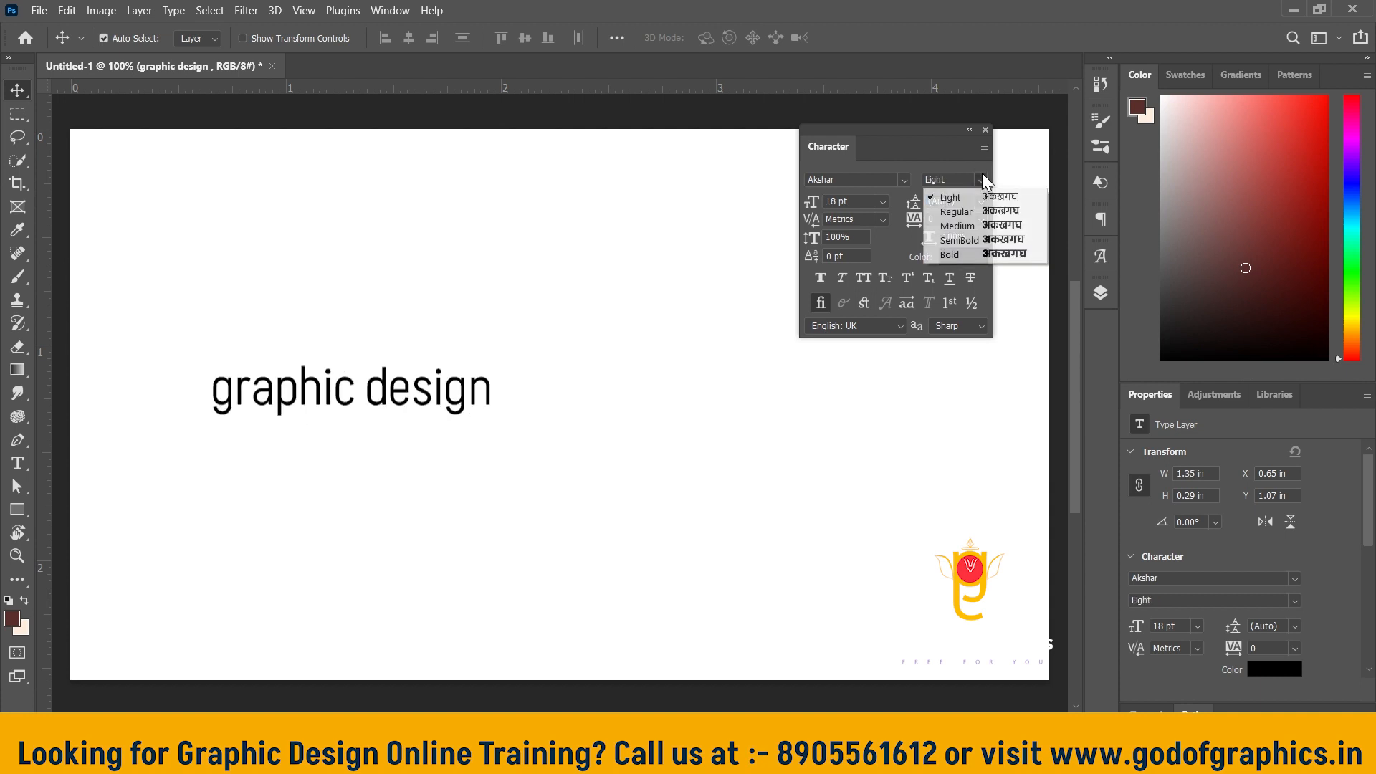
left_click(954, 227)
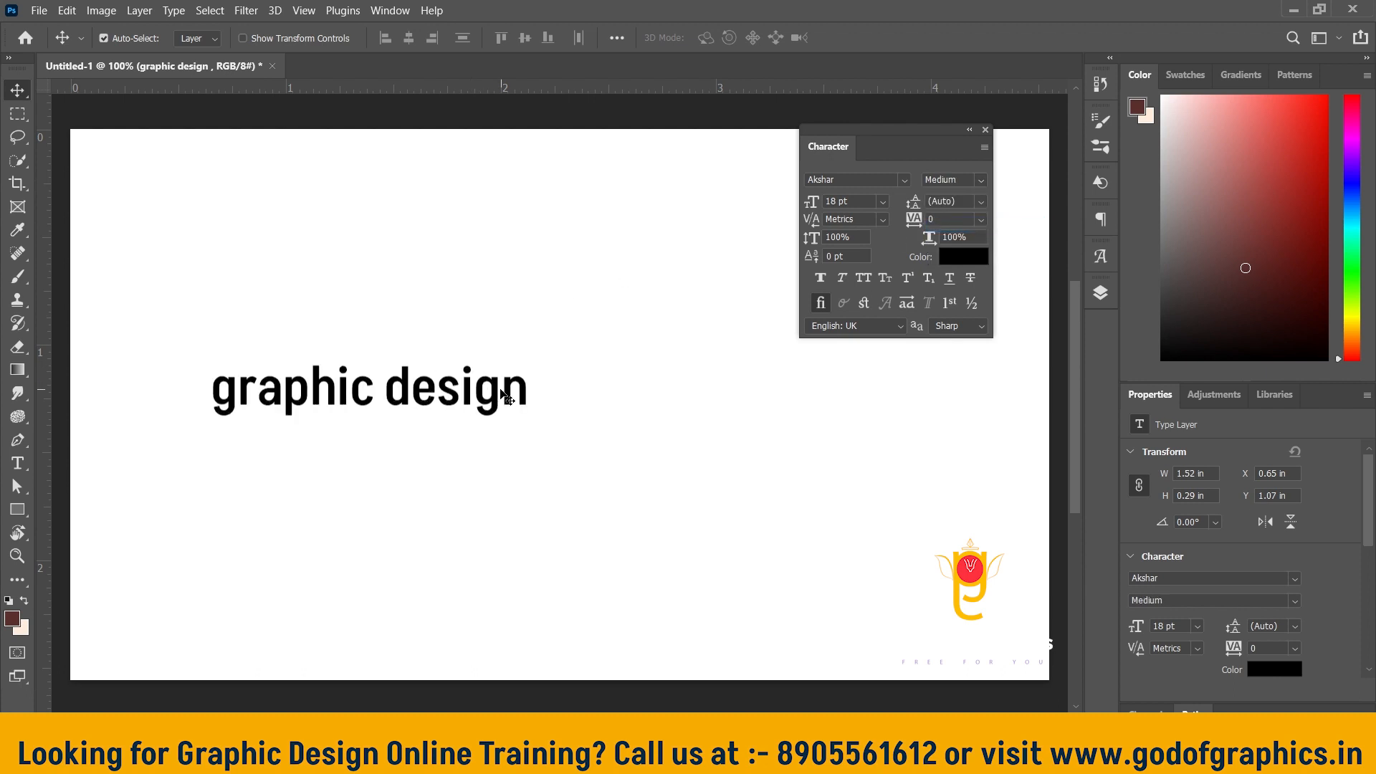
Examine the styles available in the Akshar family and the kerning options for the text
left_click(982, 181)
left_click(982, 180)
left_click(904, 180)
left_click(845, 235)
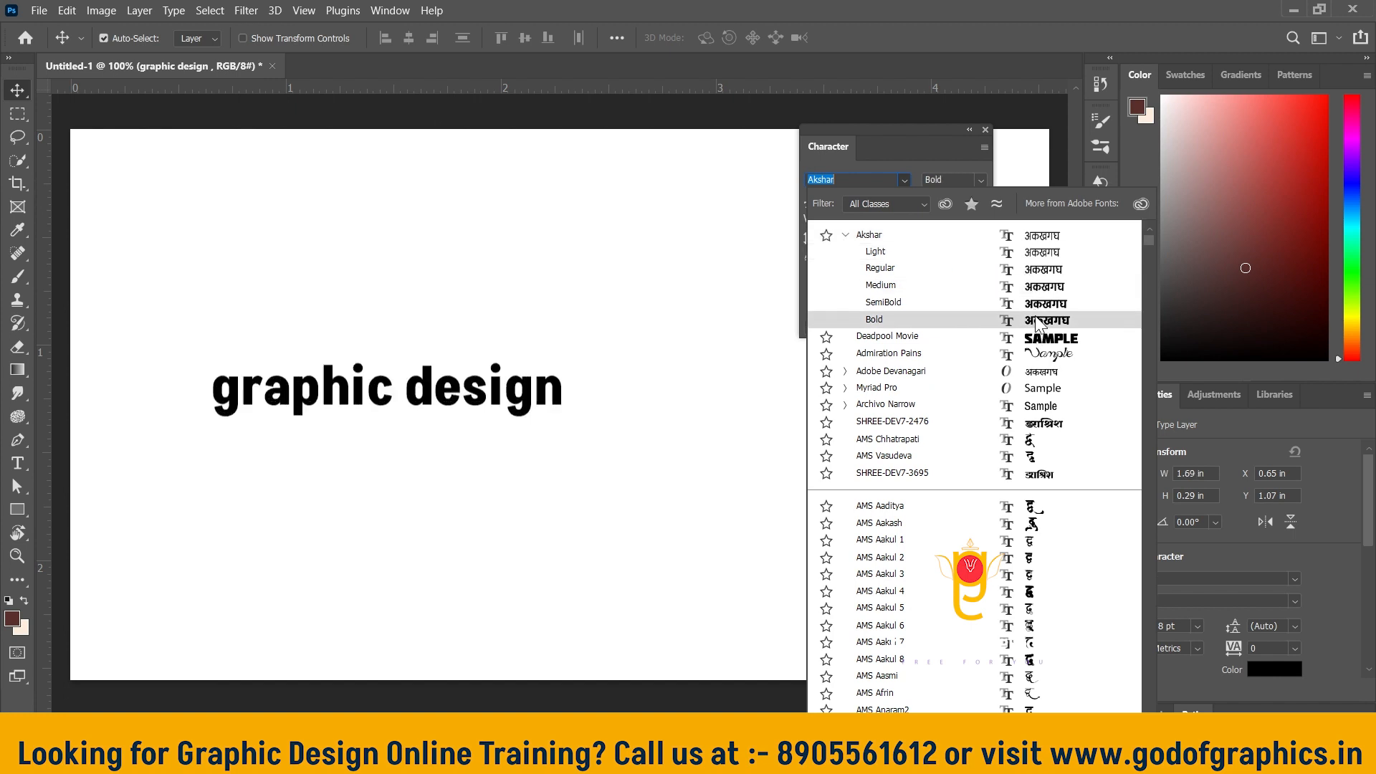
left_click(846, 236)
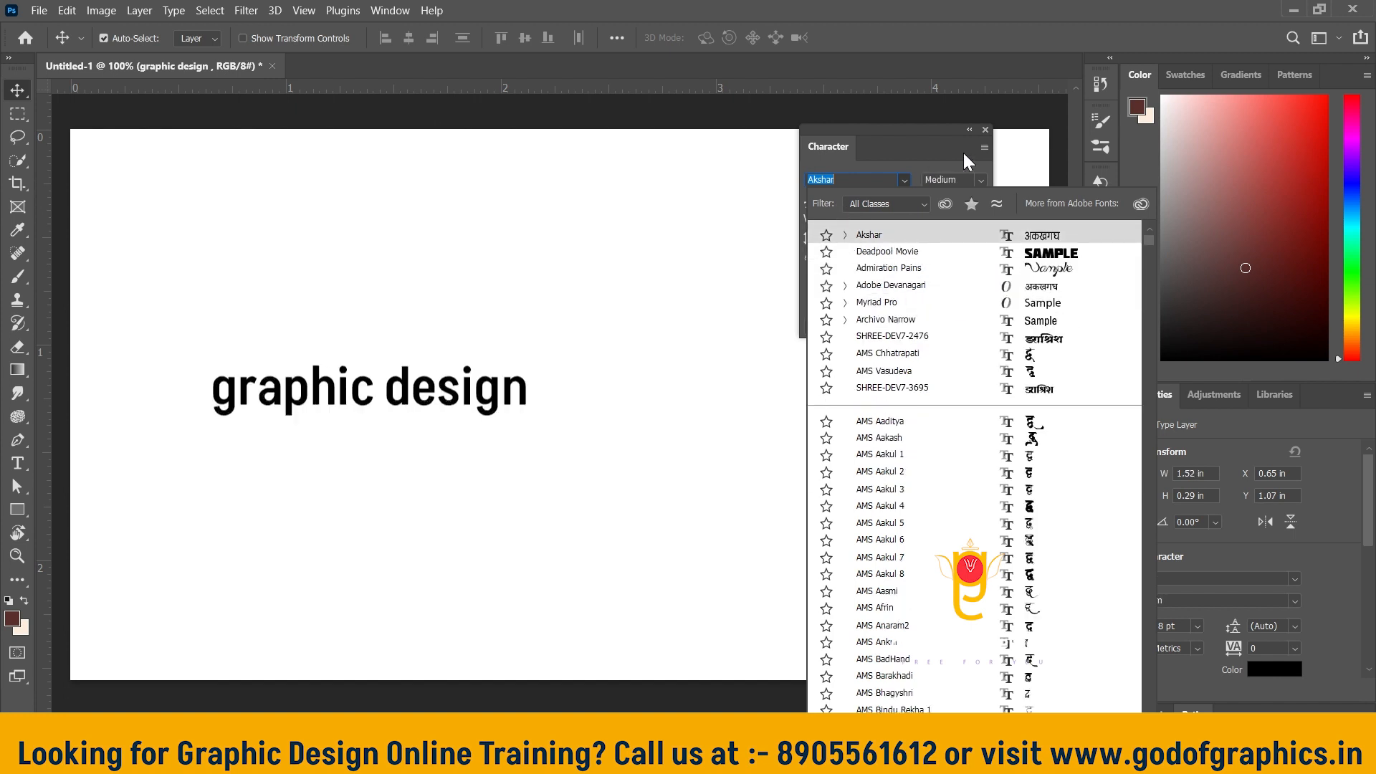
left_click(904, 180)
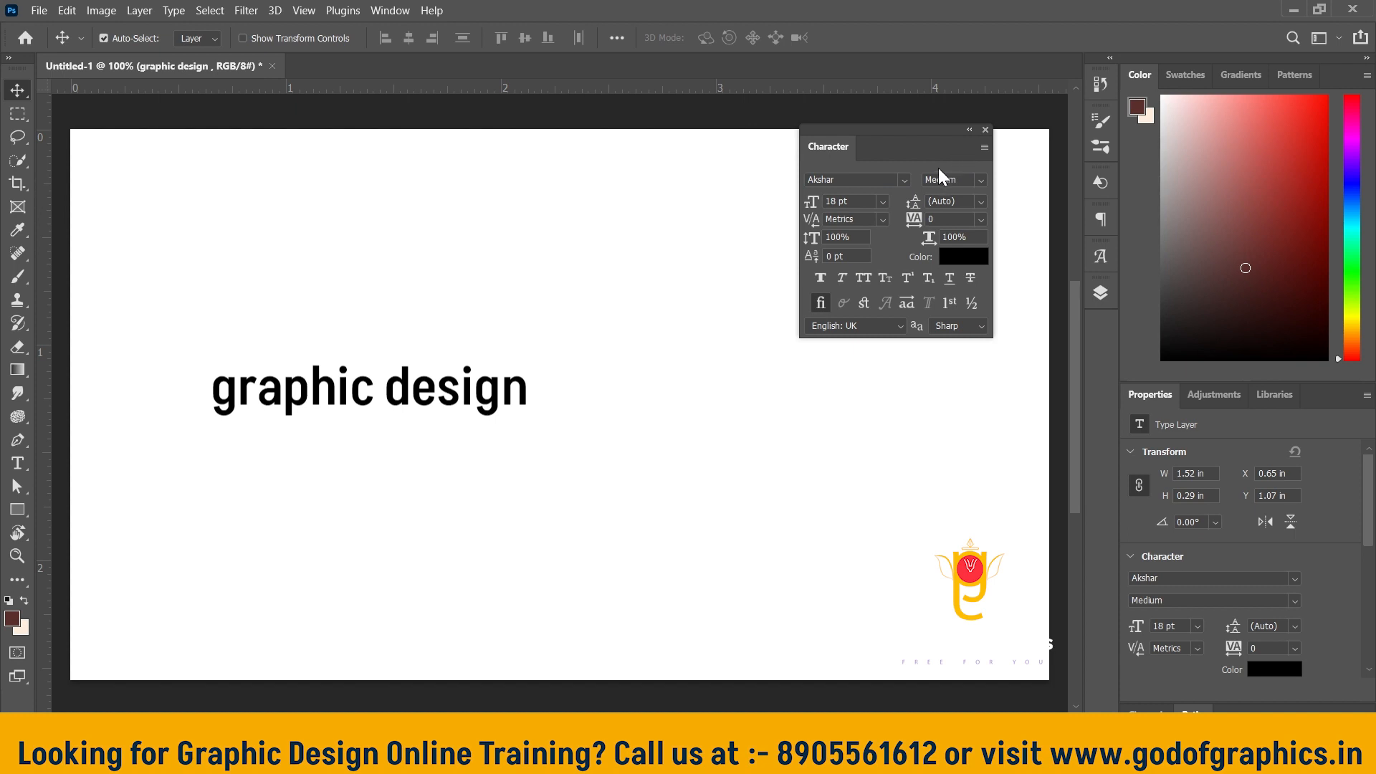
left_click(882, 220)
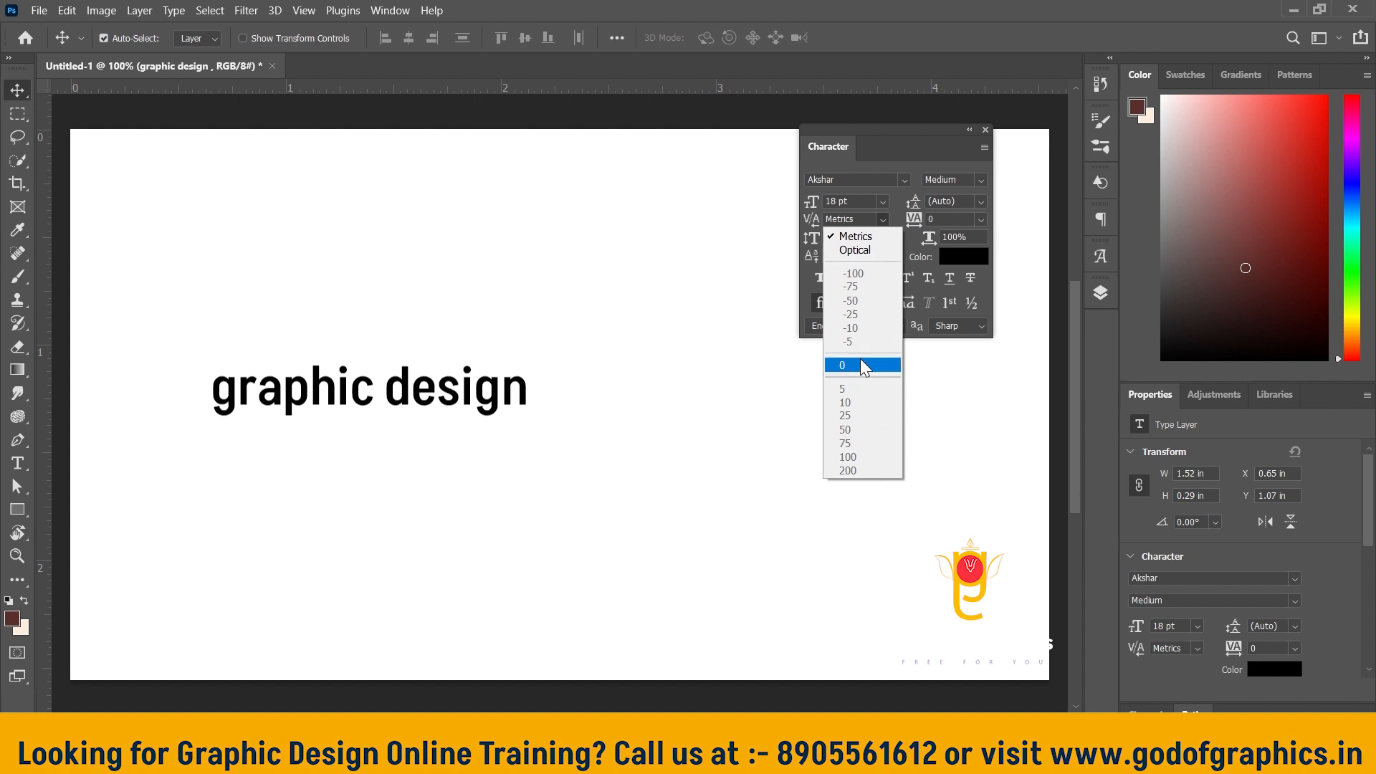
left_click(882, 219)
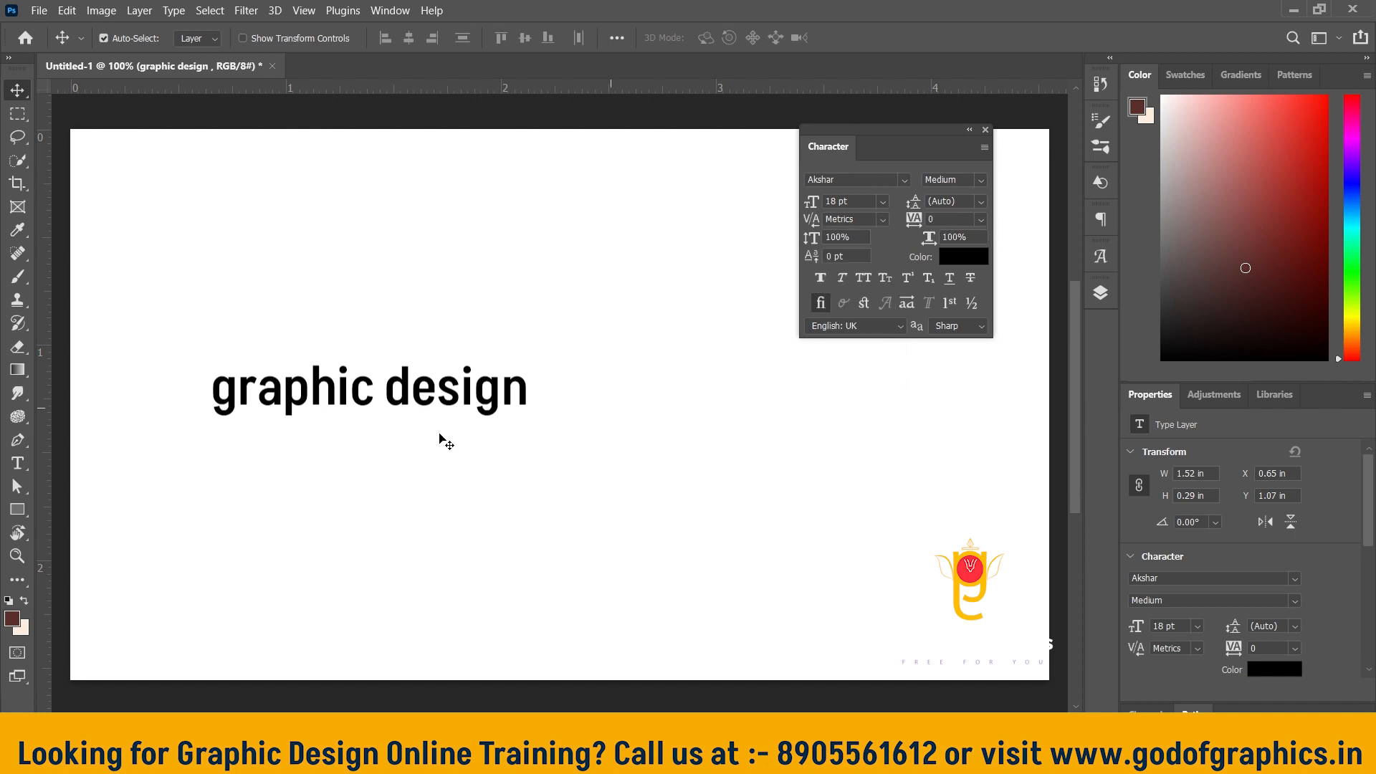
Set the "graphic design" text's tracking to 200 and then to 400
scroll(308, 394, "down", 1)
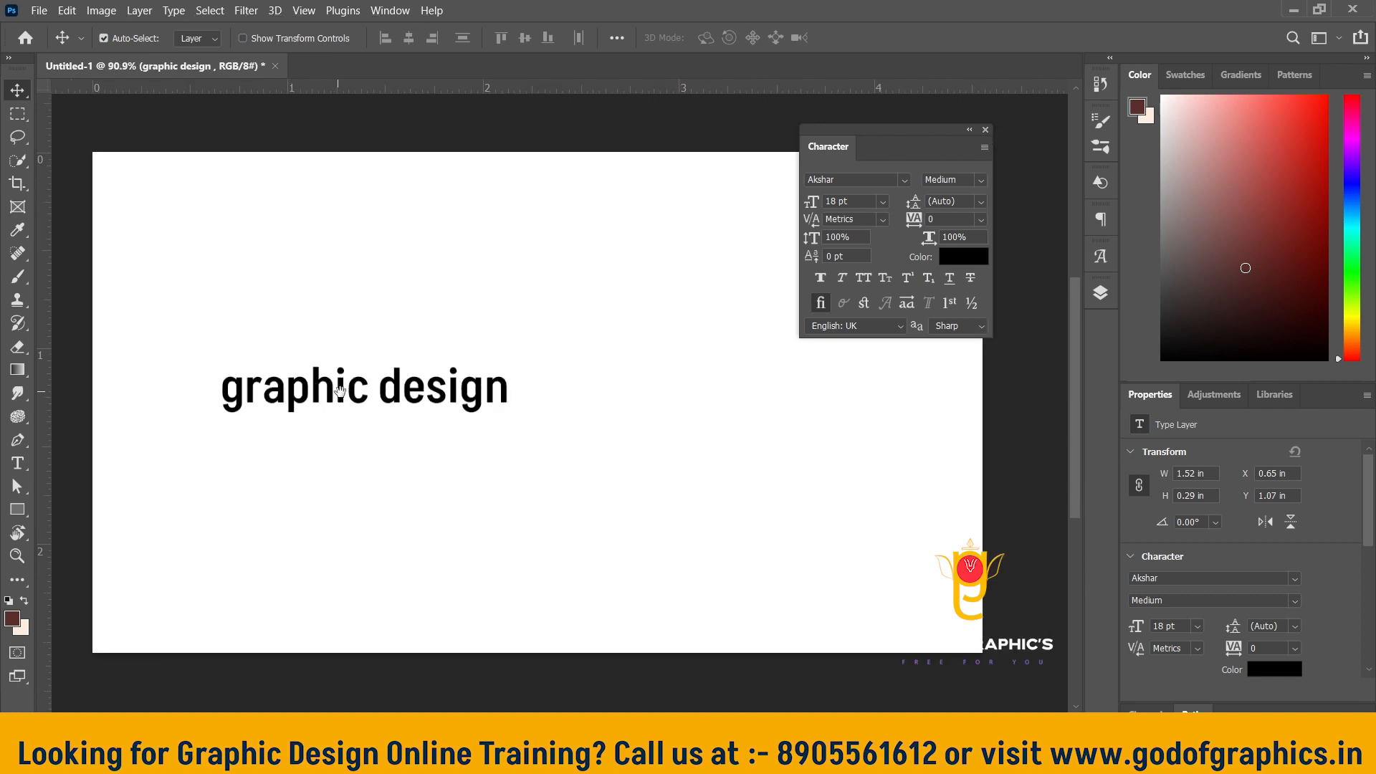
scroll(279, 400, "up", 1)
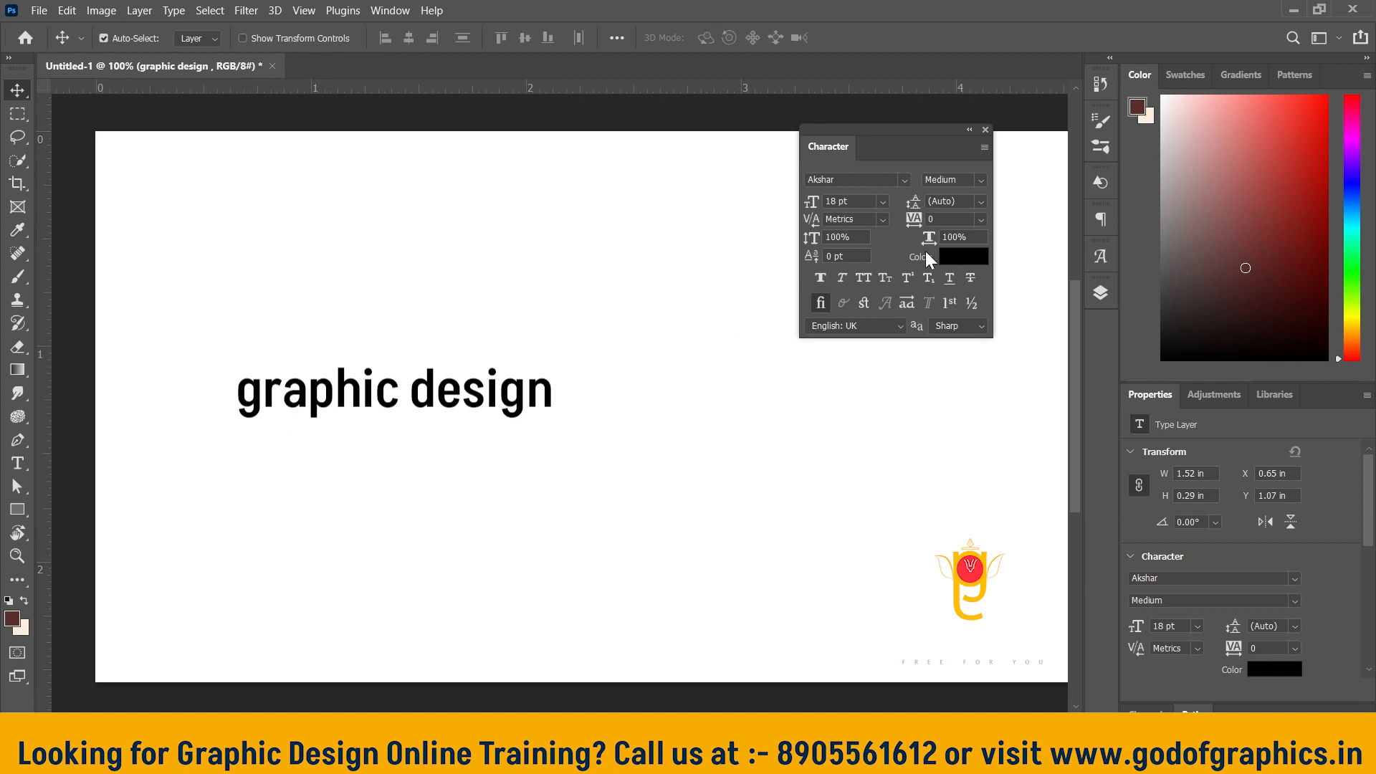
left_click(980, 221)
left_click(967, 429)
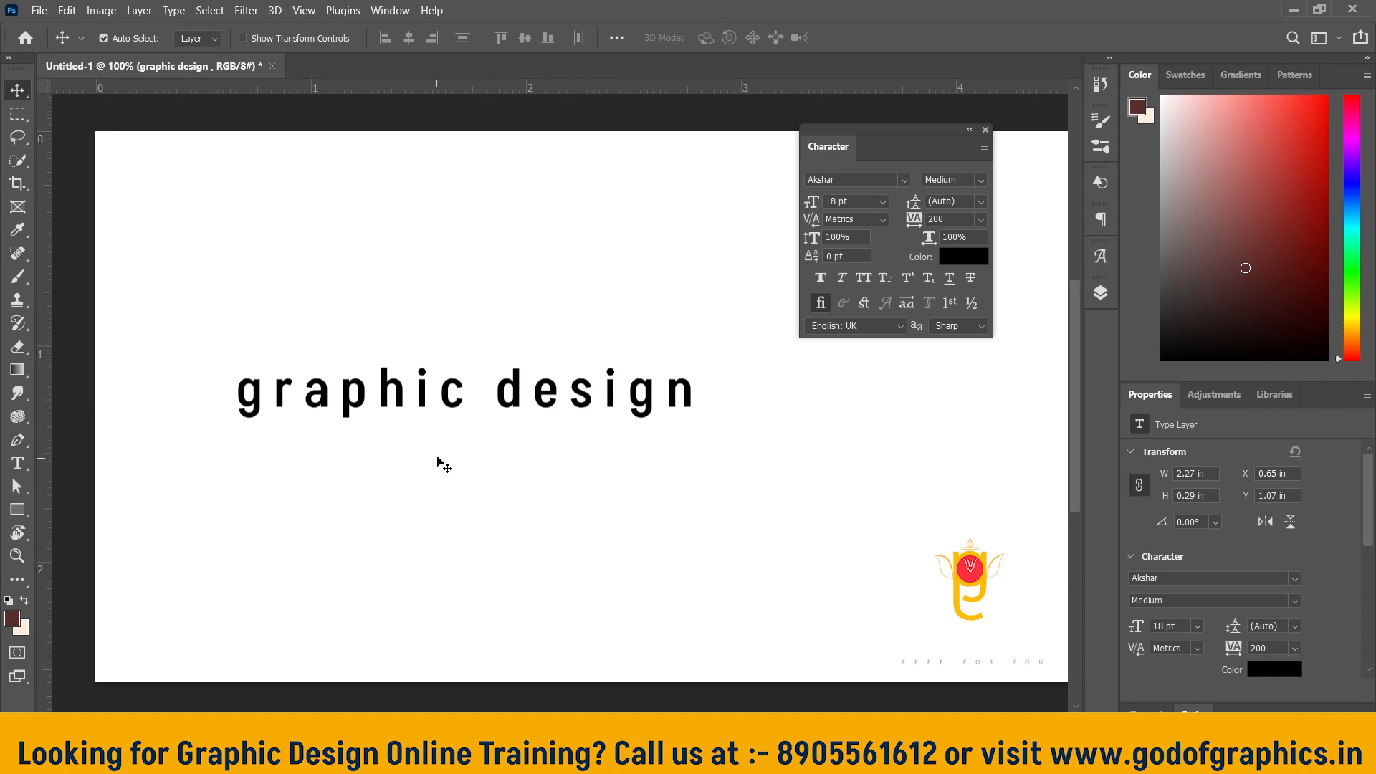
left_click(939, 219)
type("400")
key("Return")
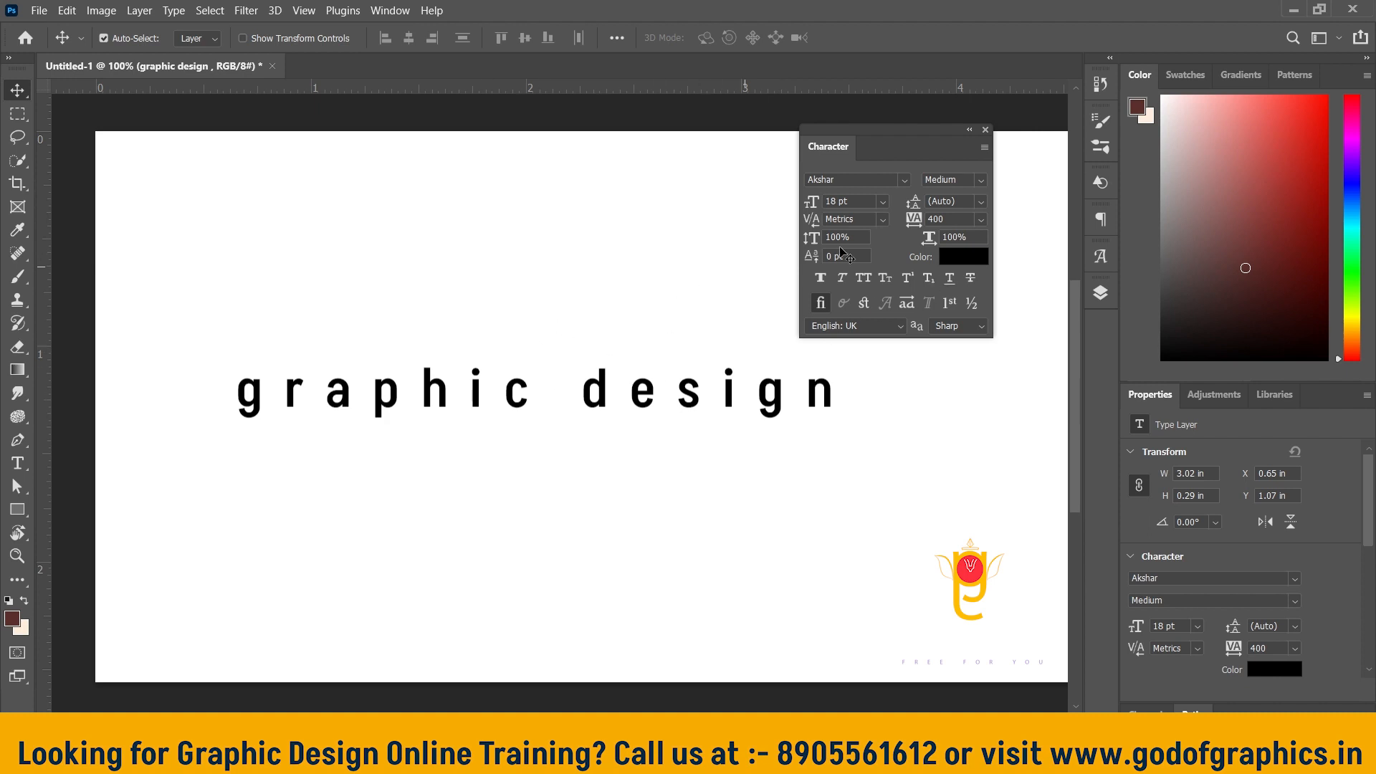
Set the text's tracking back to 0 and move it right to about X 1.08 in
left_click(980, 219)
left_click(978, 331)
left_click_drag(529, 398, 613, 397)
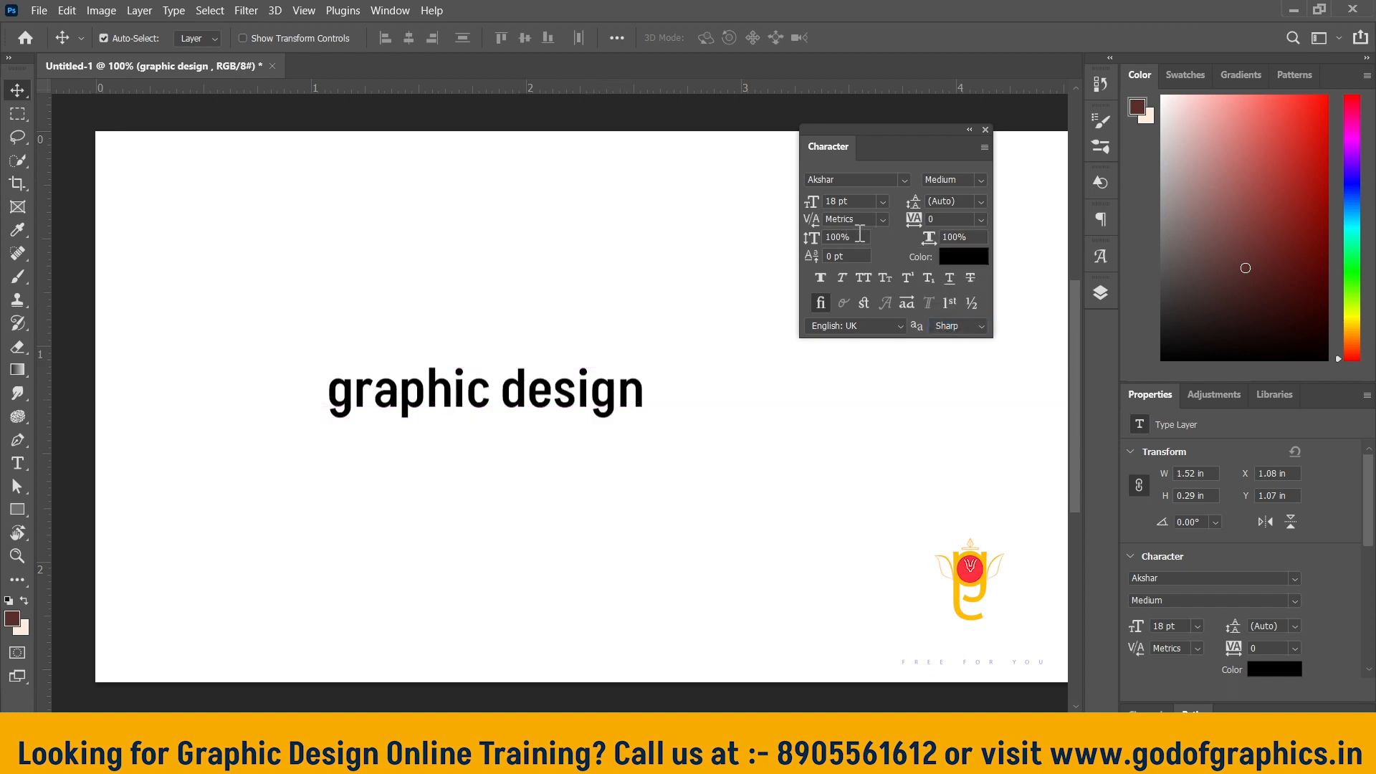
Set the text's vertical scale to 200% and its horizontal scale to 200%
left_click(861, 236)
type("200%")
key("Return")
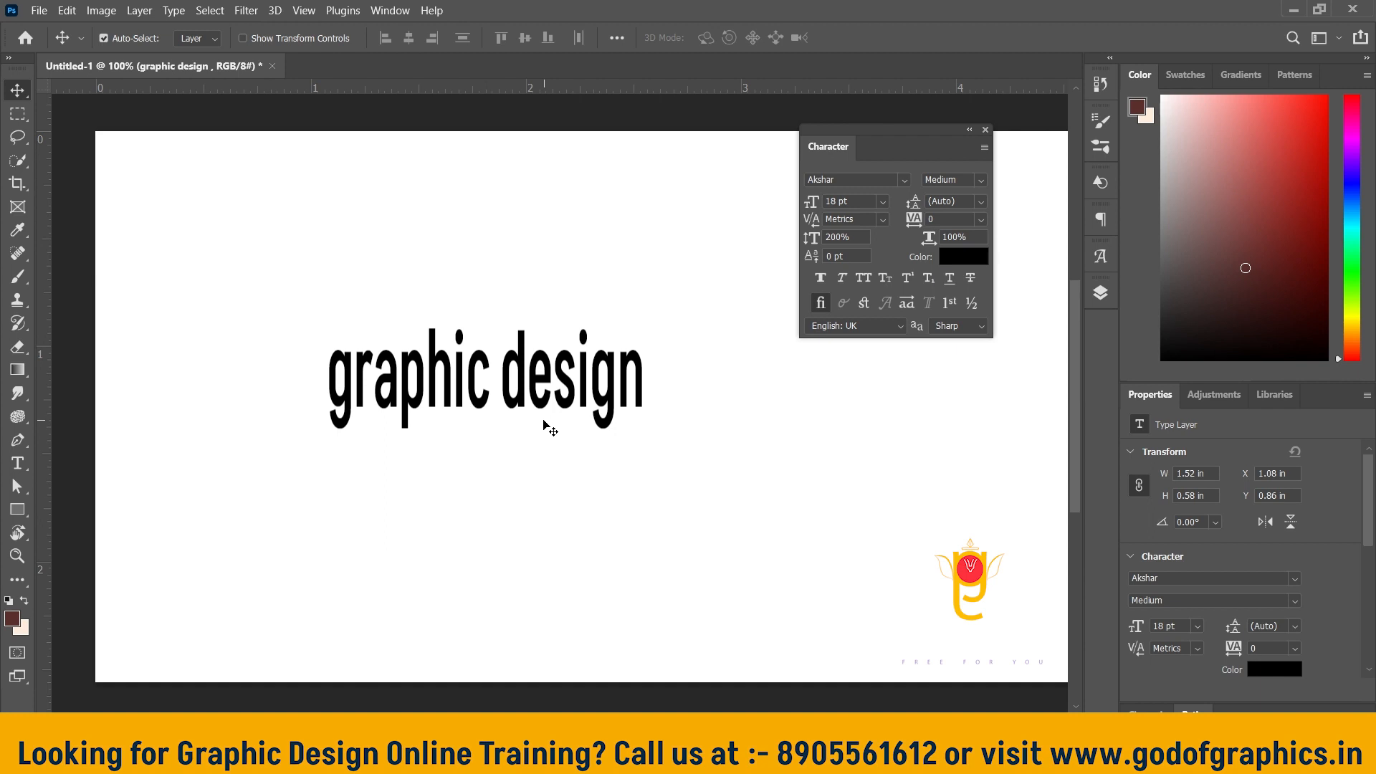
left_click(989, 235)
type("200")
key("Return")
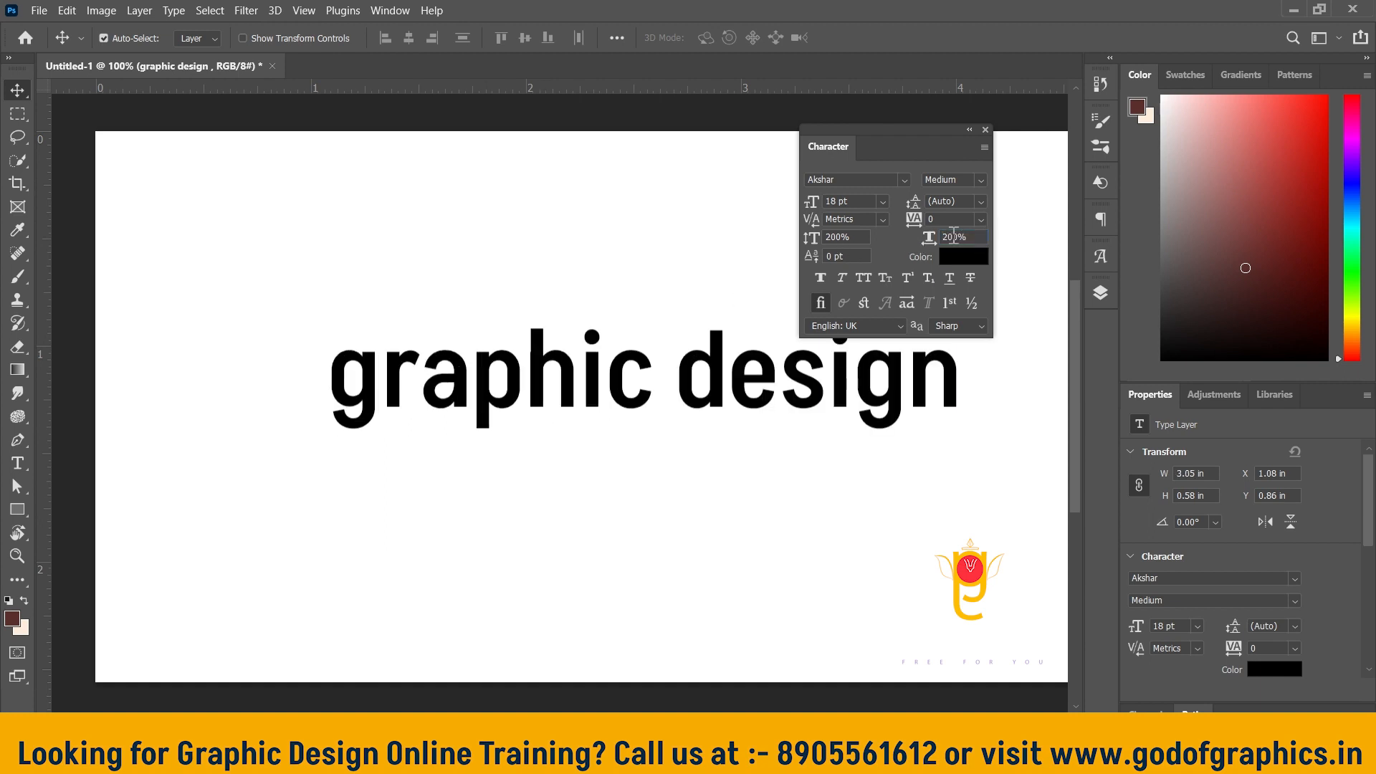
Set the text's horizontal scale back to 100%
left_click_drag(983, 237, 910, 232)
type("100")
key("Return")
Set the text's vertical scale to 500% and move it to about X 1.09 in, Y 0.29 in
left_click_drag(851, 238, 786, 235)
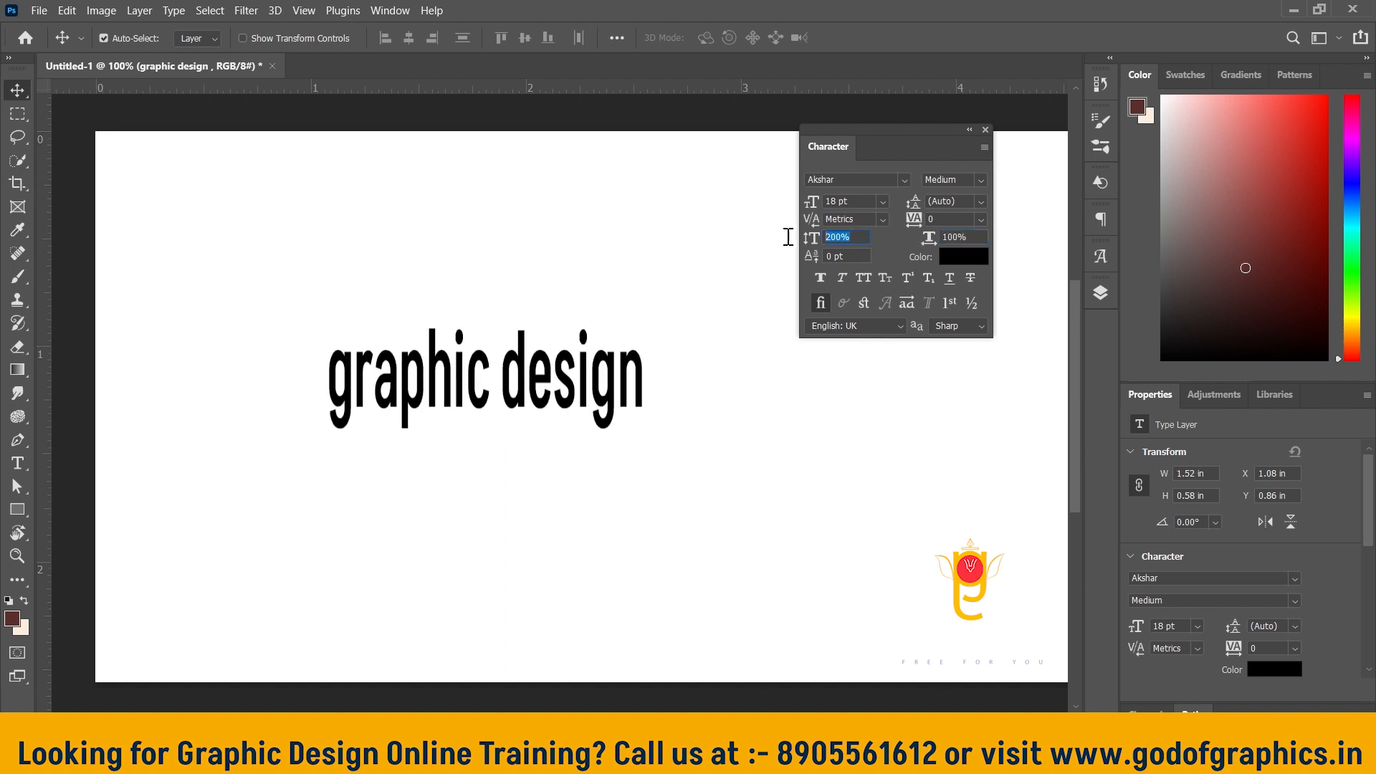
type("5")
key("Return")
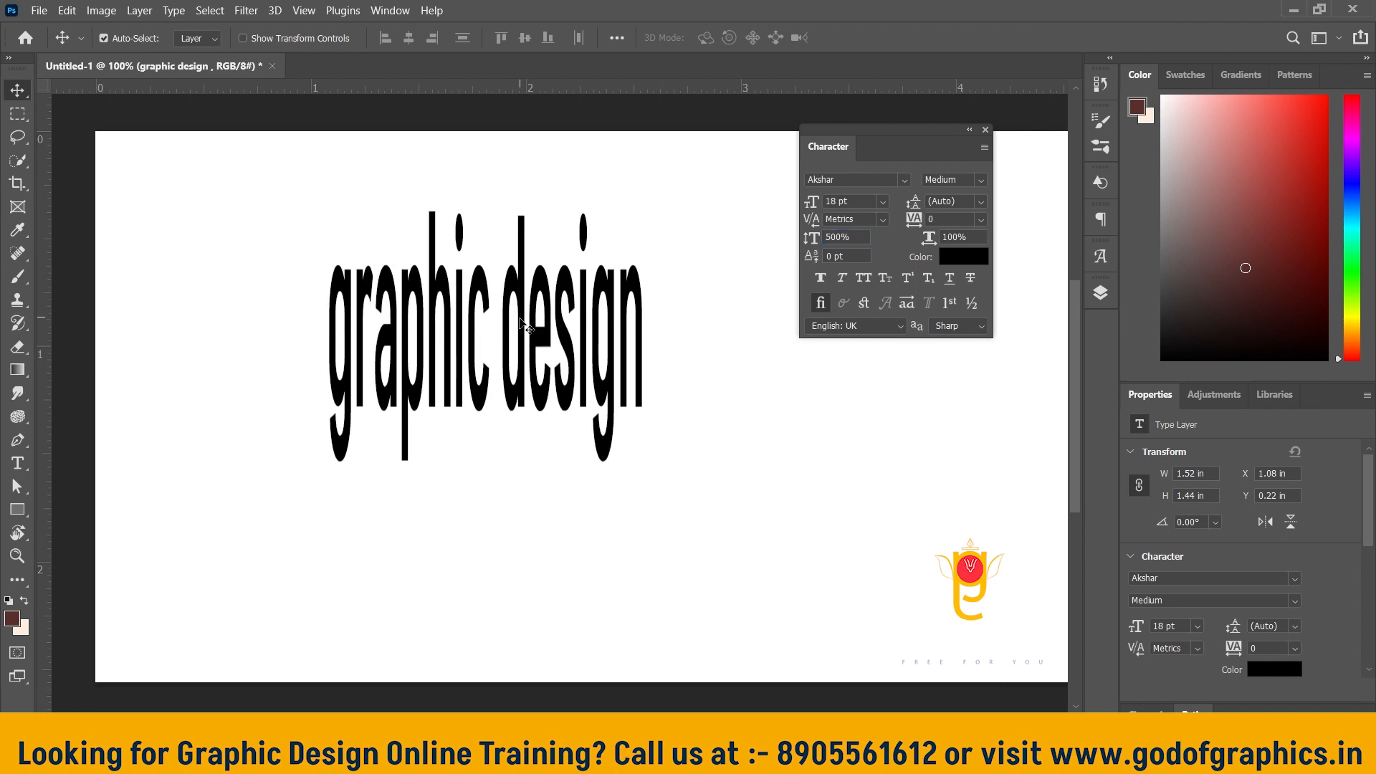
mouse_move(562, 338)
left_mouse_down()
mouse_move(628, 349)
mouse_move(572, 336)
left_mouse_up()
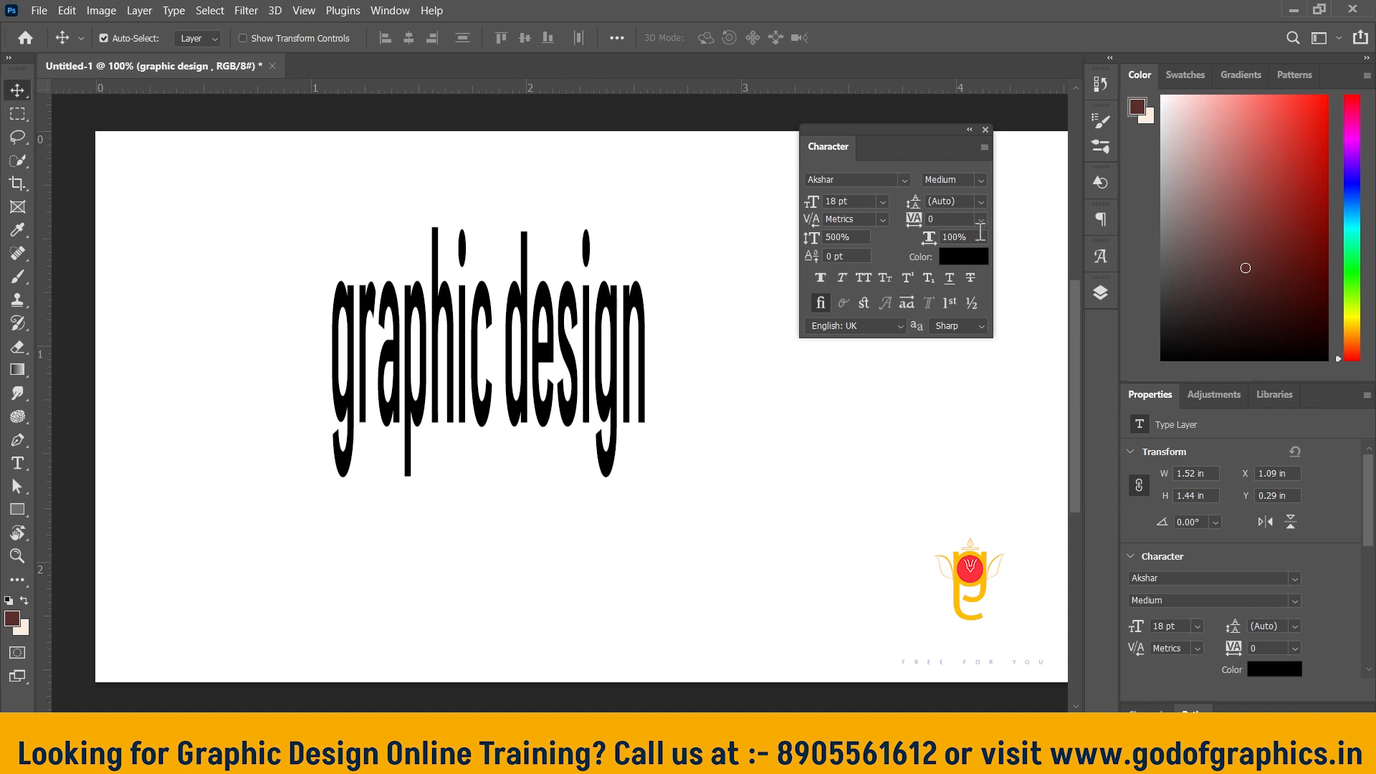
Set the stretched text's tracking to 200, shift it left to about X 0.6 in, and return the tracking to 0
left_click(981, 219)
left_click(984, 422)
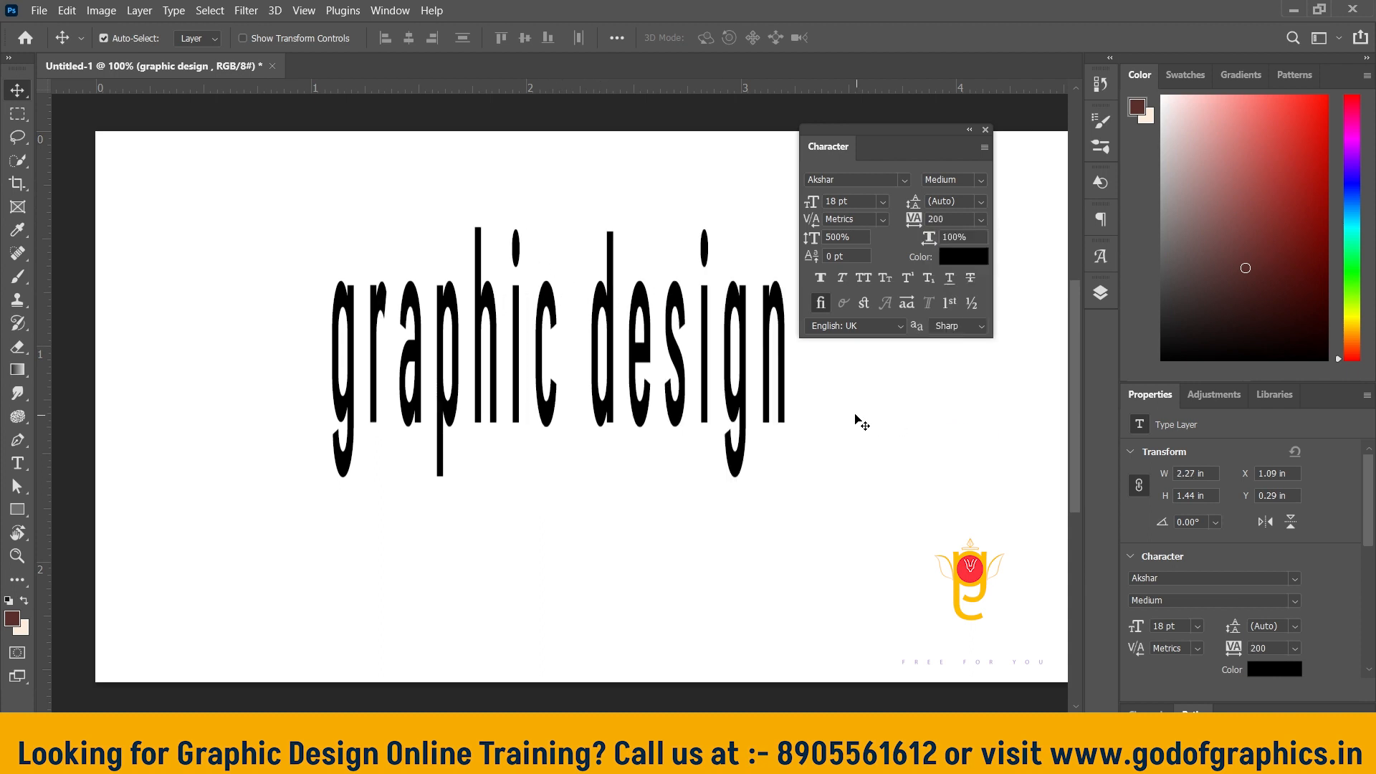
left_click_drag(746, 409, 633, 400)
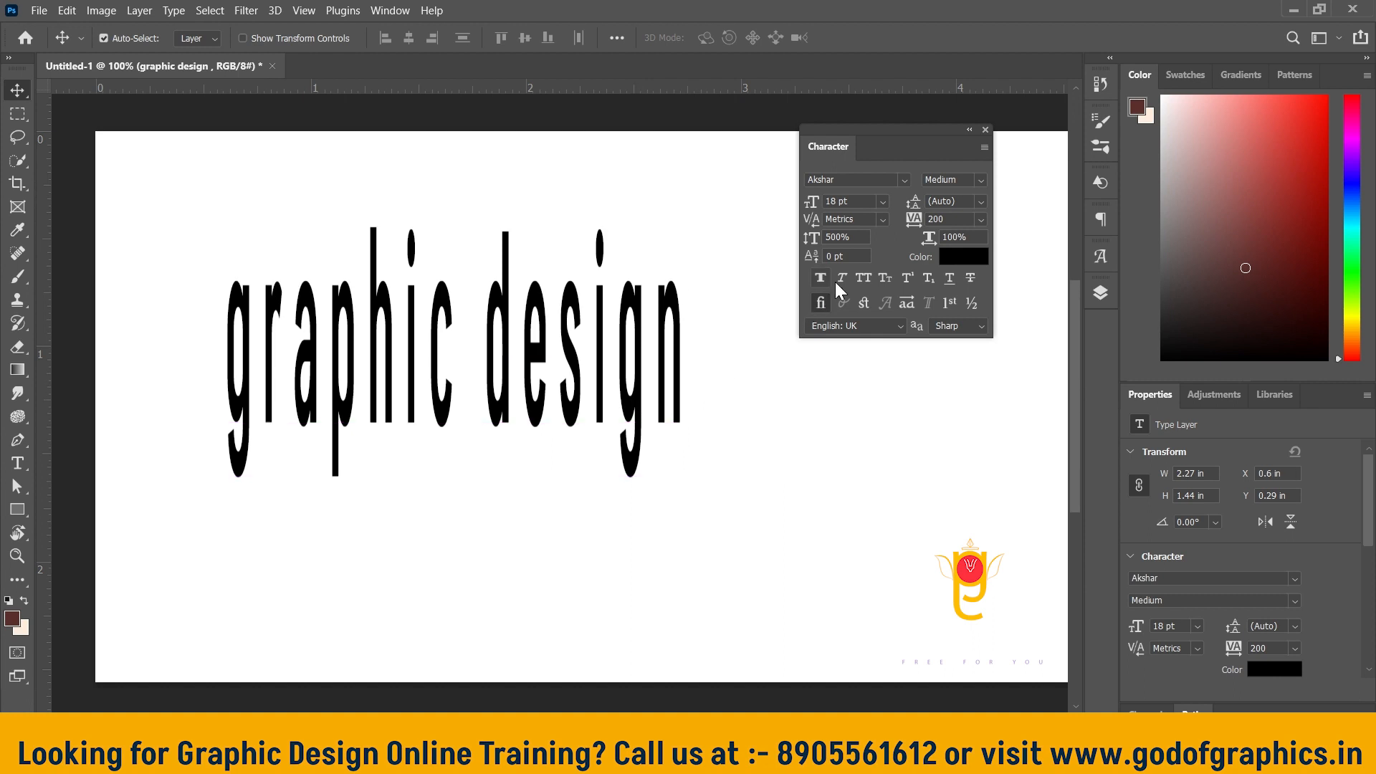
left_click(980, 220)
left_click(969, 324)
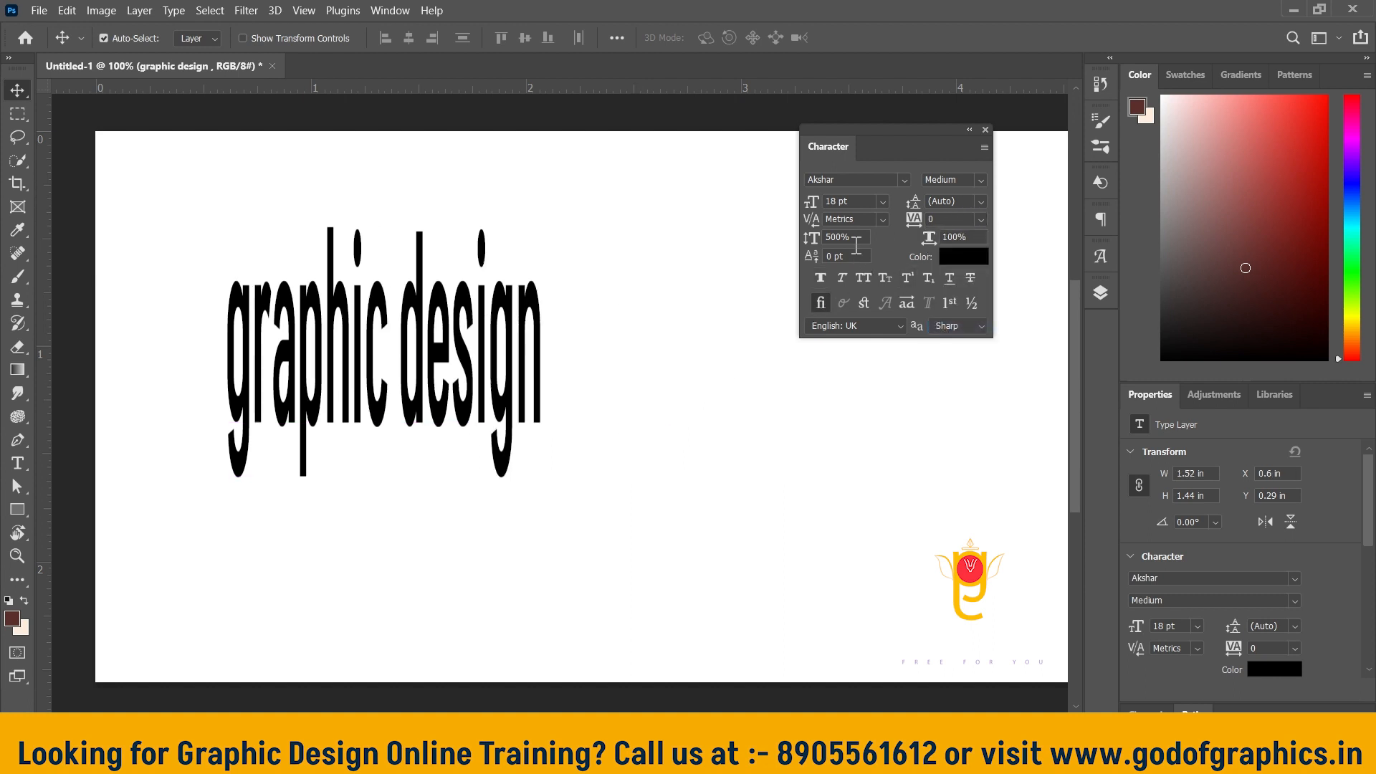
Set the text's vertical scale to 100% and move it to about X 0.88 in, Y 1.02 in
left_click(849, 237)
type("1")
key("Return")
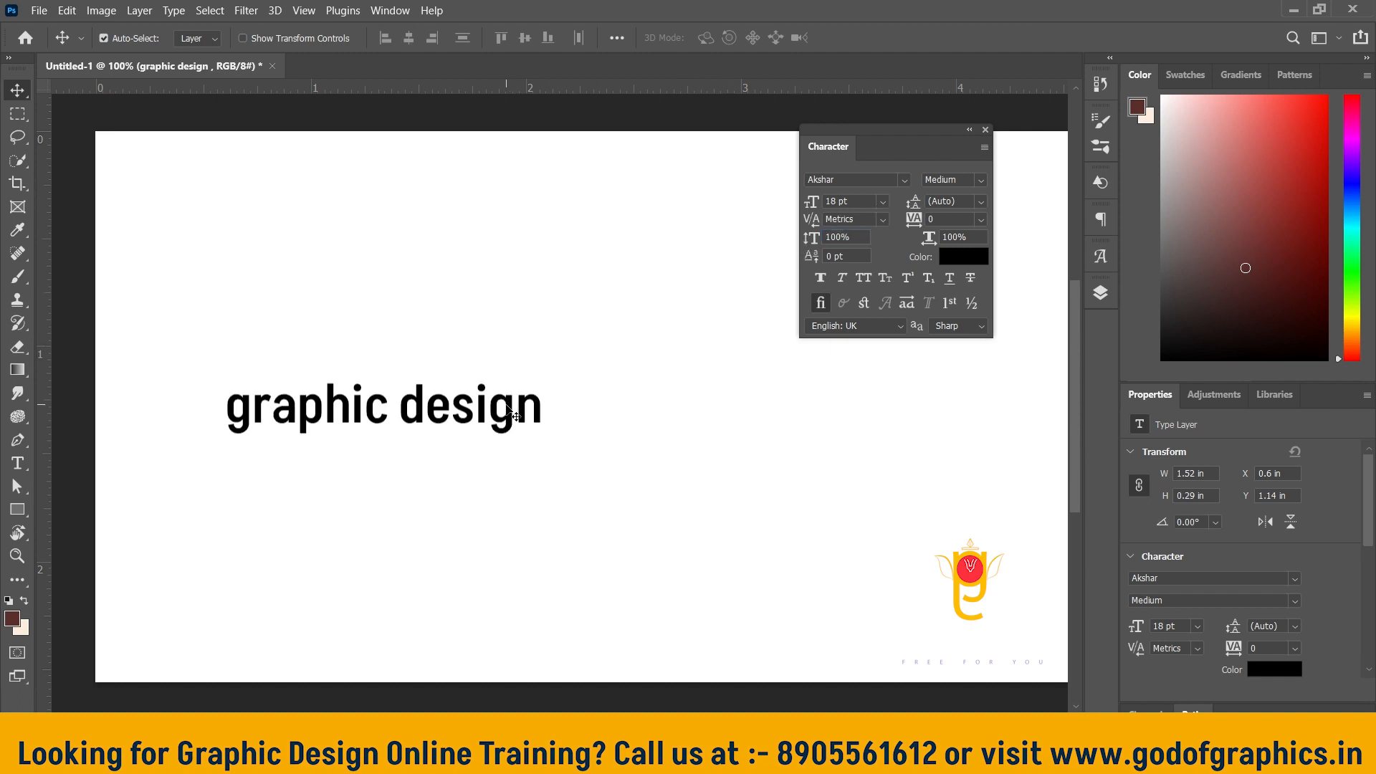
left_click_drag(510, 412, 571, 385)
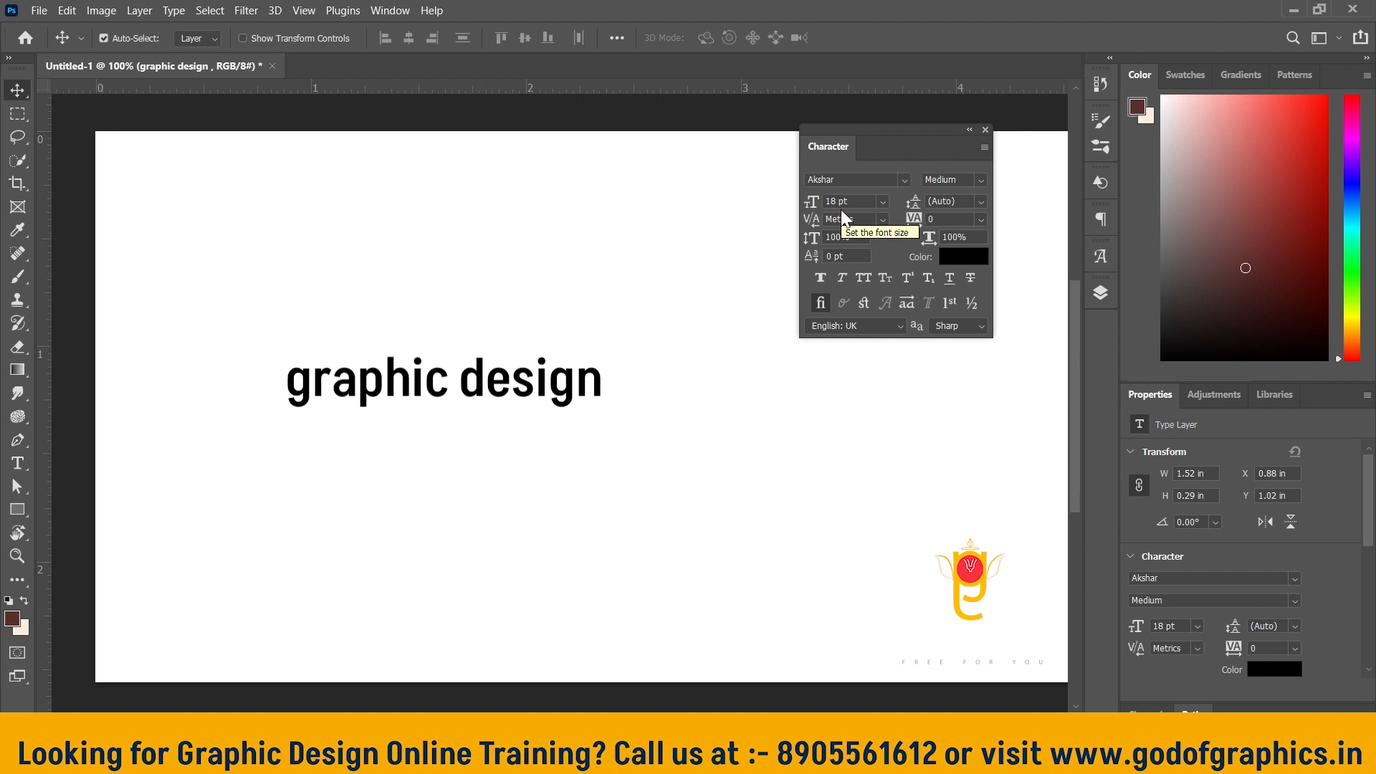
Set the whole text's baseline shift to 50 pt and then back to 0 pt
left_click(857, 256)
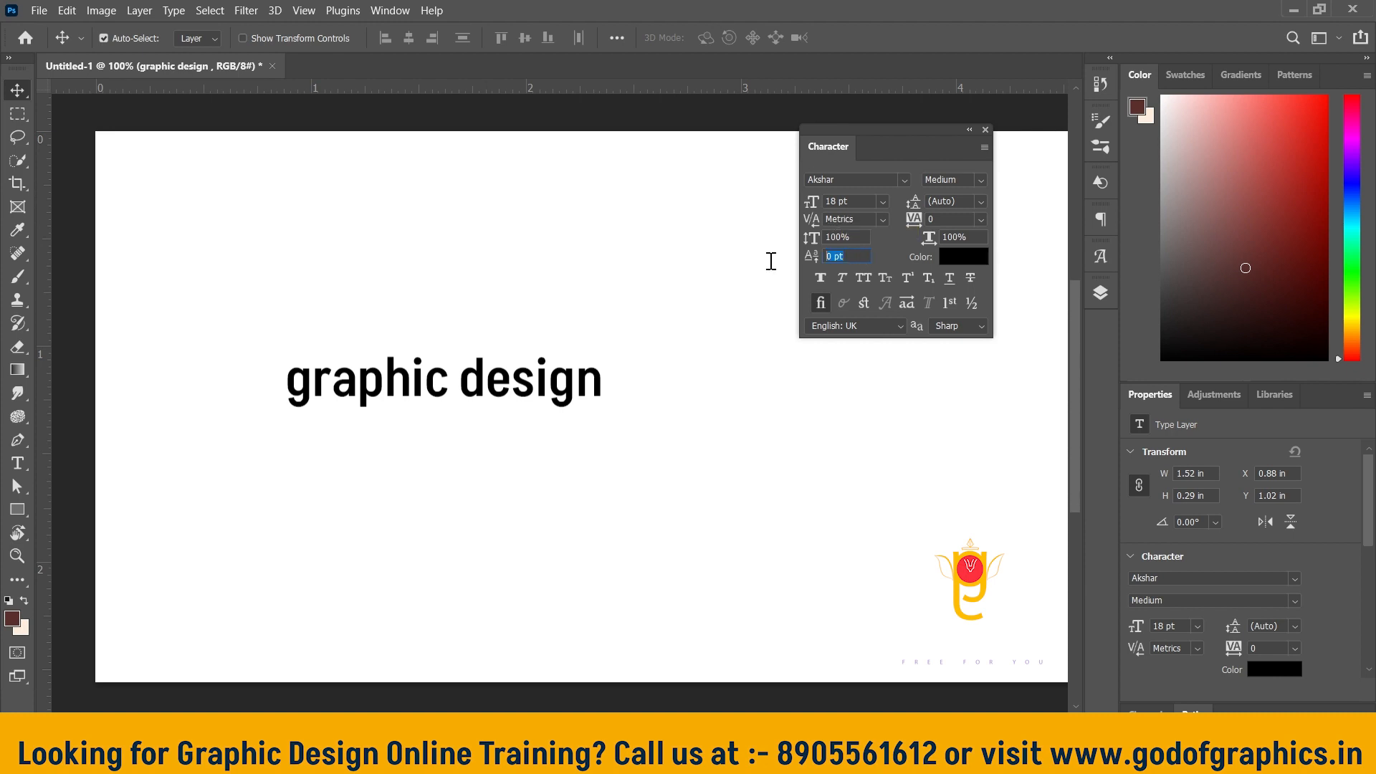
type("1")
key("Return")
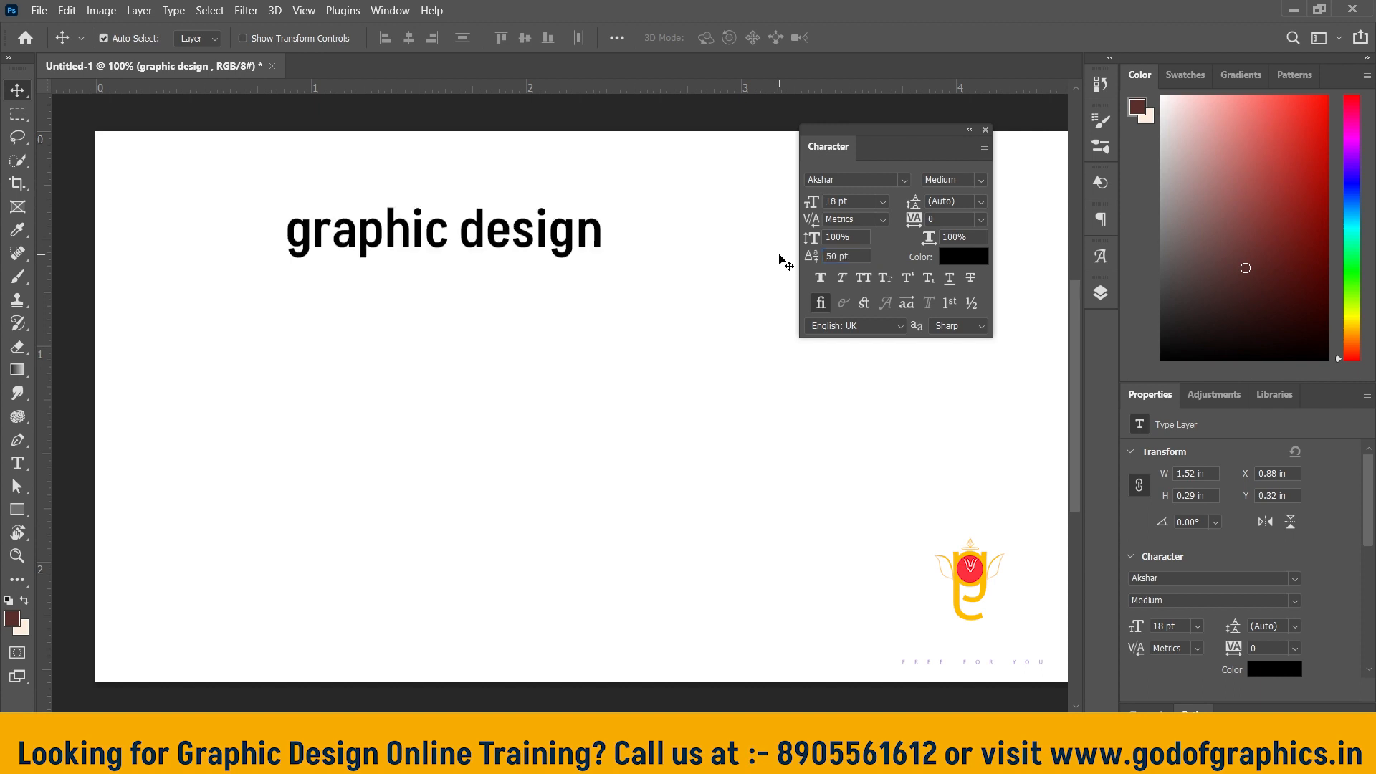
left_click(856, 255)
type("0")
key("Return")
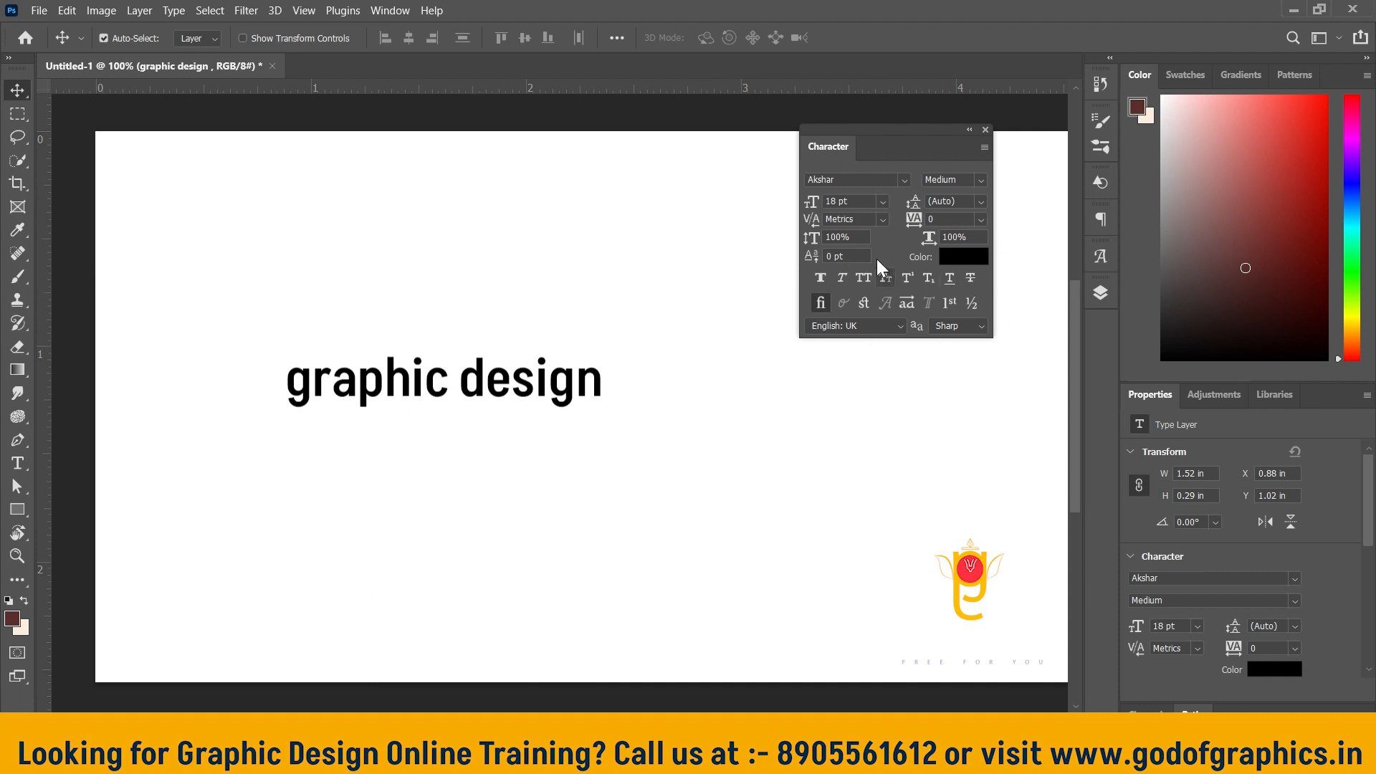
Raise all letters after the initial "g" with a baseline shift of 20 pt
left_click_drag(857, 256, 750, 256)
double_click(358, 387)
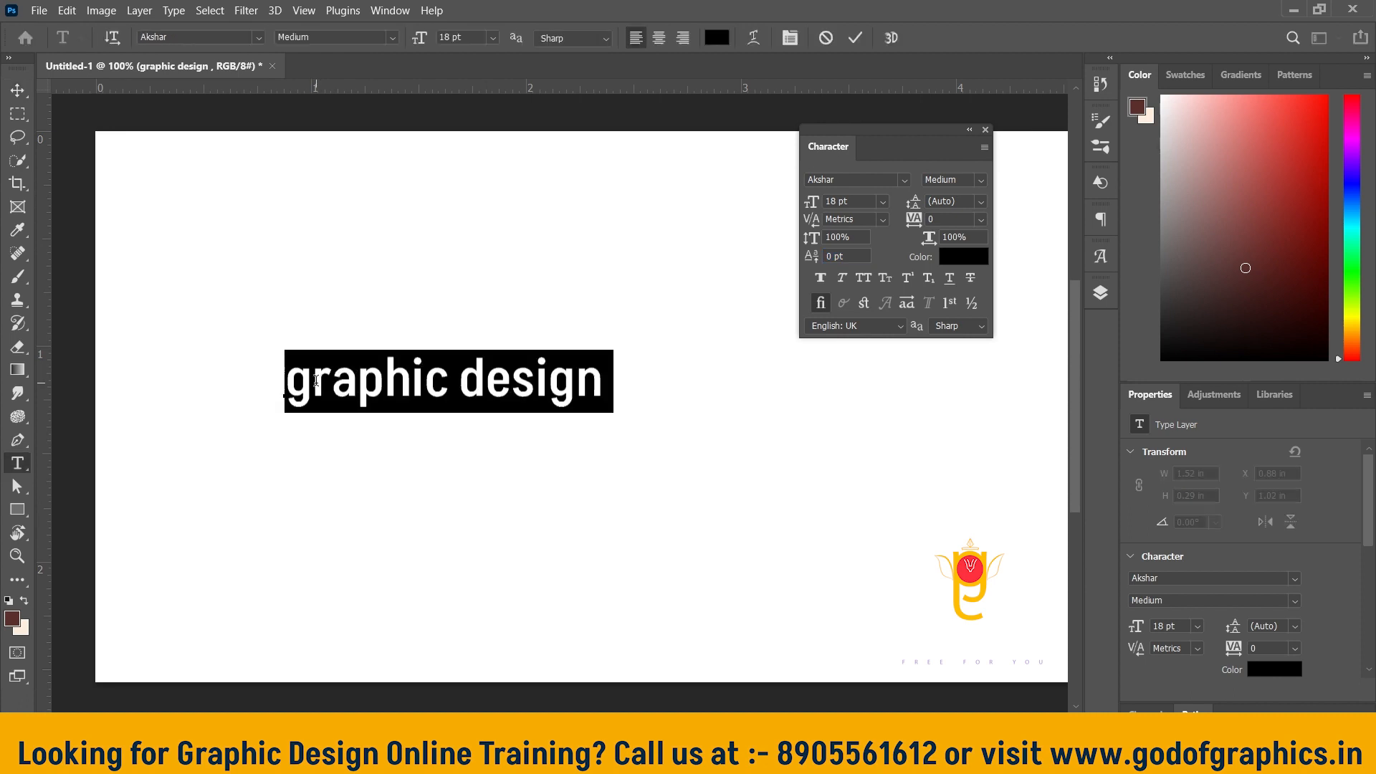
left_click_drag(314, 381, 676, 376)
left_click_drag(865, 257, 749, 269)
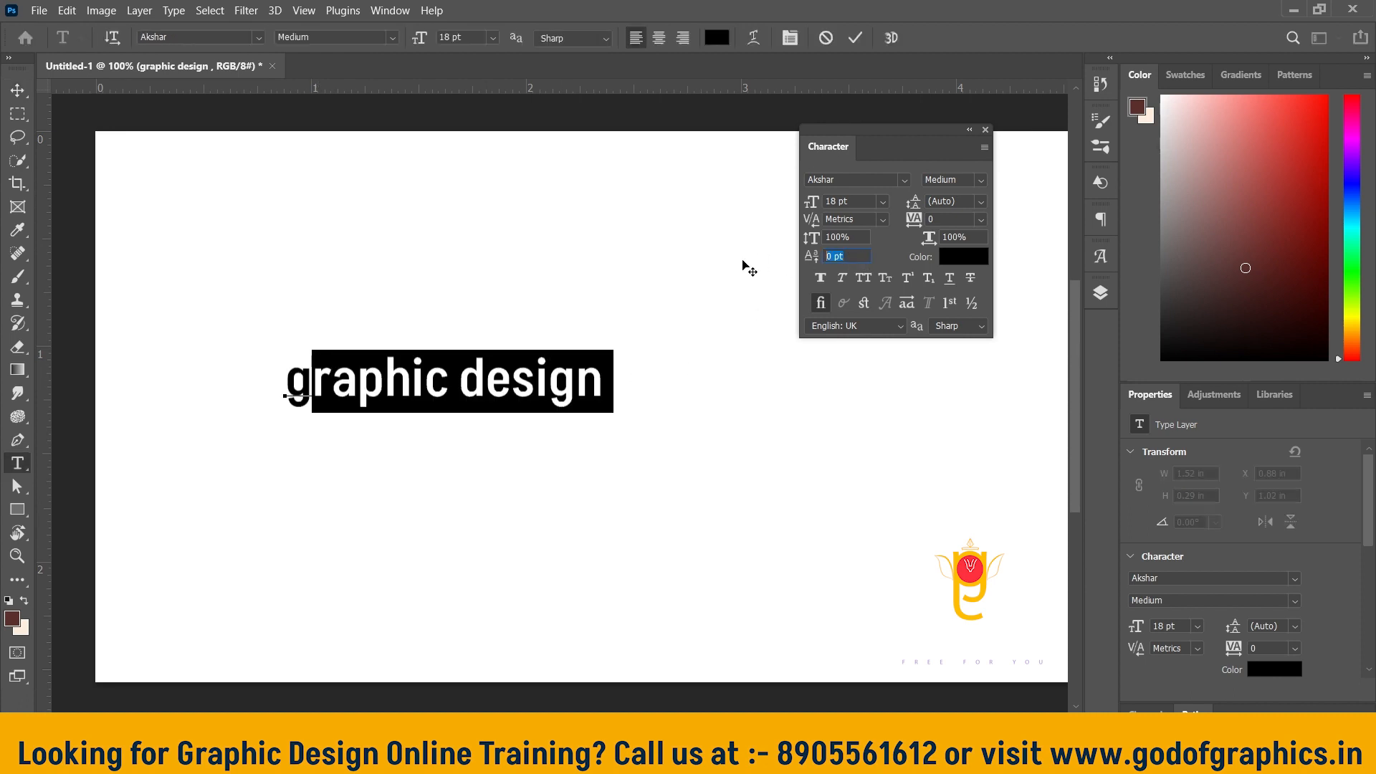
type("2")
left_click(21, 98)
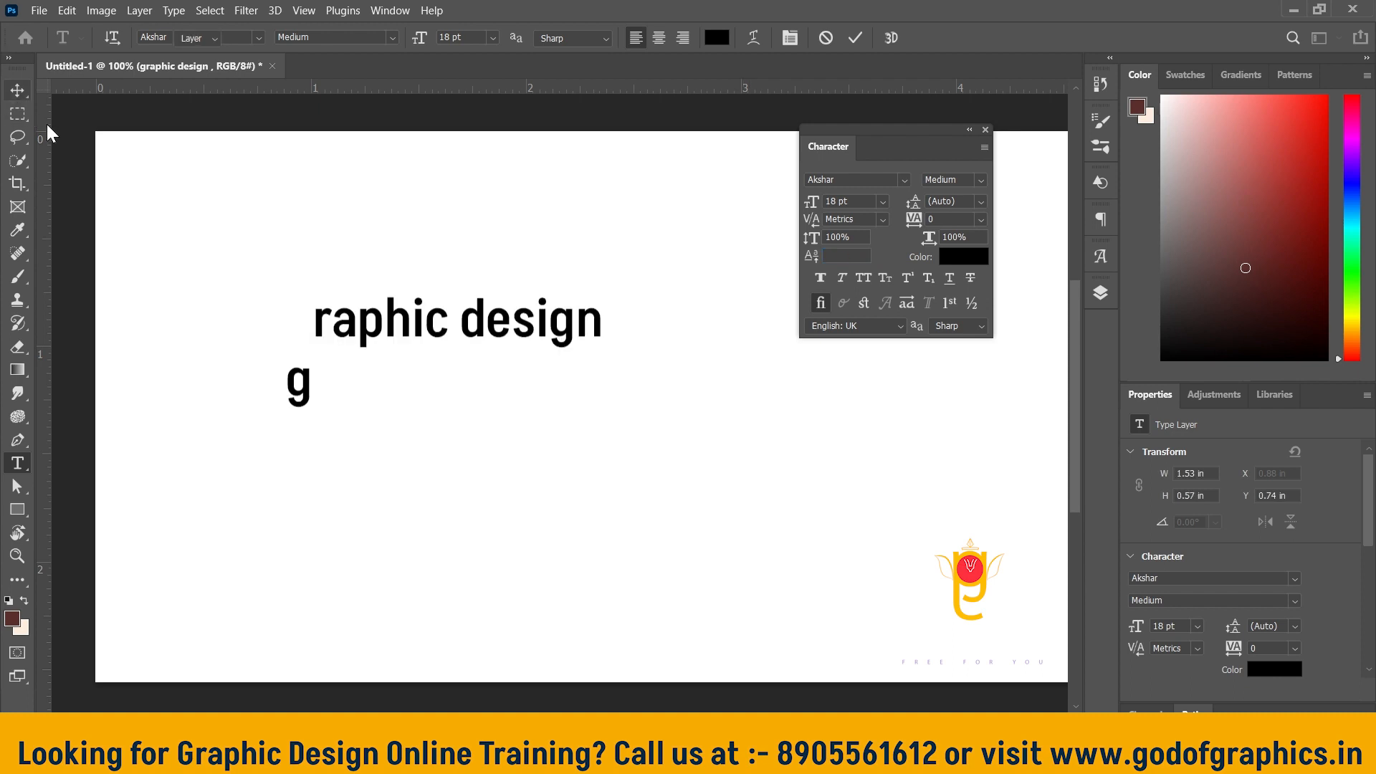
Set the baseline shift of the letters "aphic design" to 0 pt
double_click(340, 322)
left_click_drag(337, 322, 614, 324)
left_click_drag(853, 256, 800, 256)
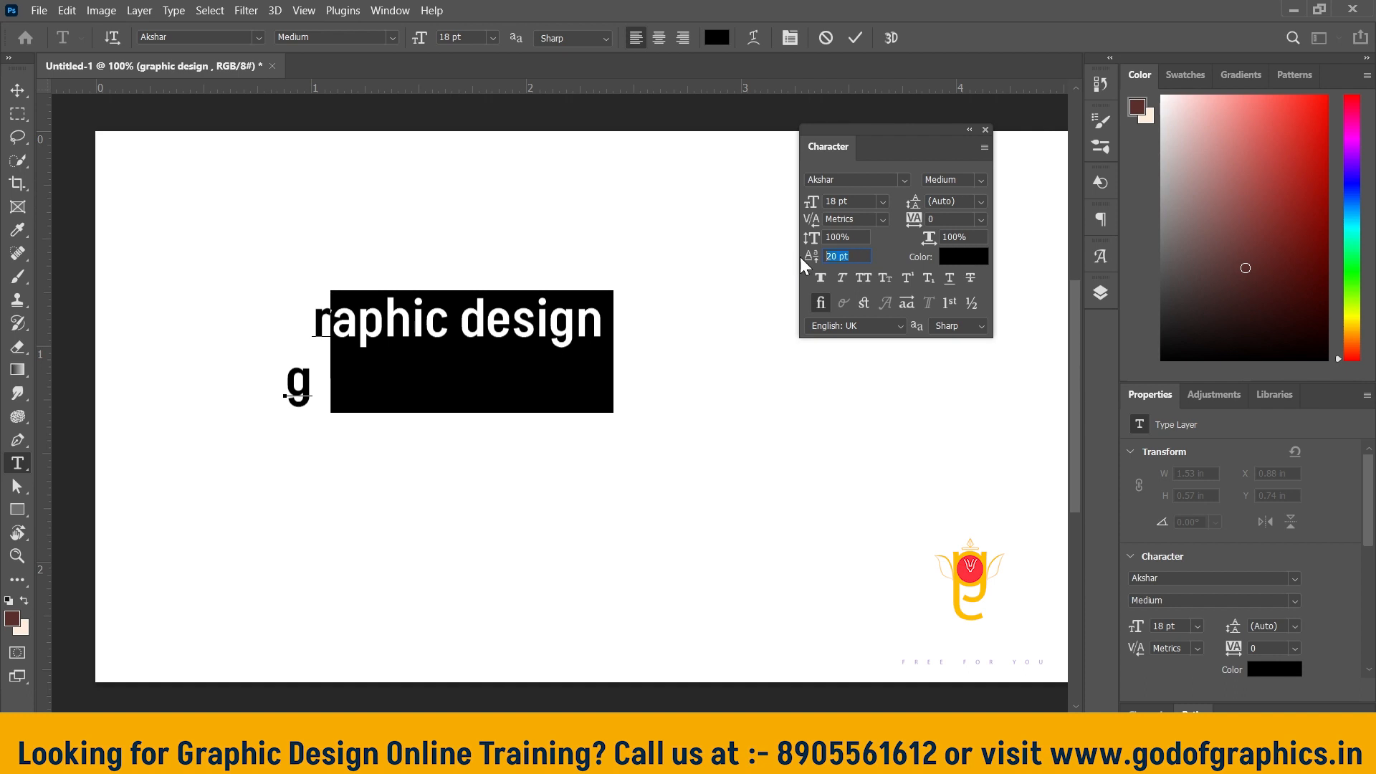
type("0")
key("Return")
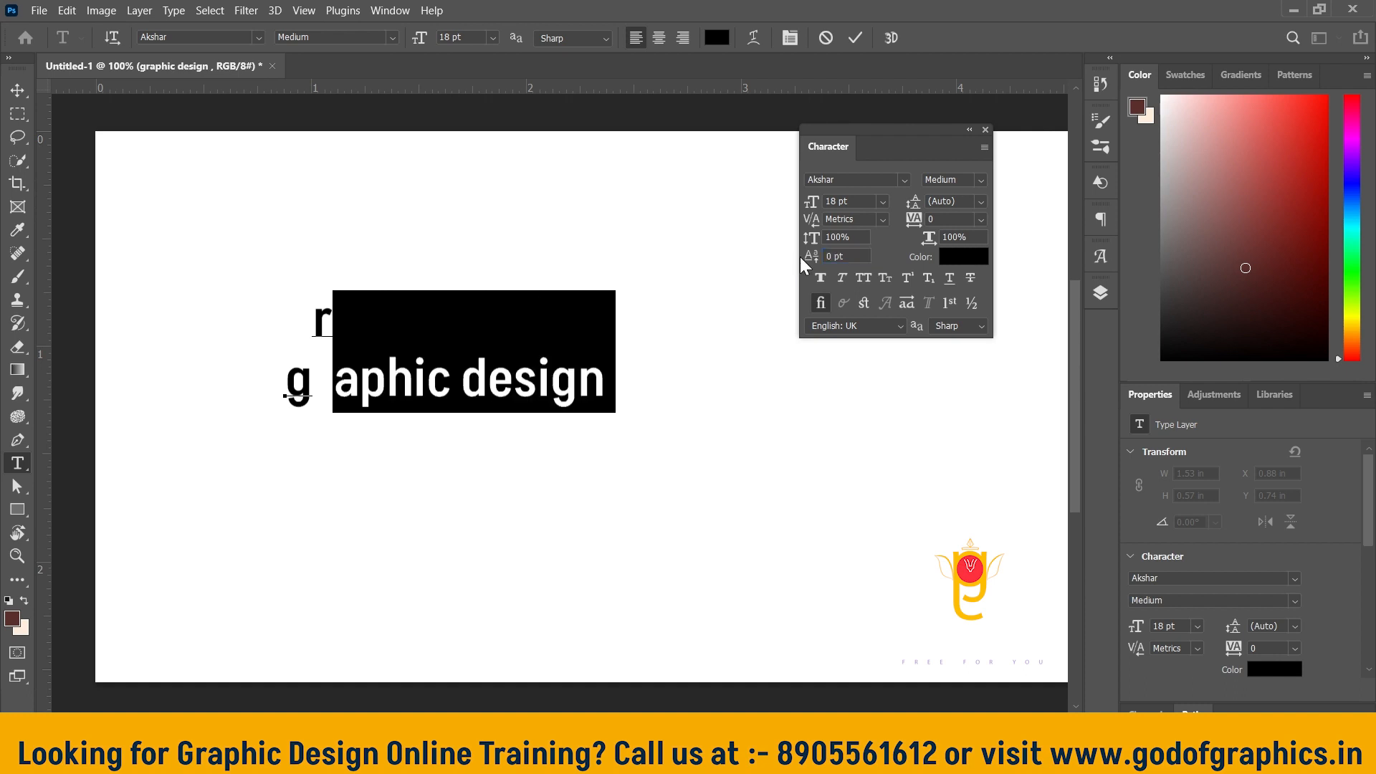
left_click(17, 90)
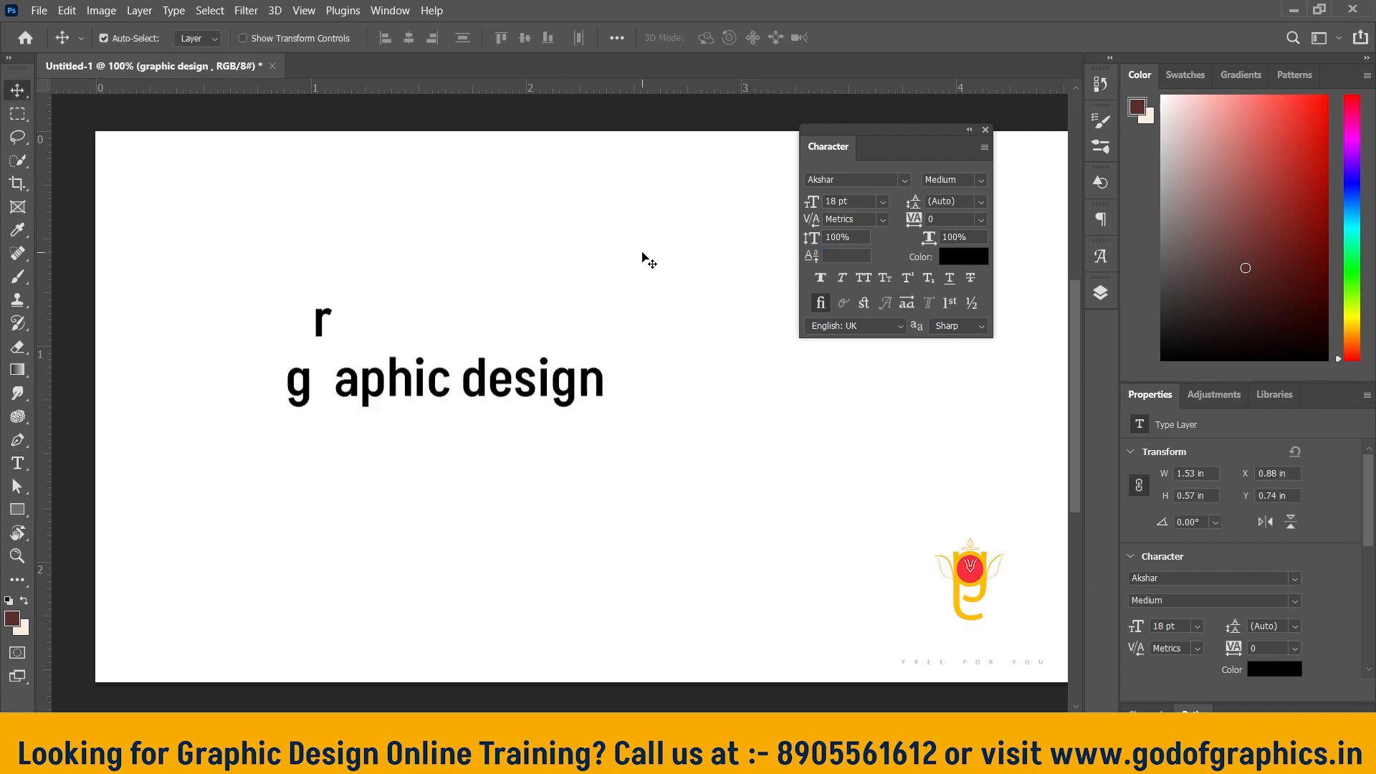
Undo the baseline shift edits and move the whole text down to about Y 1.07 in
key("ctrl+z")
key("ctrl+z")
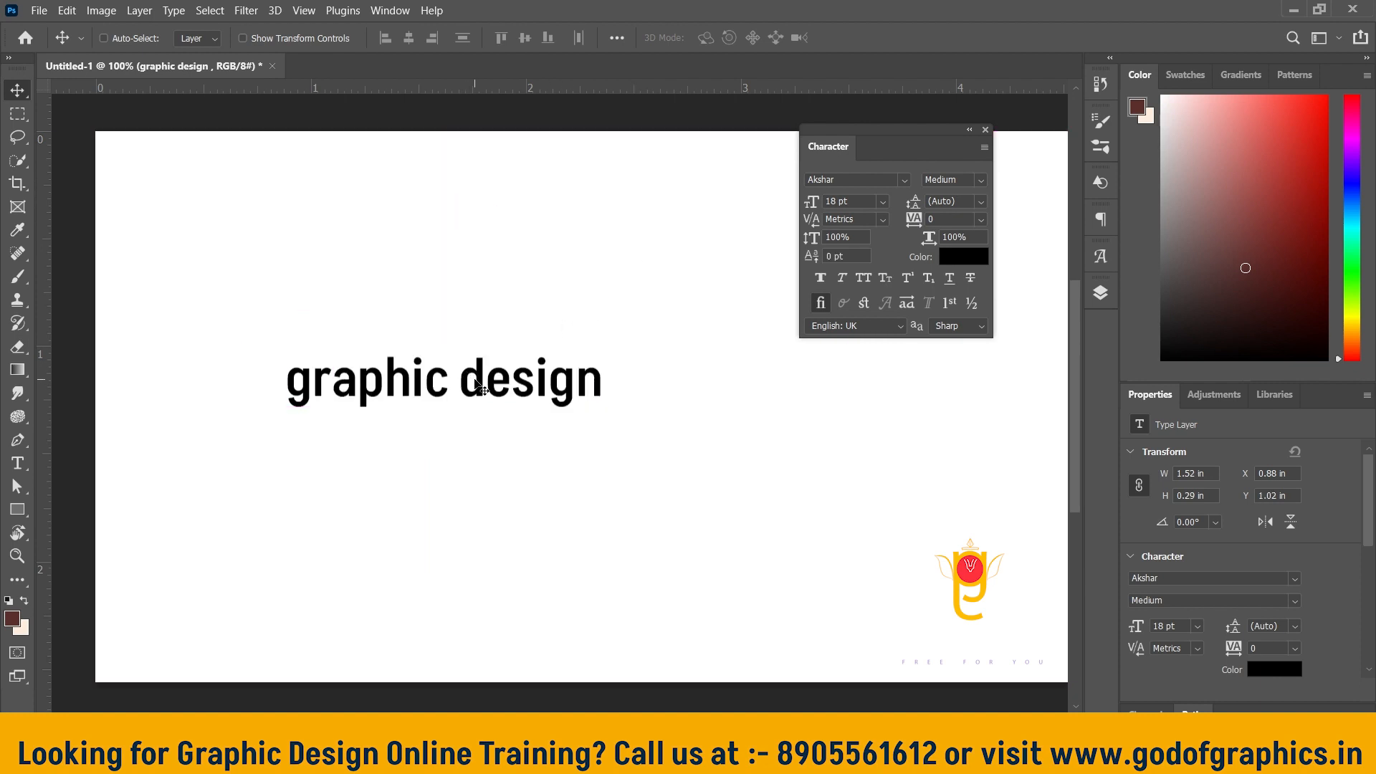
key("ctrl")
left_click_drag(568, 391, 568, 409)
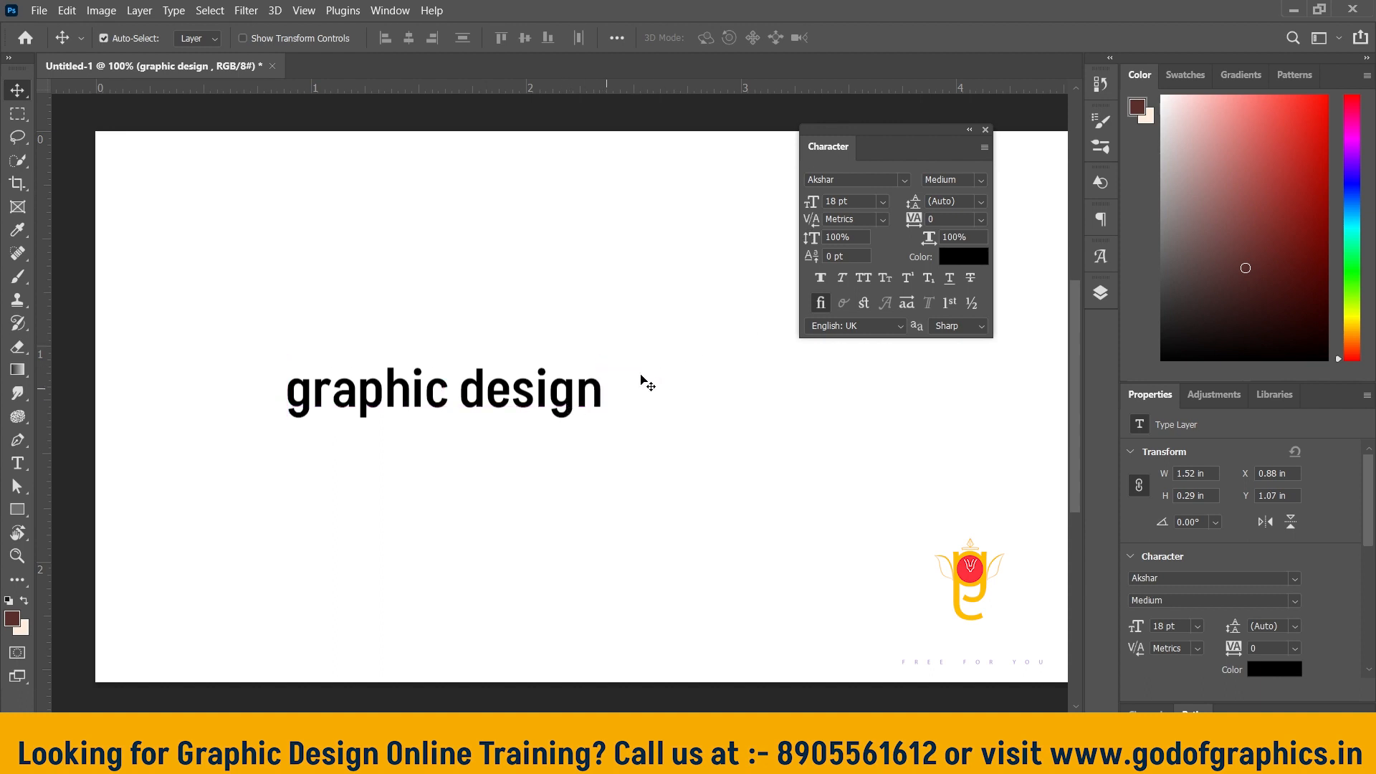
Change the colour of the "graphic design" text to dark brown
left_click(953, 255)
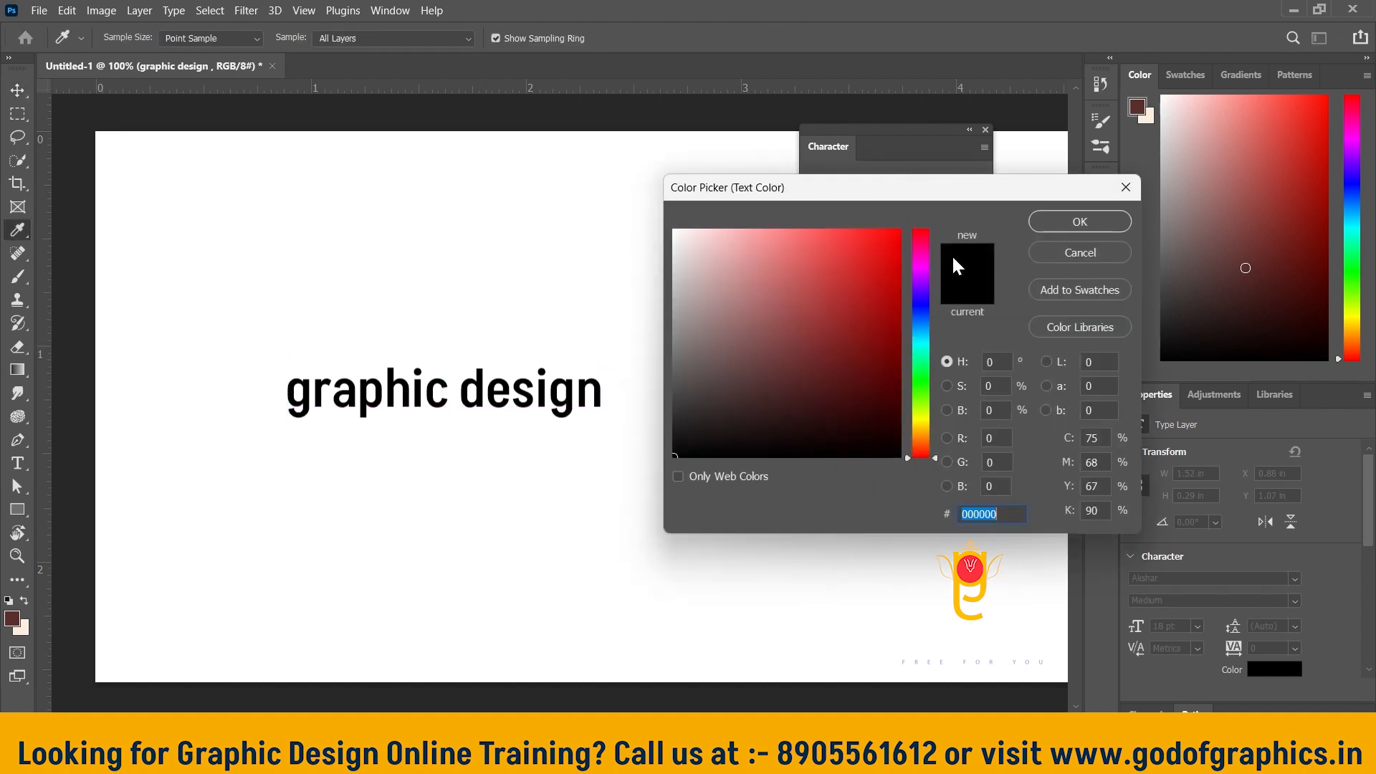
mouse_move(920, 297)
left_mouse_down()
mouse_move(953, 287)
mouse_move(946, 372)
mouse_move(956, 305)
mouse_move(964, 419)
mouse_move(965, 257)
mouse_move(965, 444)
left_mouse_up()
left_click(971, 422)
left_click(977, 473)
left_click_drag(934, 385, 939, 423)
left_click(1112, 255)
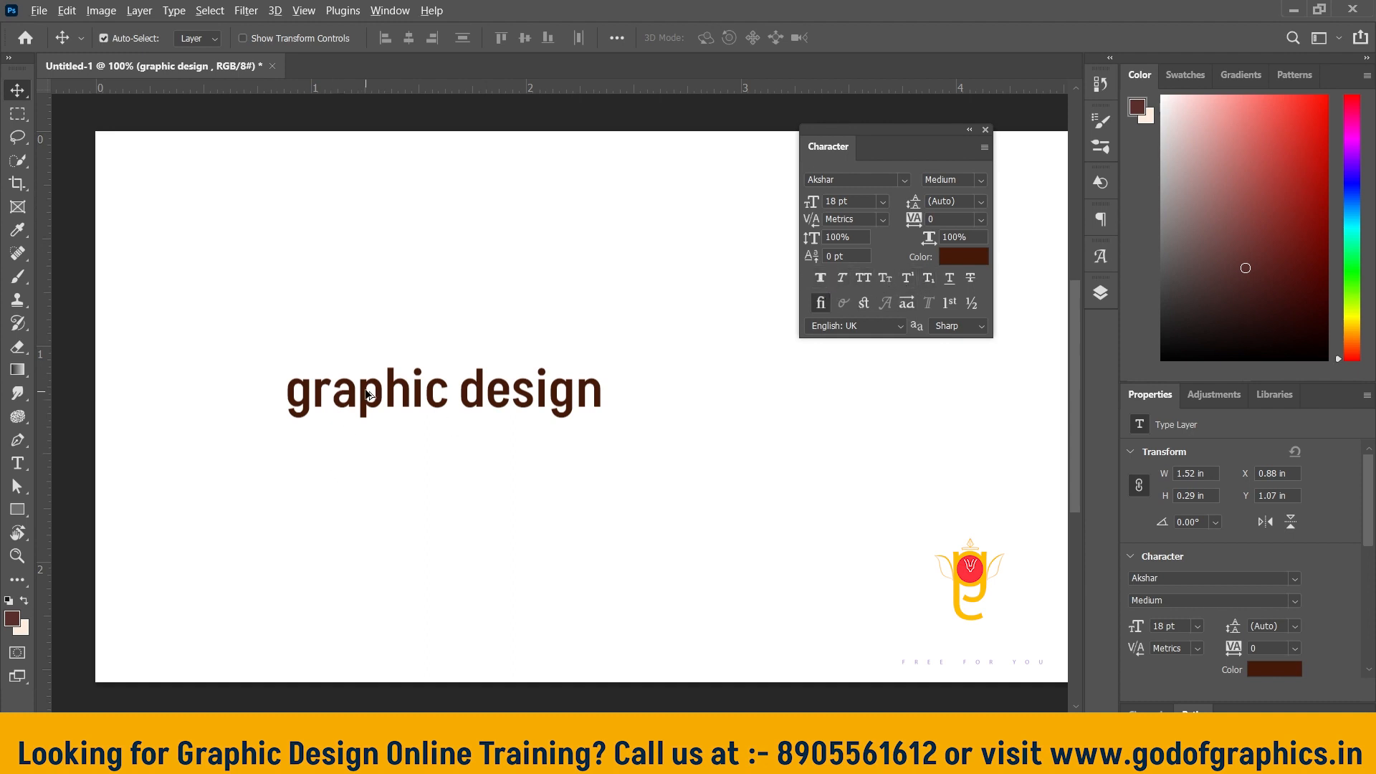
Look through the Akshar font styles, keep Medium, and apply Faux Bold to the text
scroll(370, 394, "up", 1)
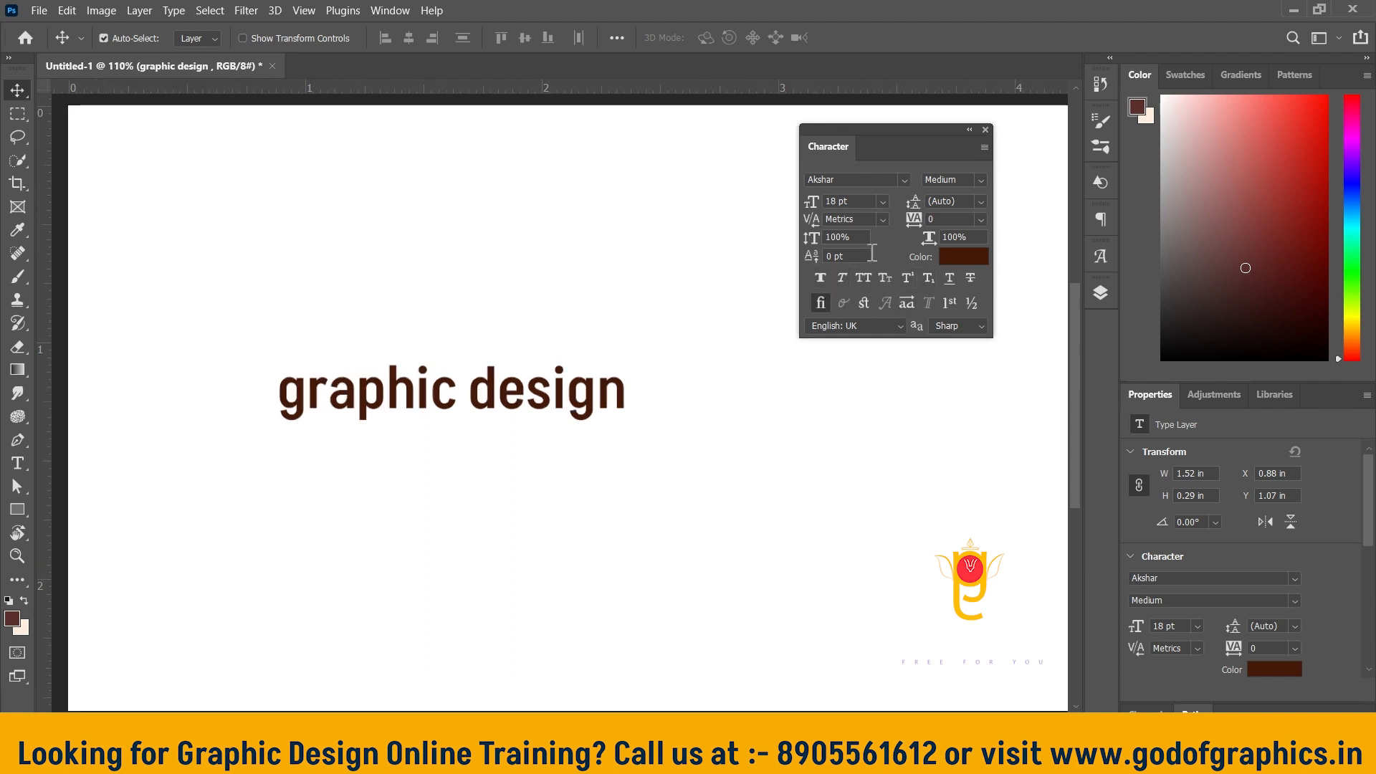
left_click(985, 180)
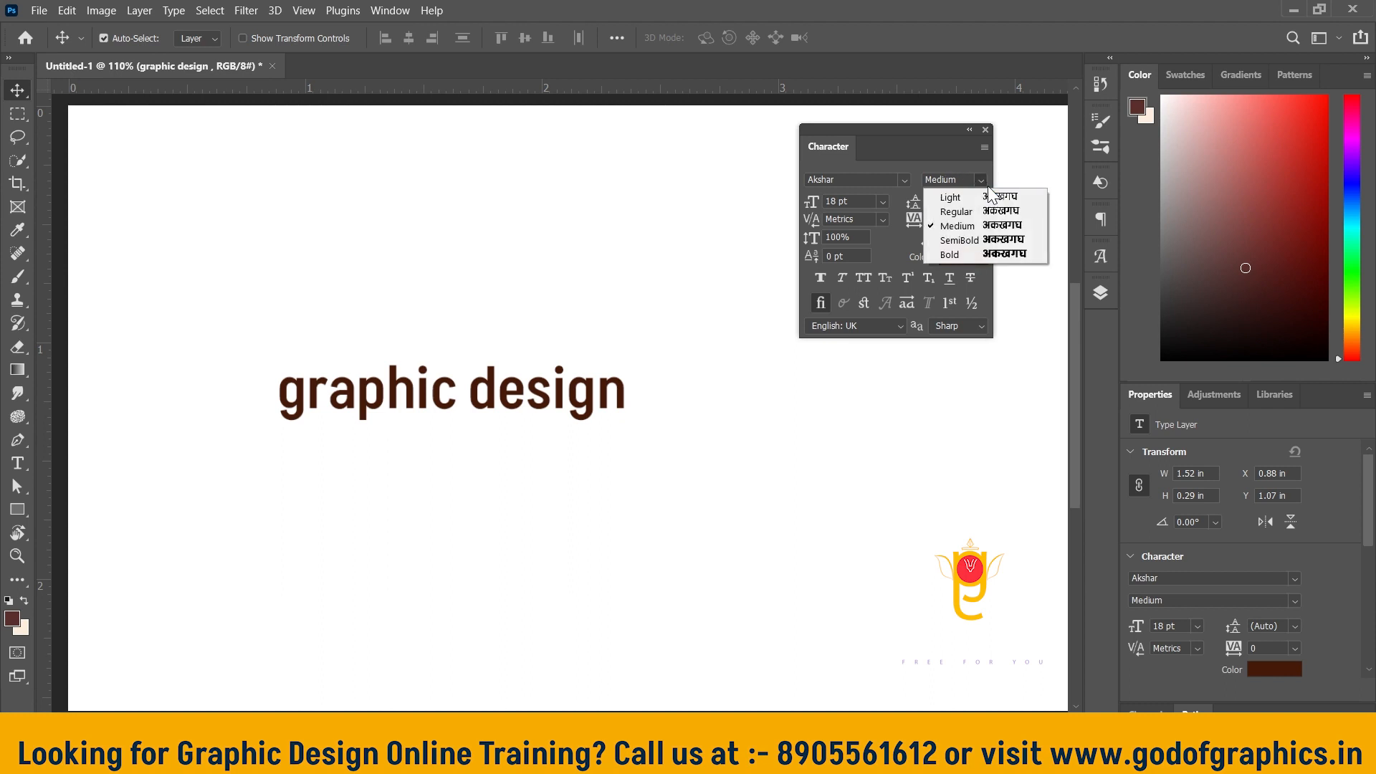
left_click(981, 183)
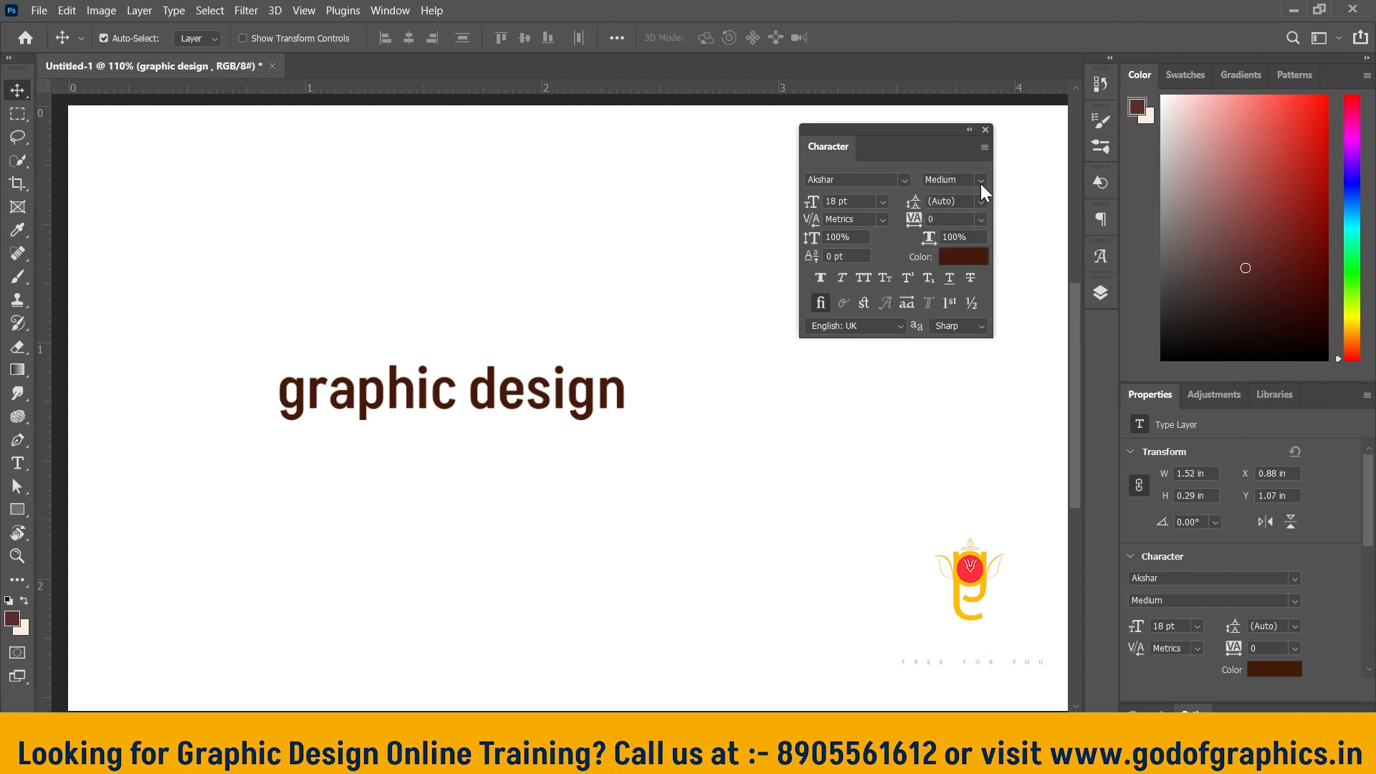
left_click(820, 279)
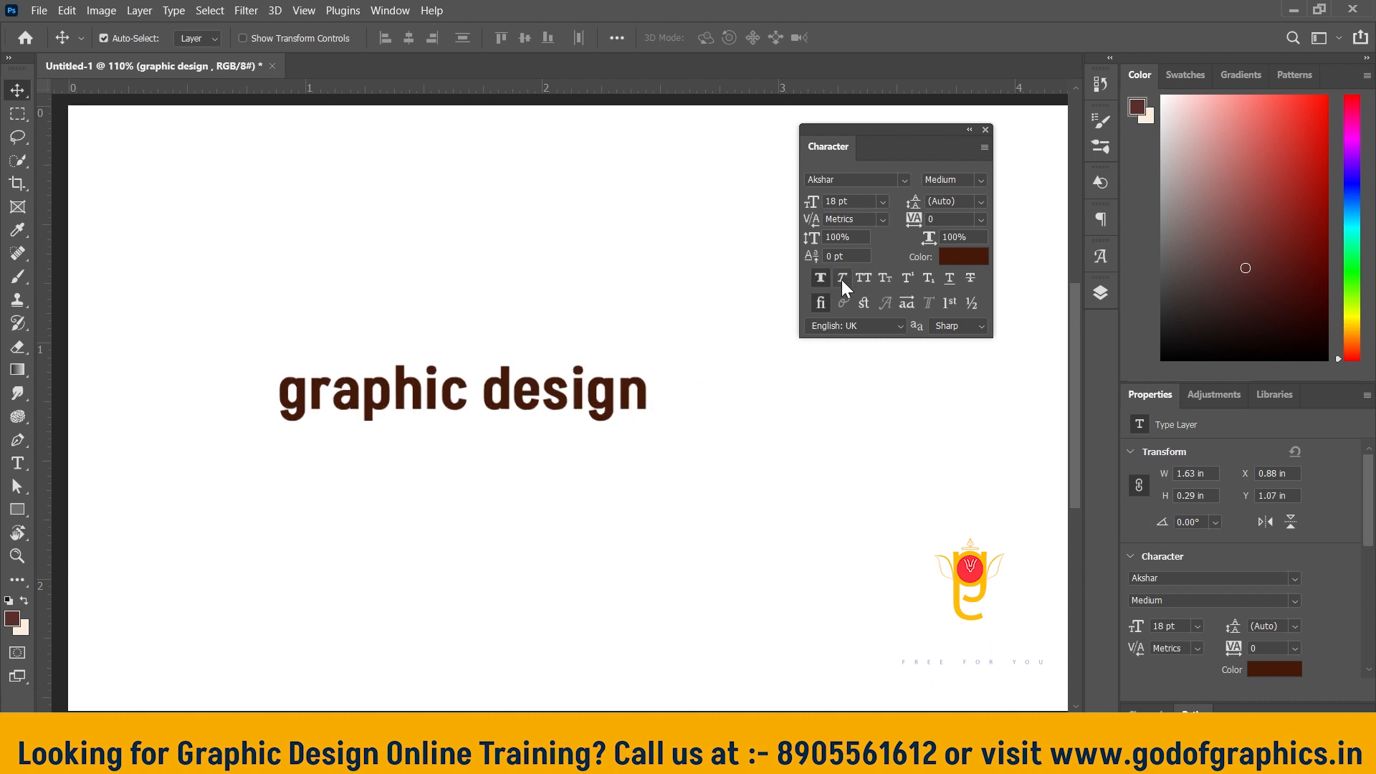
Try Faux Italic, All Caps and Small Caps on the text in turn, switching each one off again
left_click(842, 279)
left_click(841, 280)
left_click(860, 279)
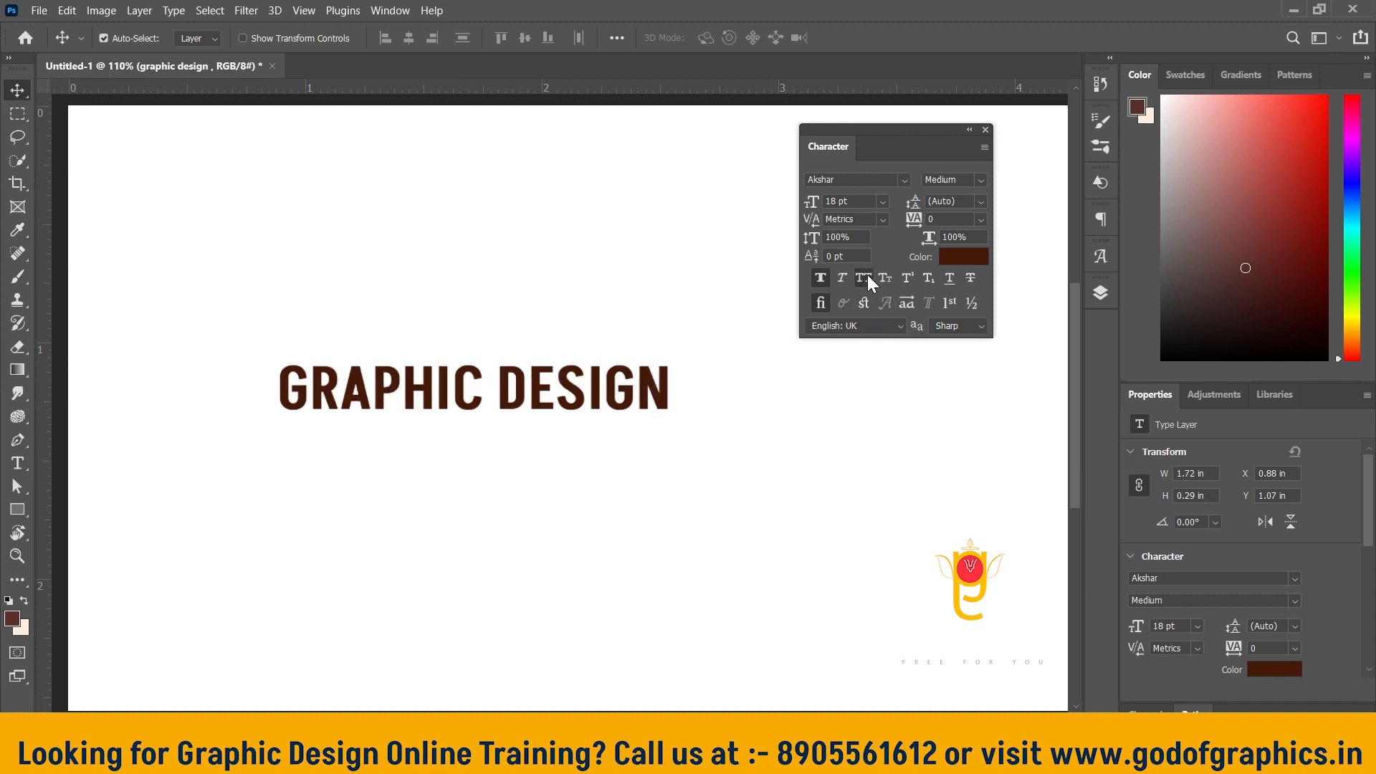
left_click(866, 276)
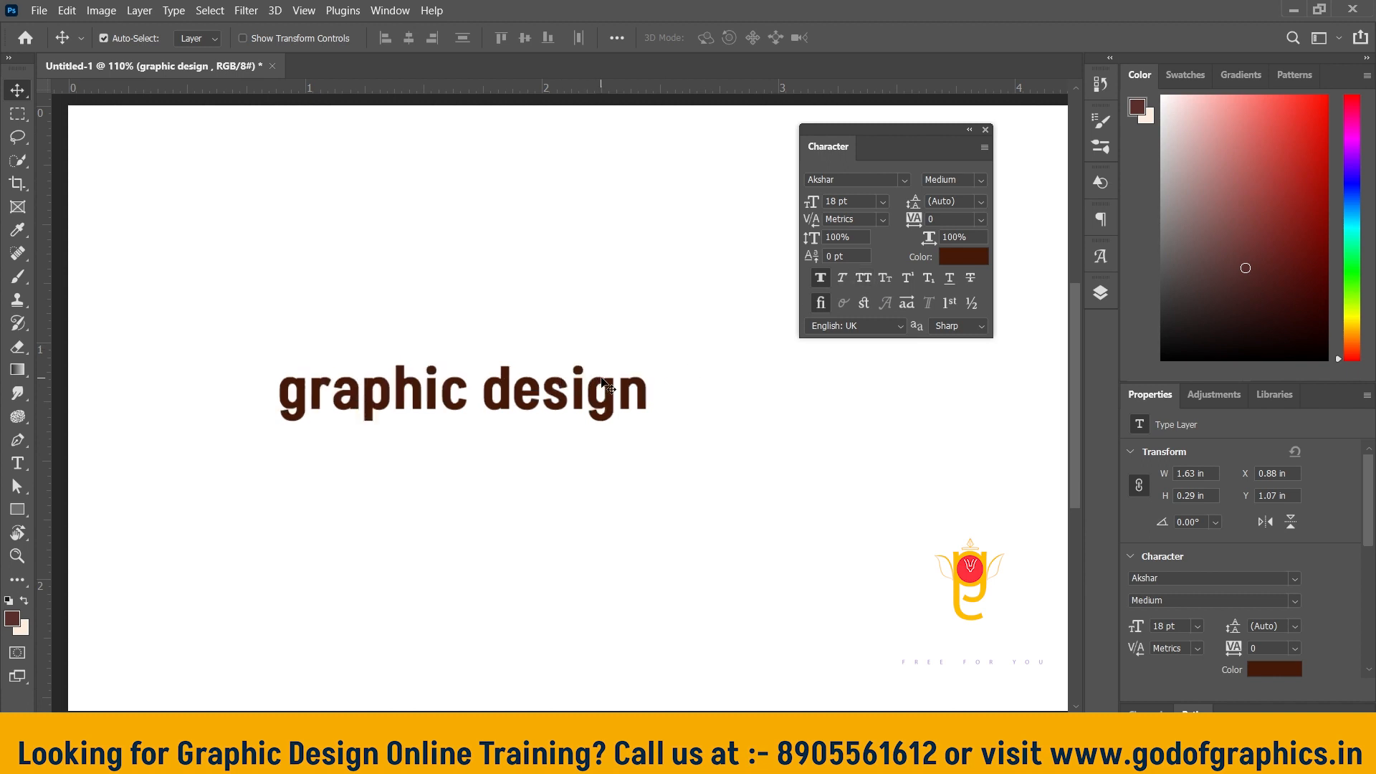
left_click(887, 279)
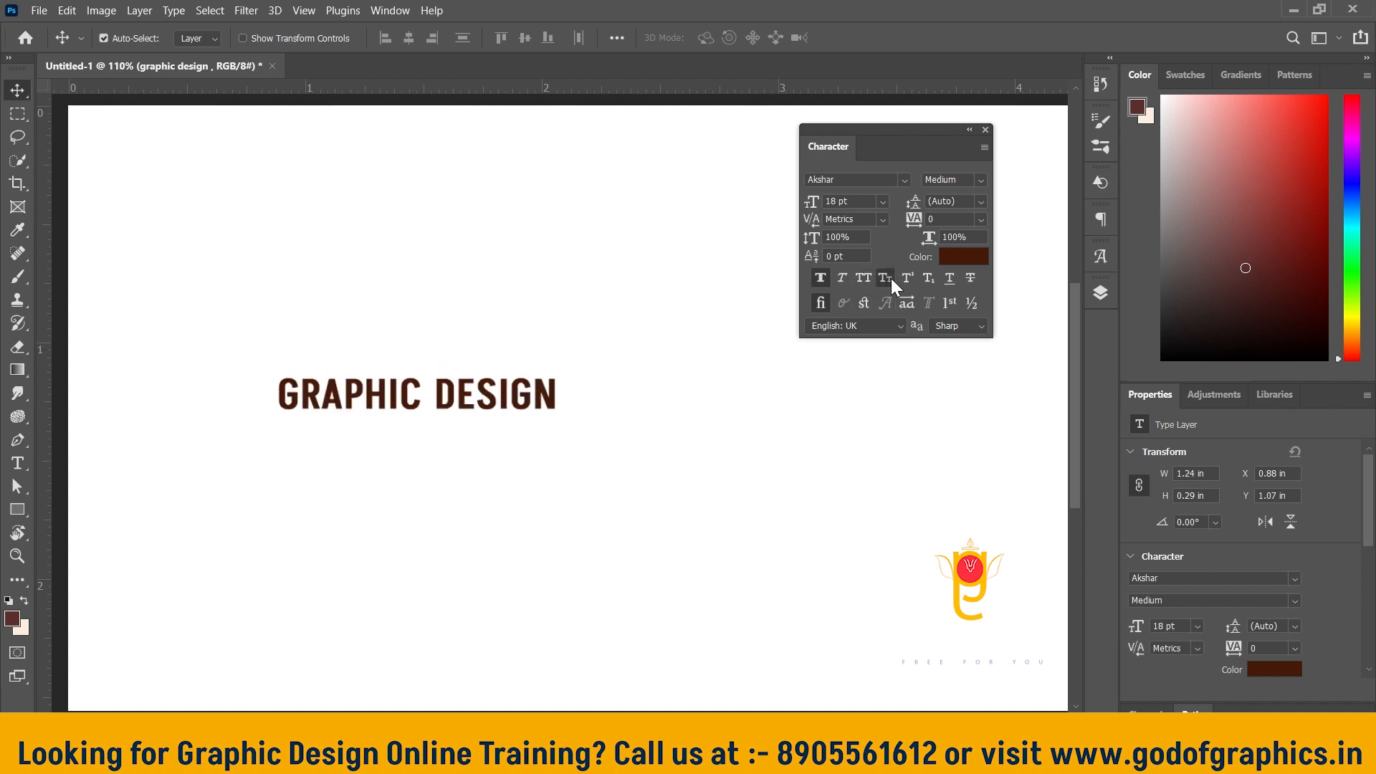
left_click(892, 278)
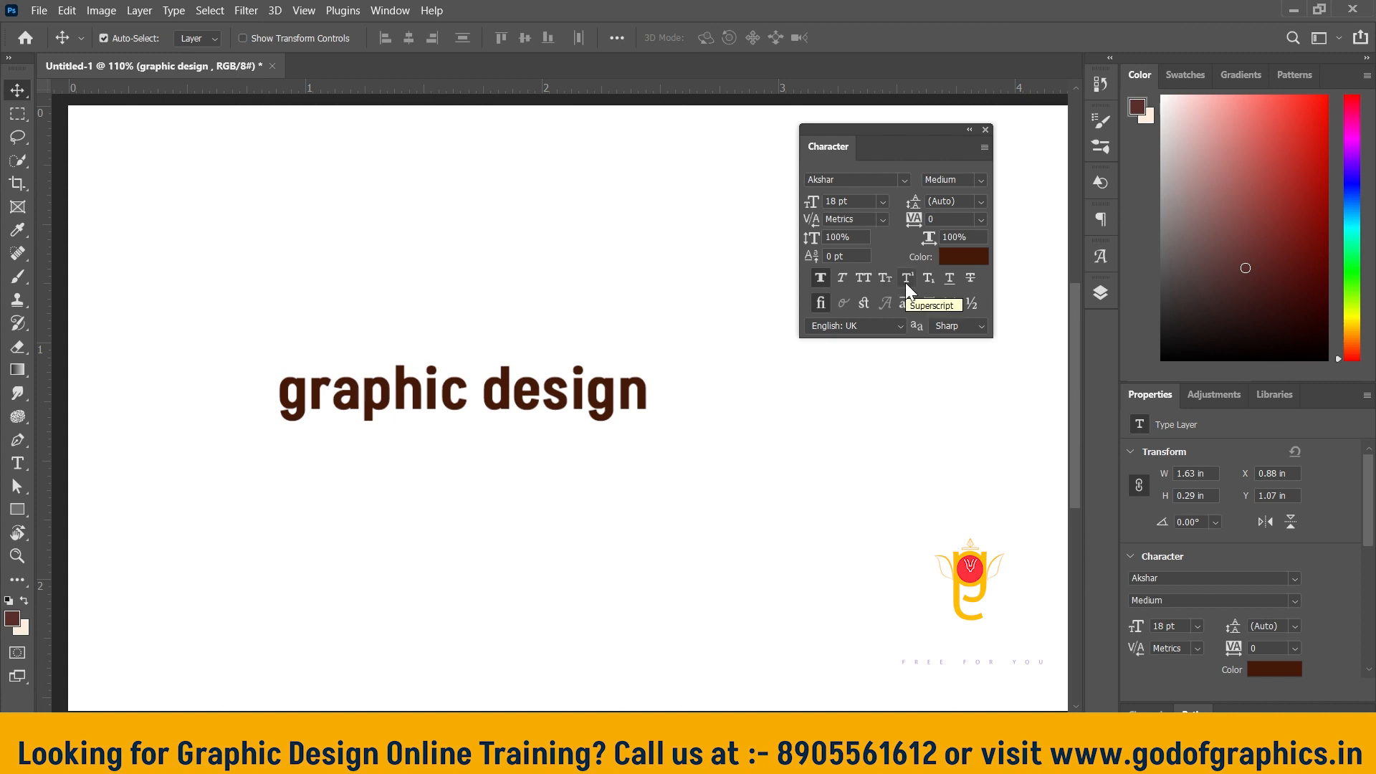
Duplicate the "graphic design" text, placing the copy at about X 0.66 in, Y 0.9 in, and replace the copy's wording with "H2O"
left_click_drag(445, 400, 395, 353)
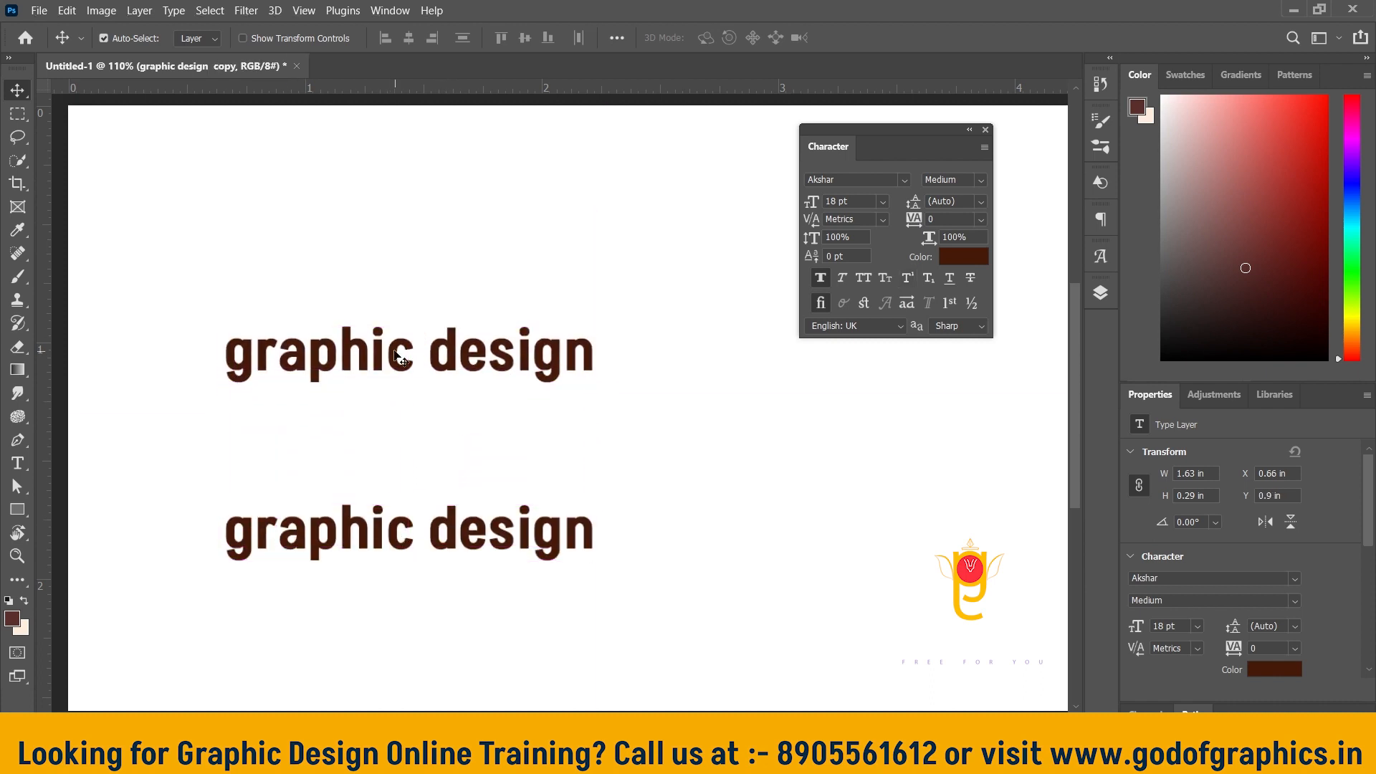
double_click(395, 351)
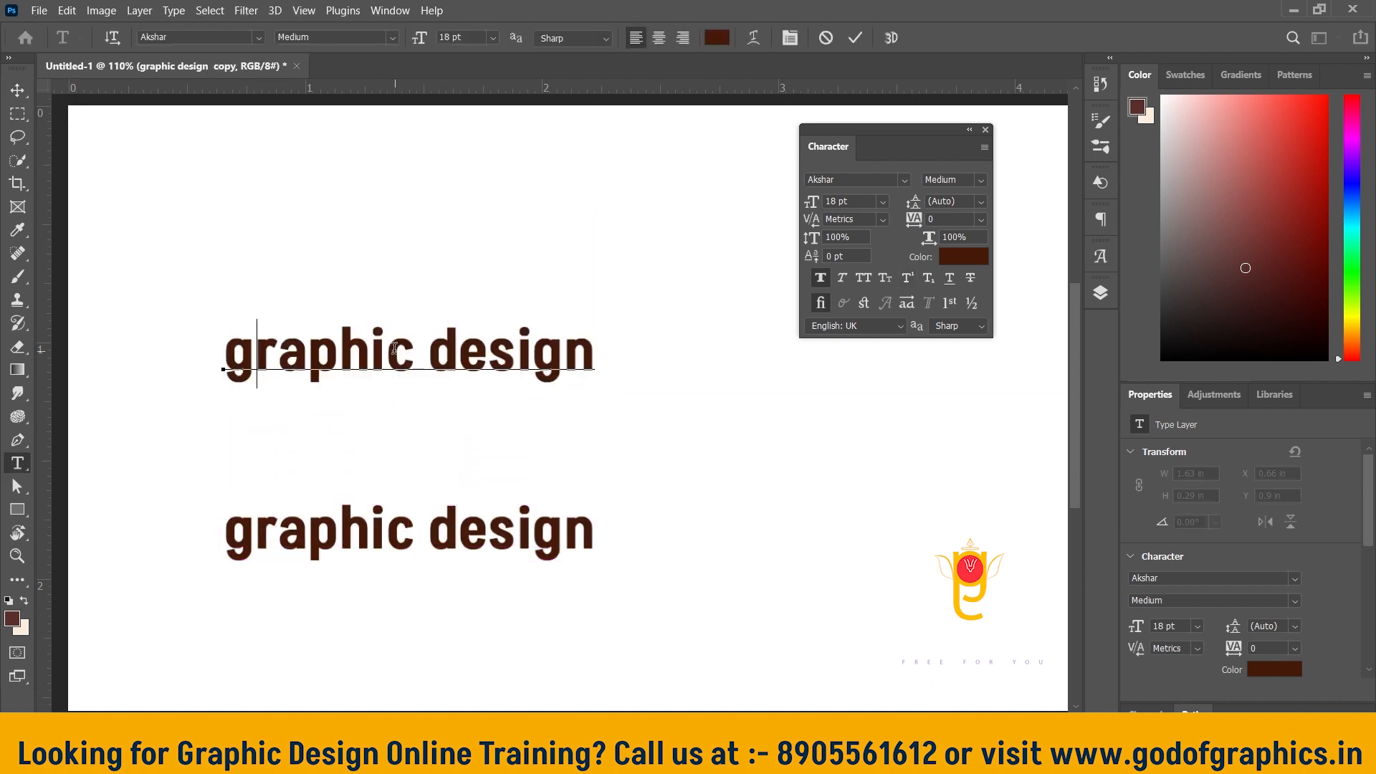
type("H2")
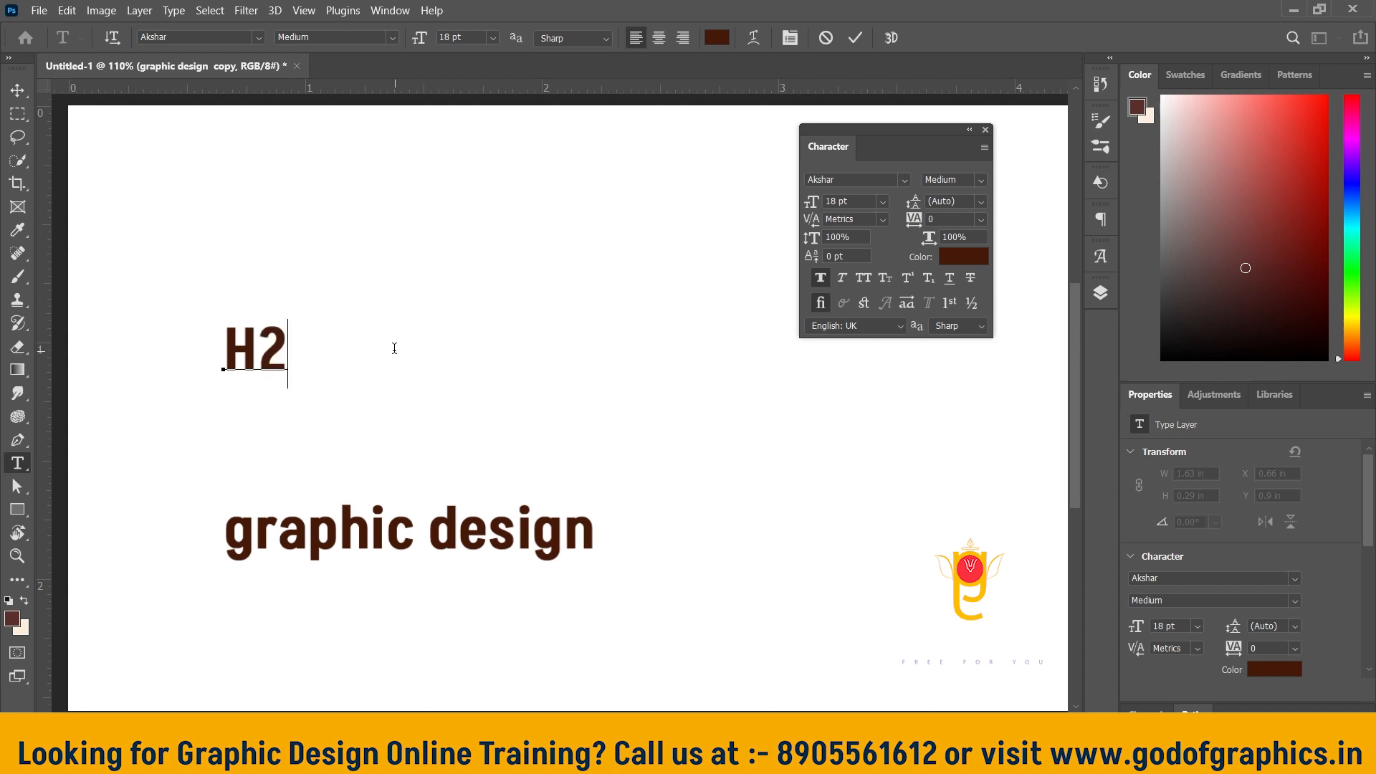
type("0")
Format the 2 in H2O as subscript, try superscript on it, and return it to subscript
left_click_drag(256, 349, 292, 349)
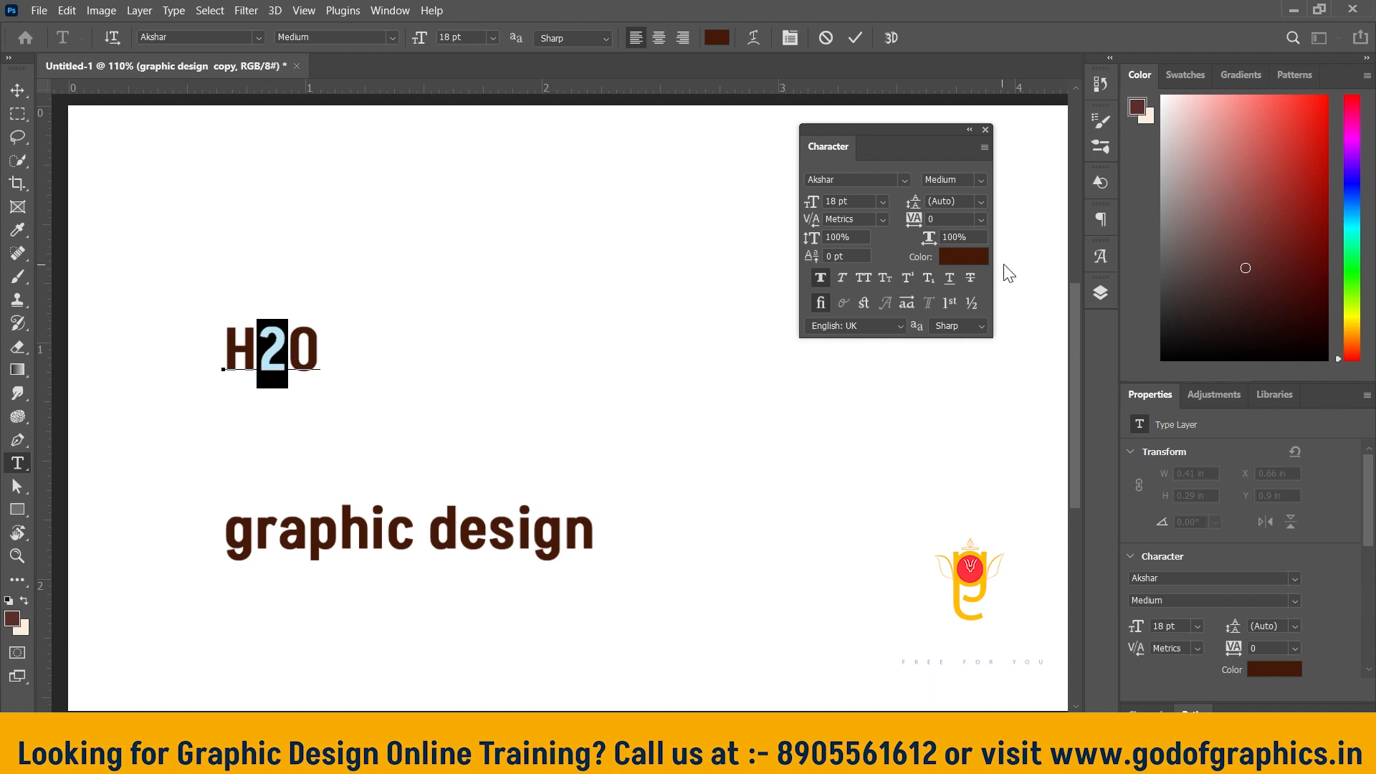
left_click(929, 278)
left_click(929, 278)
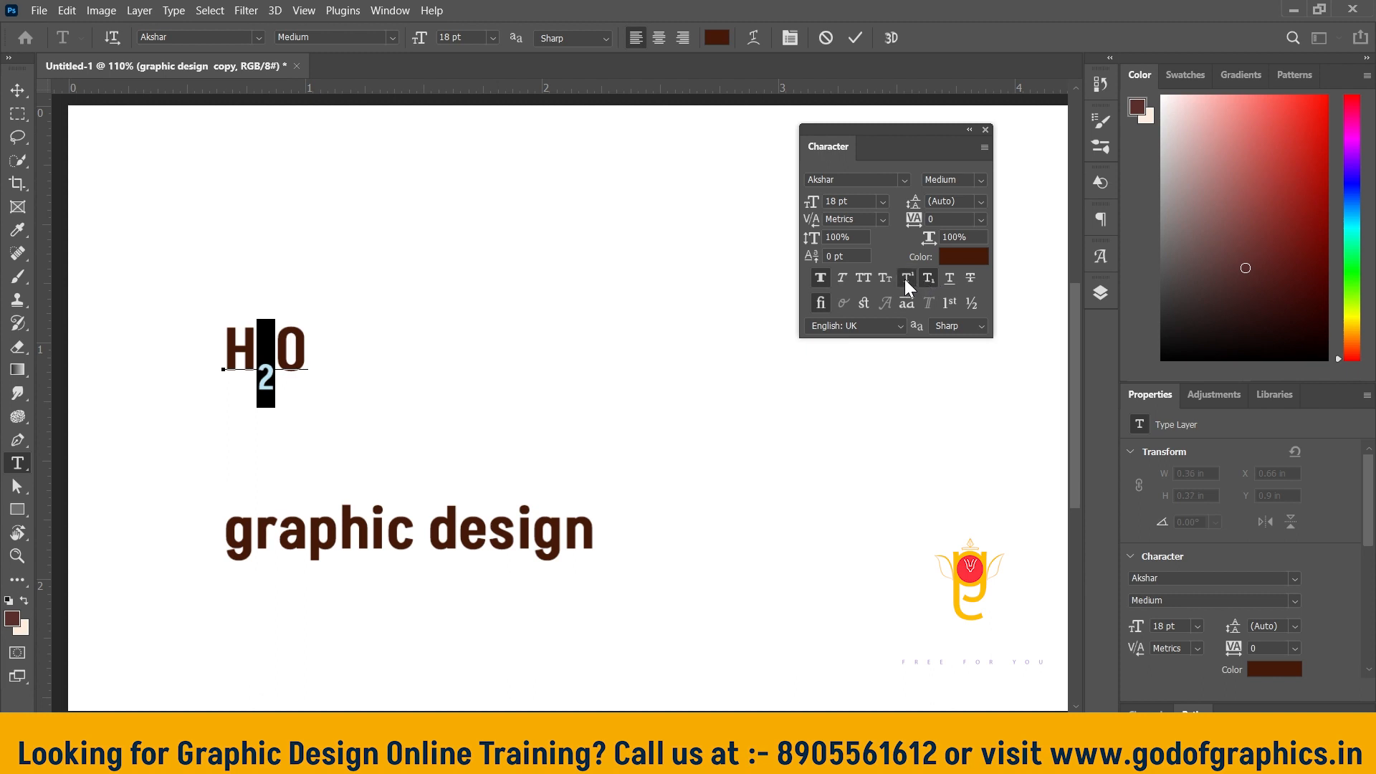
left_click(904, 278)
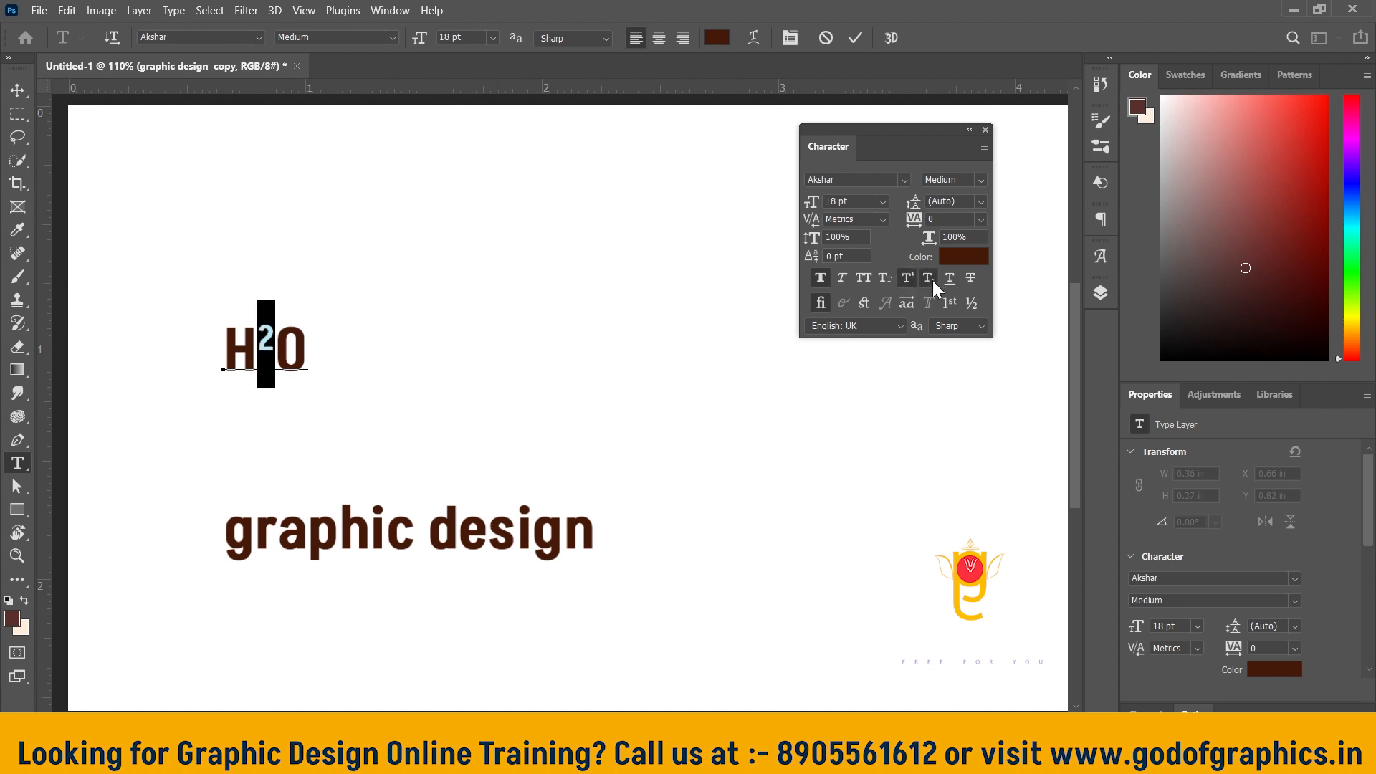
left_click(931, 279)
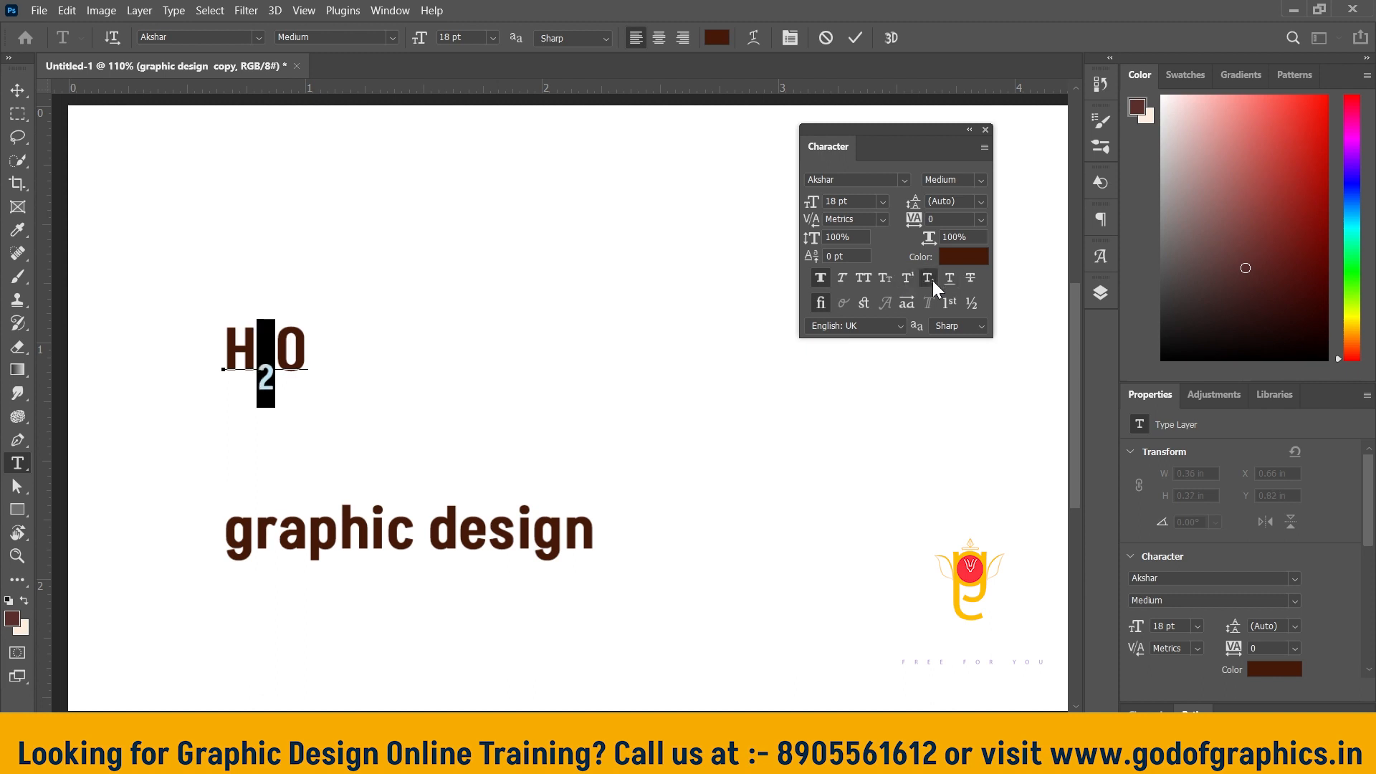
left_click(18, 92)
Move H2O right to about X 0.96 in and remove the subscript from its 2
left_click_drag(280, 367, 320, 374)
double_click(351, 368)
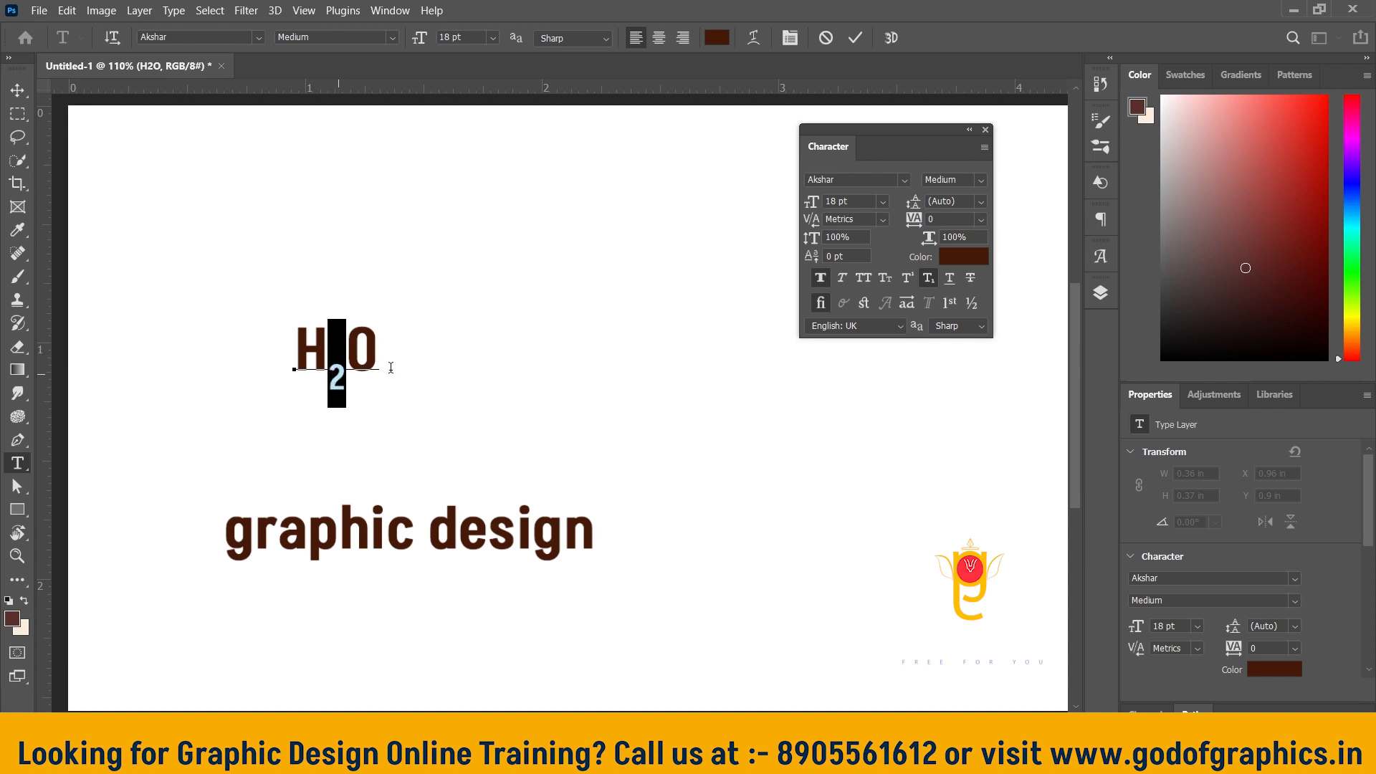
left_click(931, 281)
left_click(14, 83)
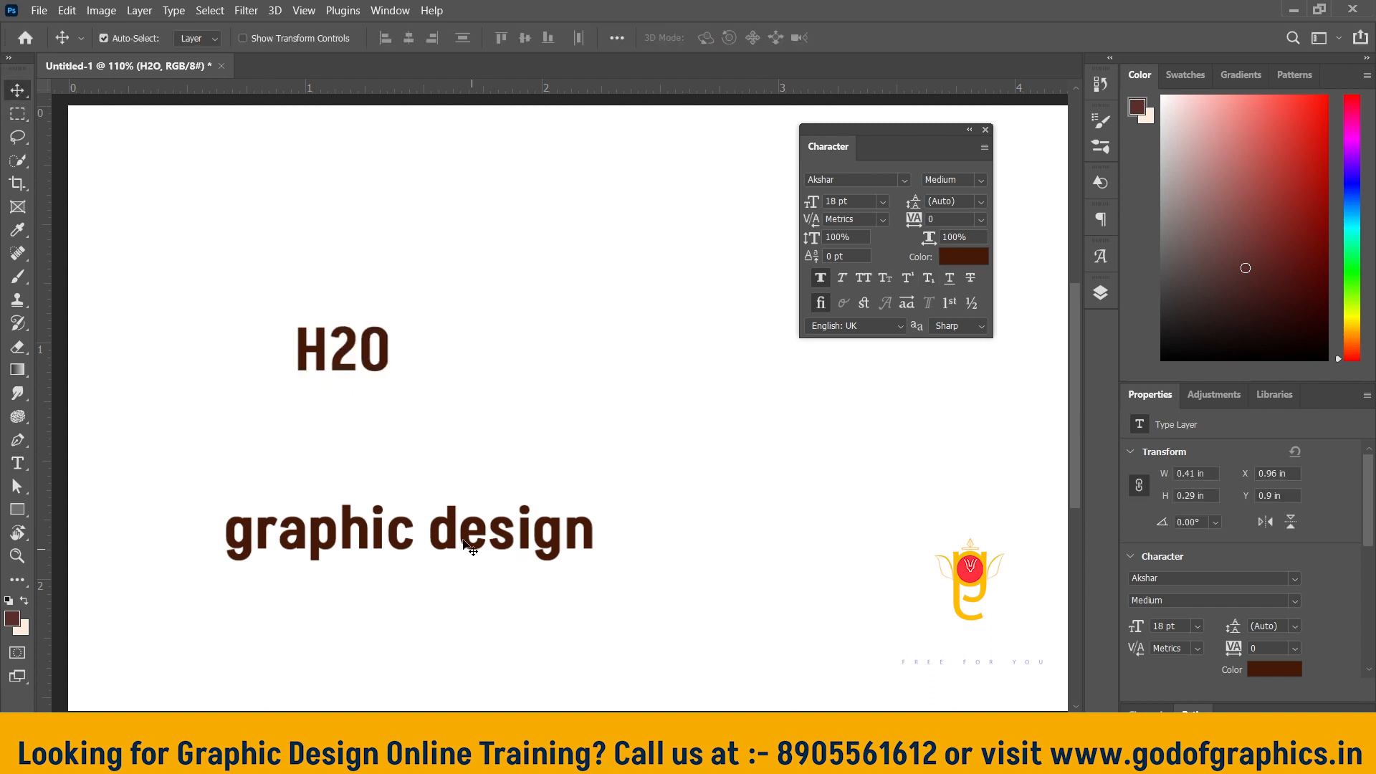
Move the "graphic design" text above H2O to about X 0.79 in, Y 0.46 in, and switch its underline on and off
left_click_drag(466, 532, 481, 465)
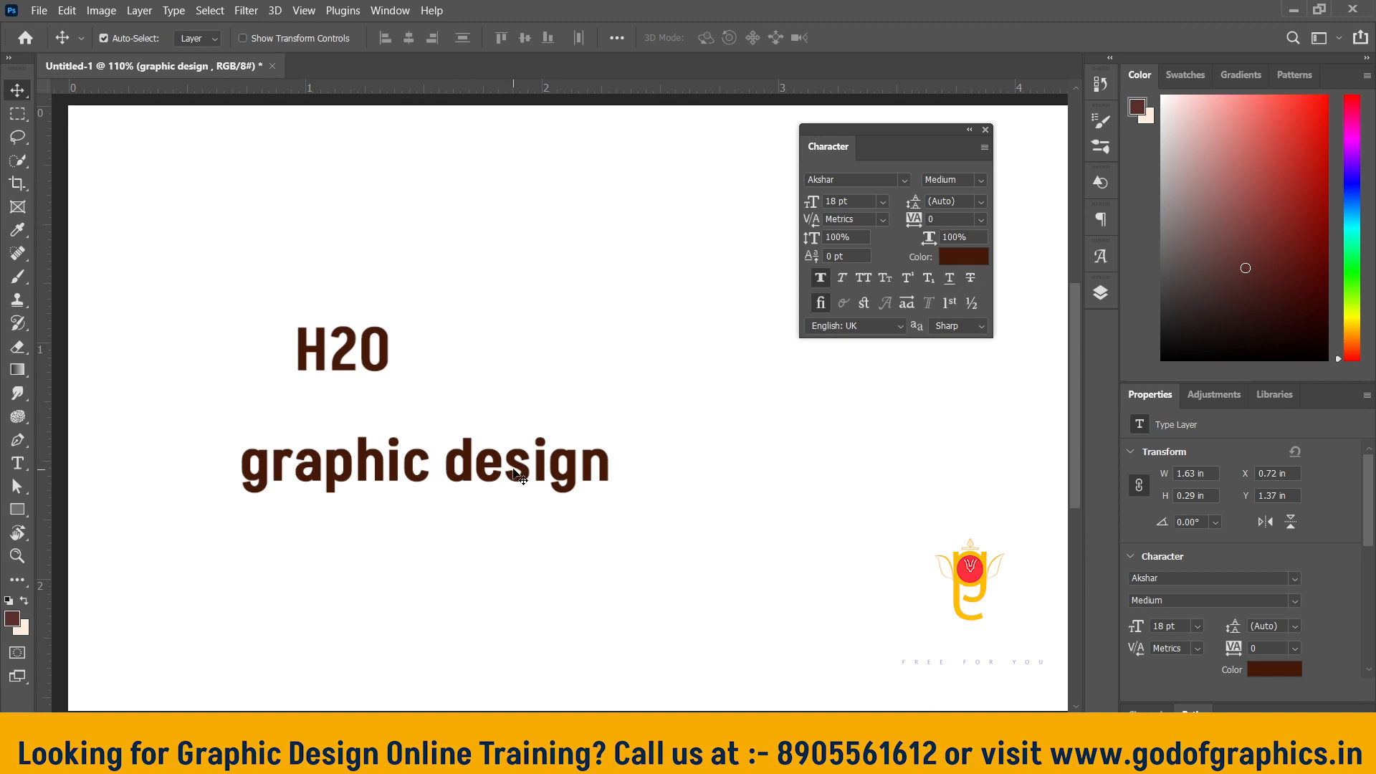
left_click_drag(557, 485, 574, 266)
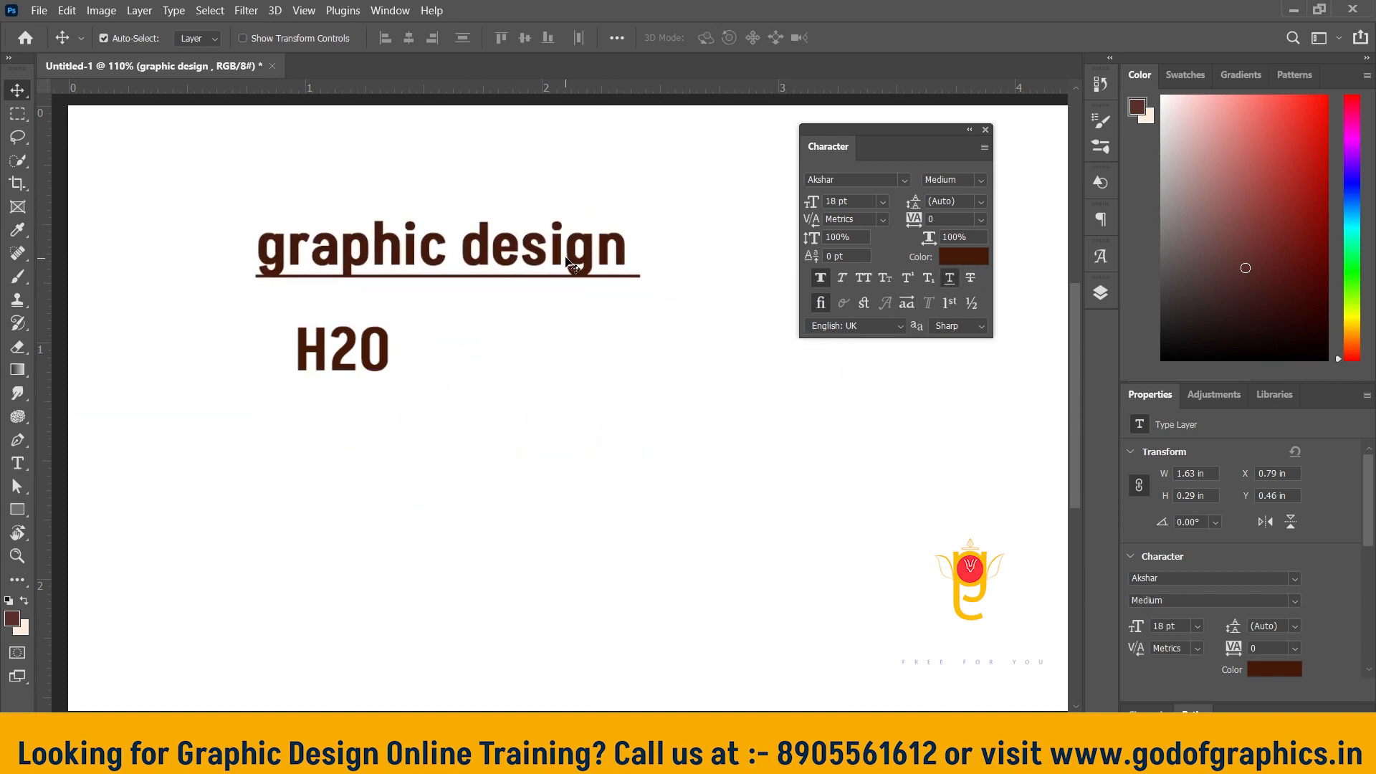
left_click(949, 277)
Move H2O to about X 0.68 in, Y 1.3 in, and remove Faux Bold from both texts
left_click_drag(374, 386, 306, 481)
left_click(822, 279)
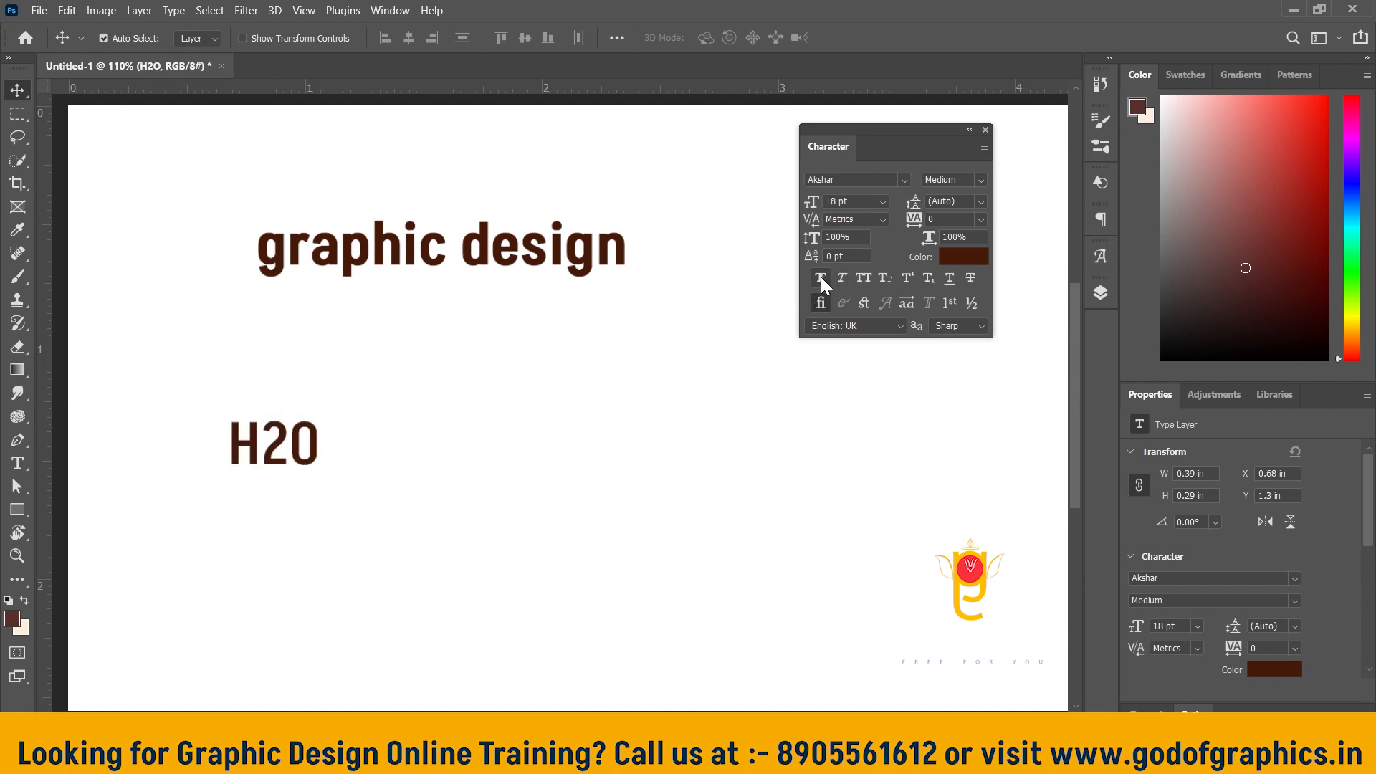
left_click(540, 256)
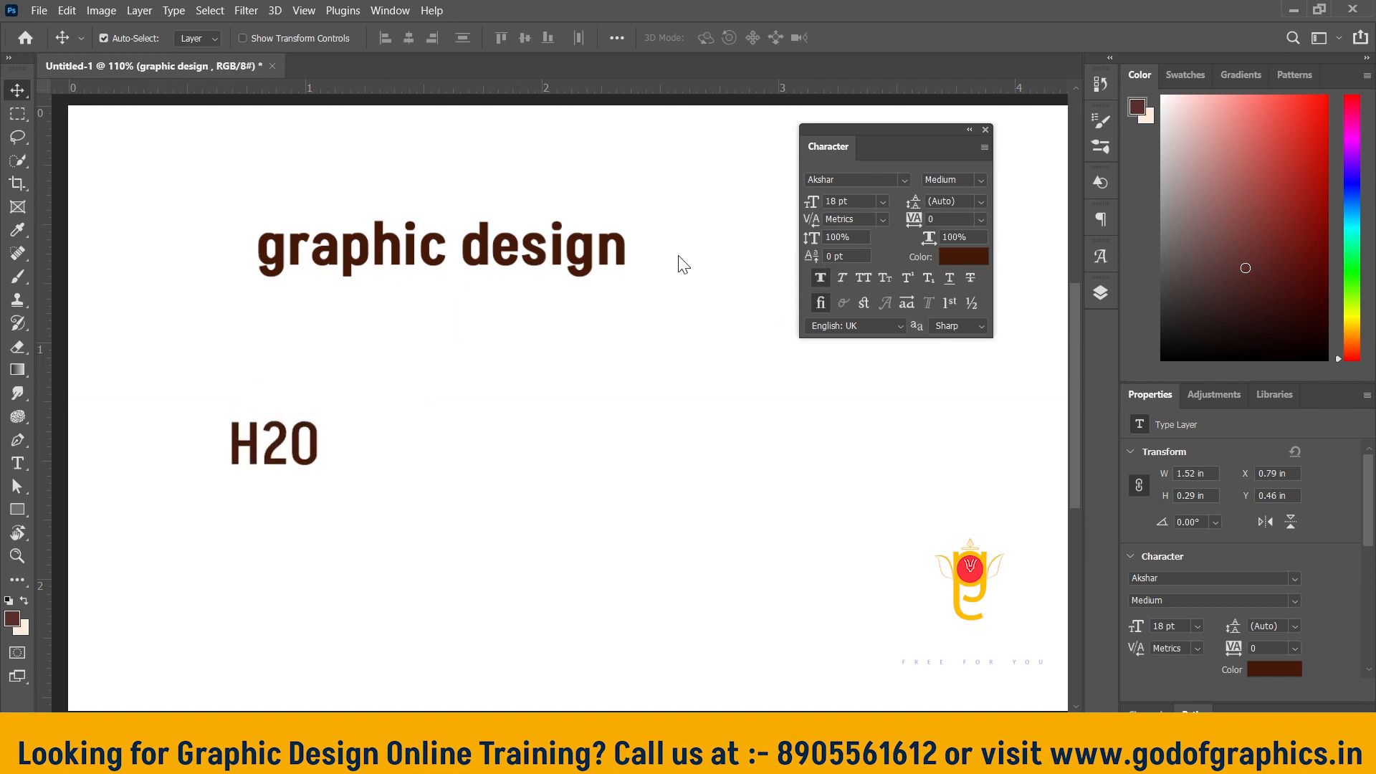
left_click(822, 279)
Move both texts toward the canvas's right half, with H2O at about X 2.08 in, Y 0.85 in, directly above "graphic design"
left_click_drag(566, 257, 687, 422)
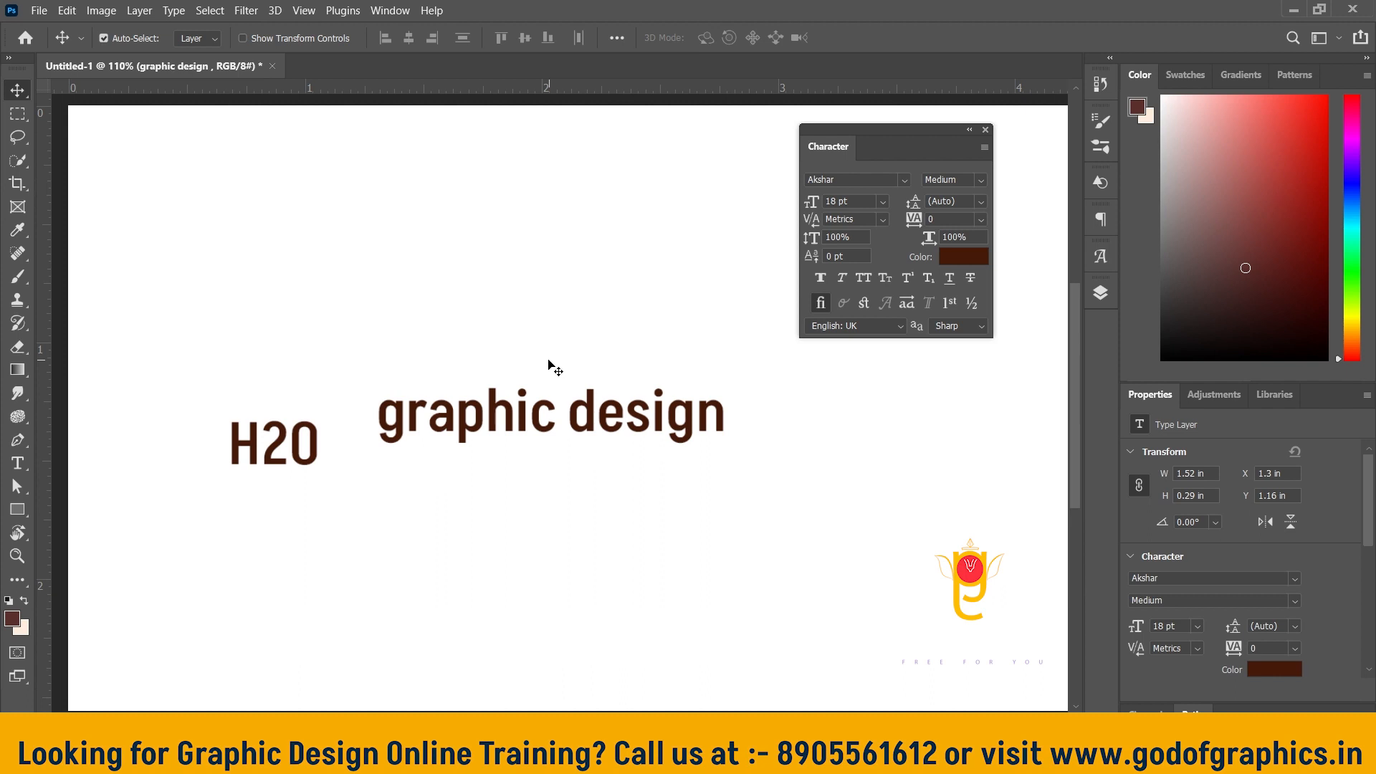
left_click_drag(301, 446, 604, 316)
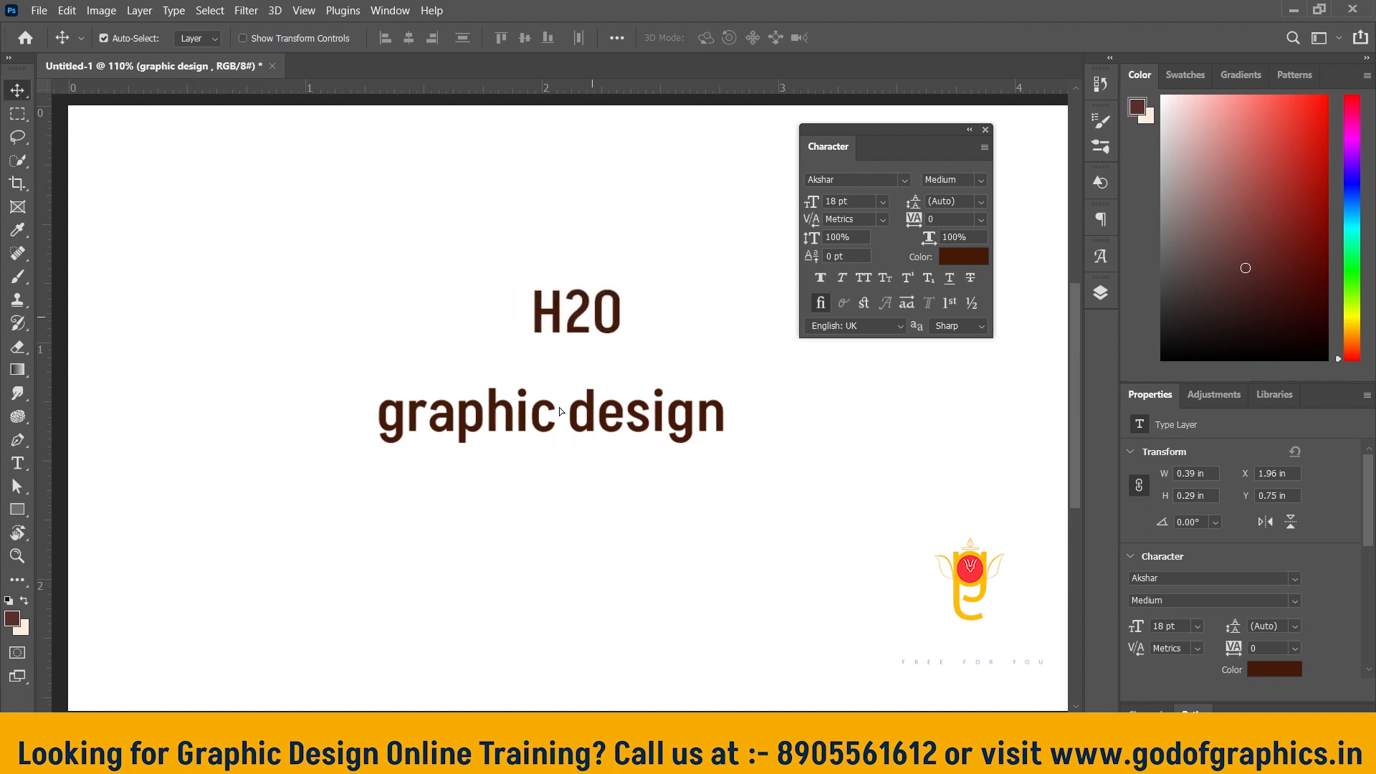
left_click_drag(654, 428, 750, 420)
left_click_drag(611, 315, 641, 339)
Add the vertical text "graphic" near the canvas's left side, at about X 0.61 in, Y 0.38 in, using the Vertical Type tool
left_click(16, 460)
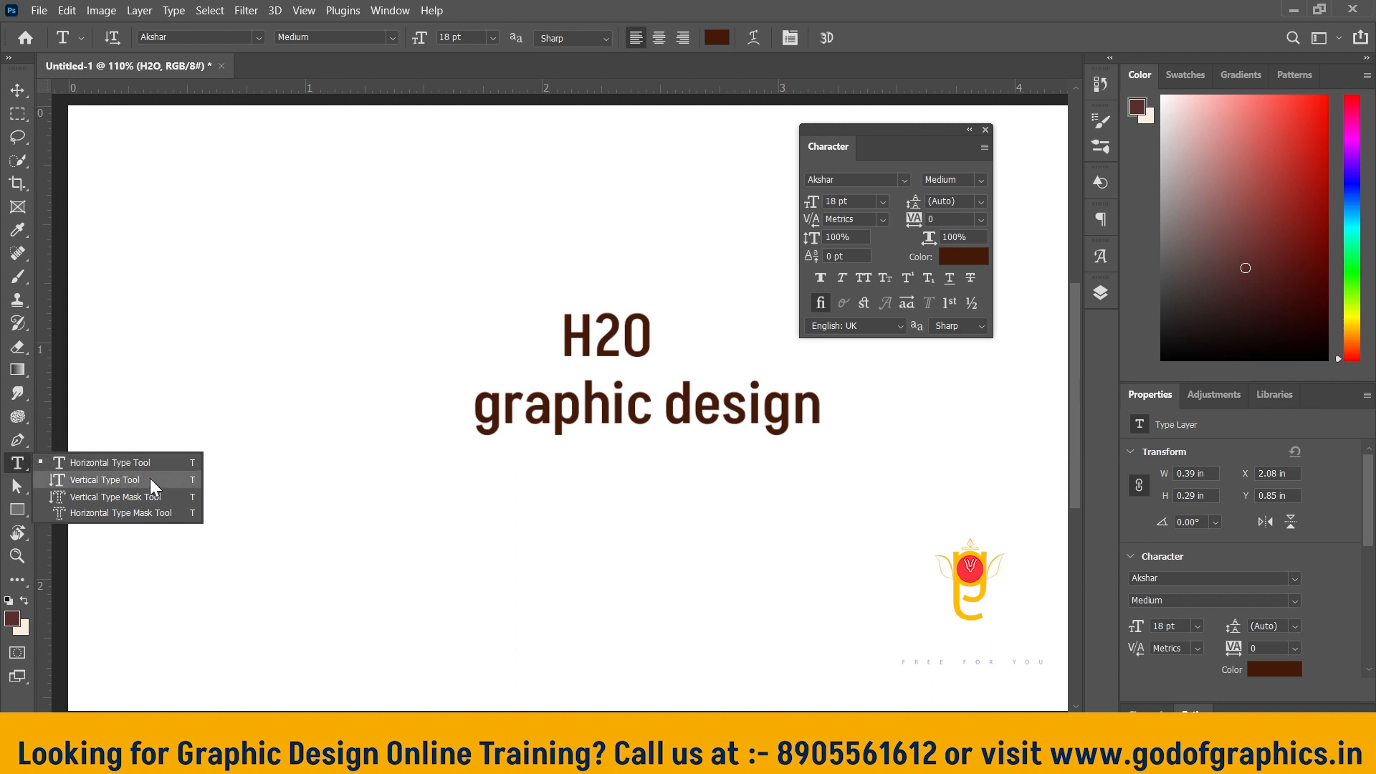
left_click(107, 479)
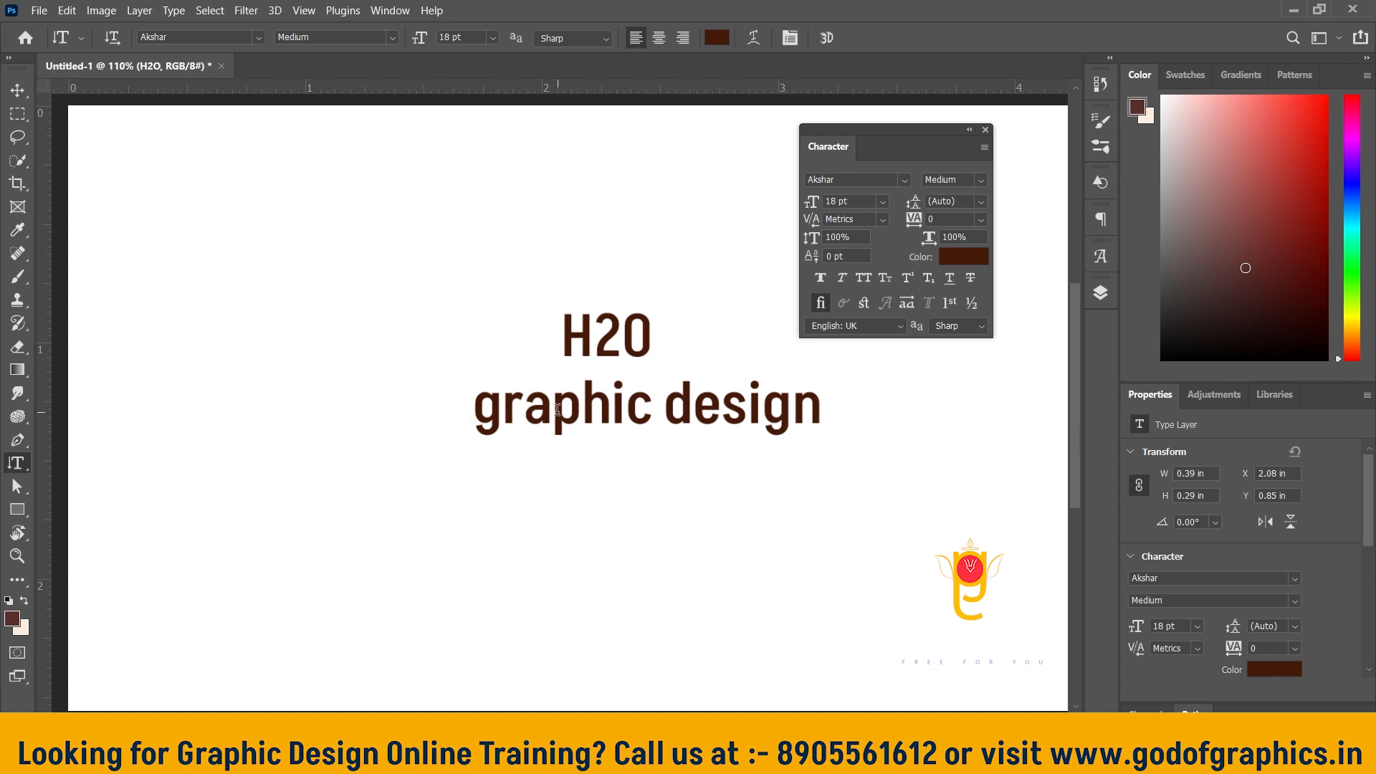
left_click(242, 196)
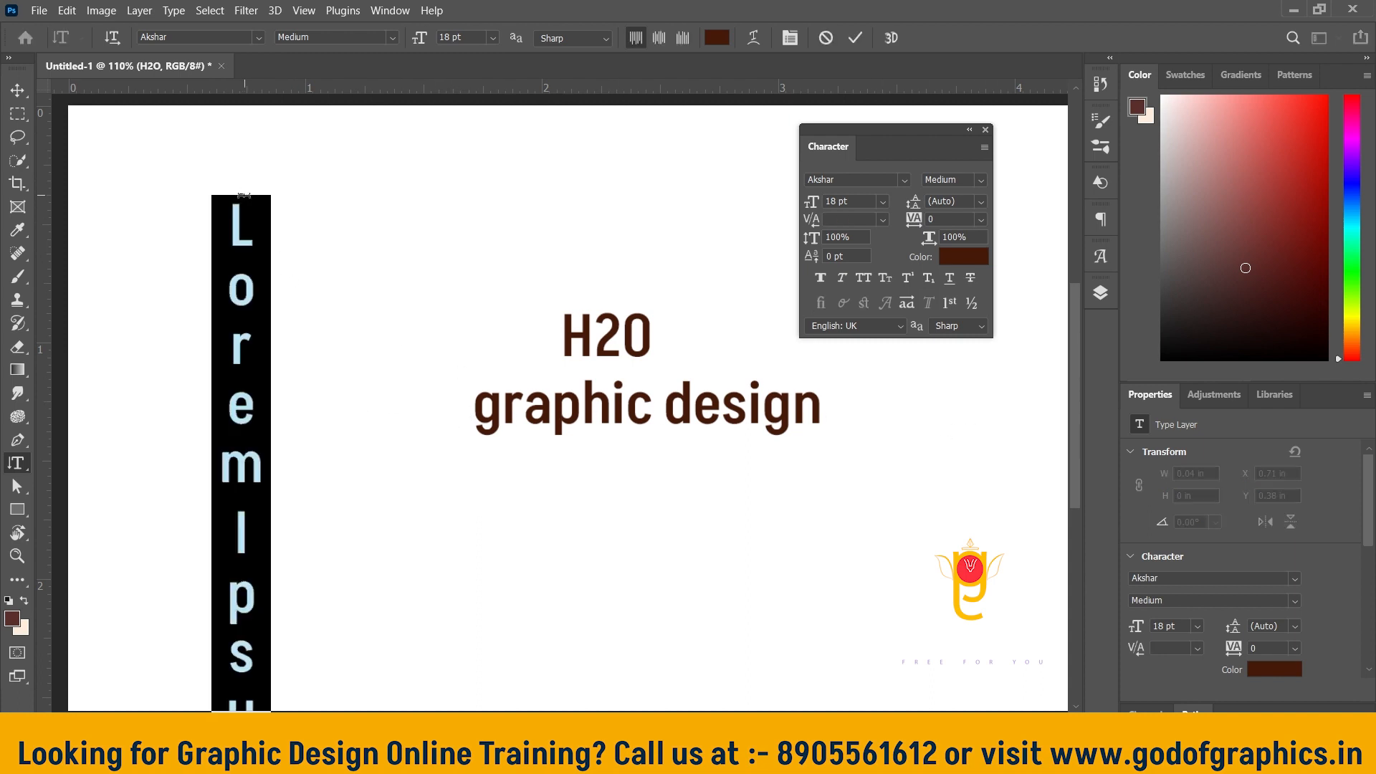
key("BackSpace")
type("graphic")
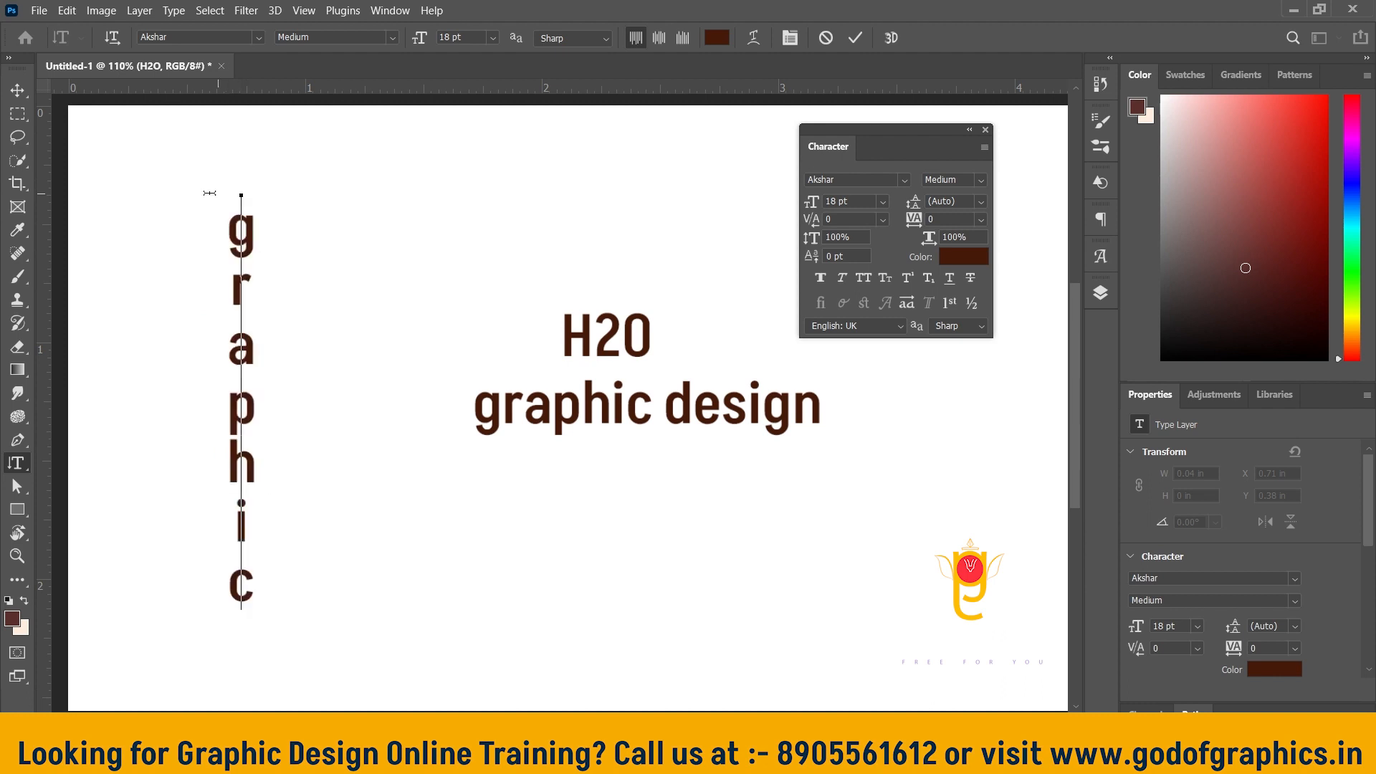
left_click(18, 93)
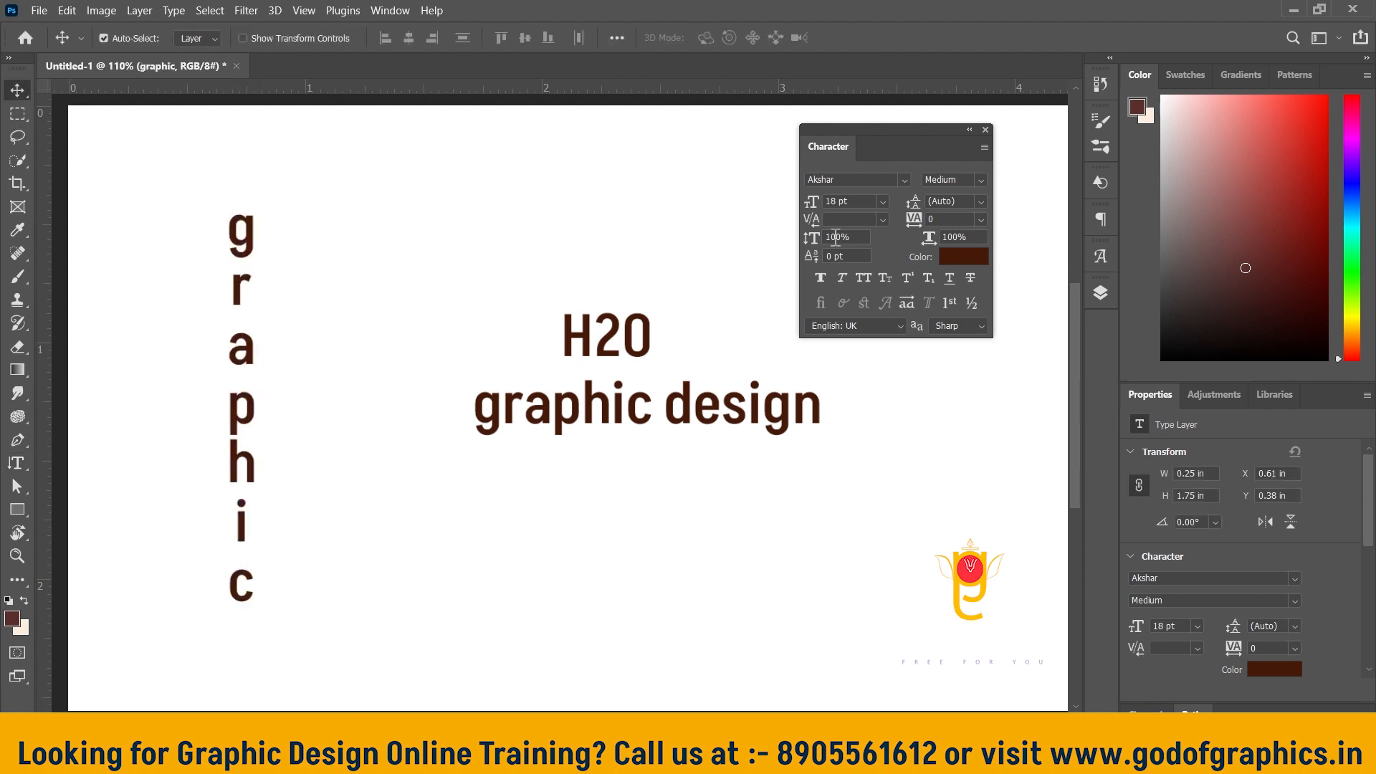
Apply All Caps to the vertical "graphic" text and move it to about X 0.71 in, Y 0.36 in
left_click(863, 278)
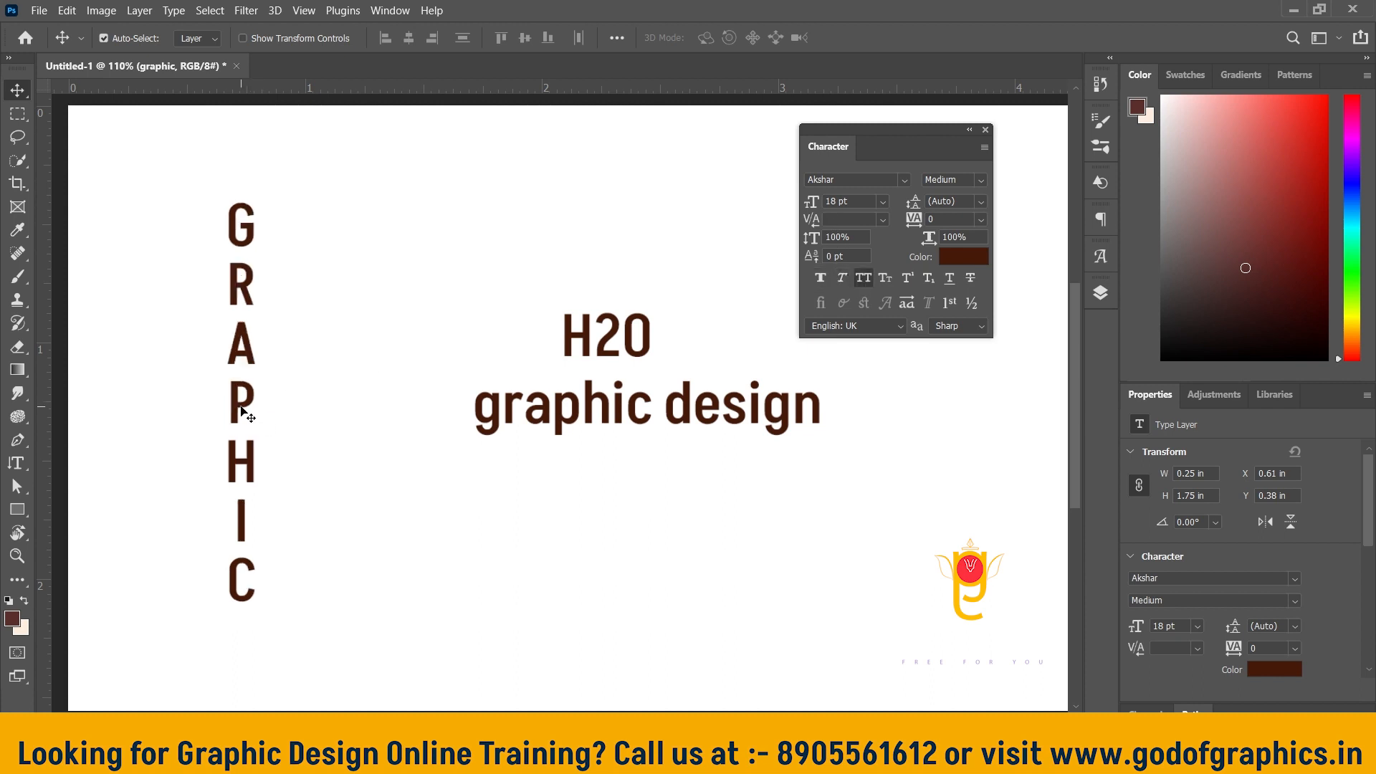
mouse_move(244, 394)
left_mouse_down()
mouse_move(308, 376)
mouse_move(265, 399)
left_mouse_up()
left_click_drag(16, 463, 122, 485)
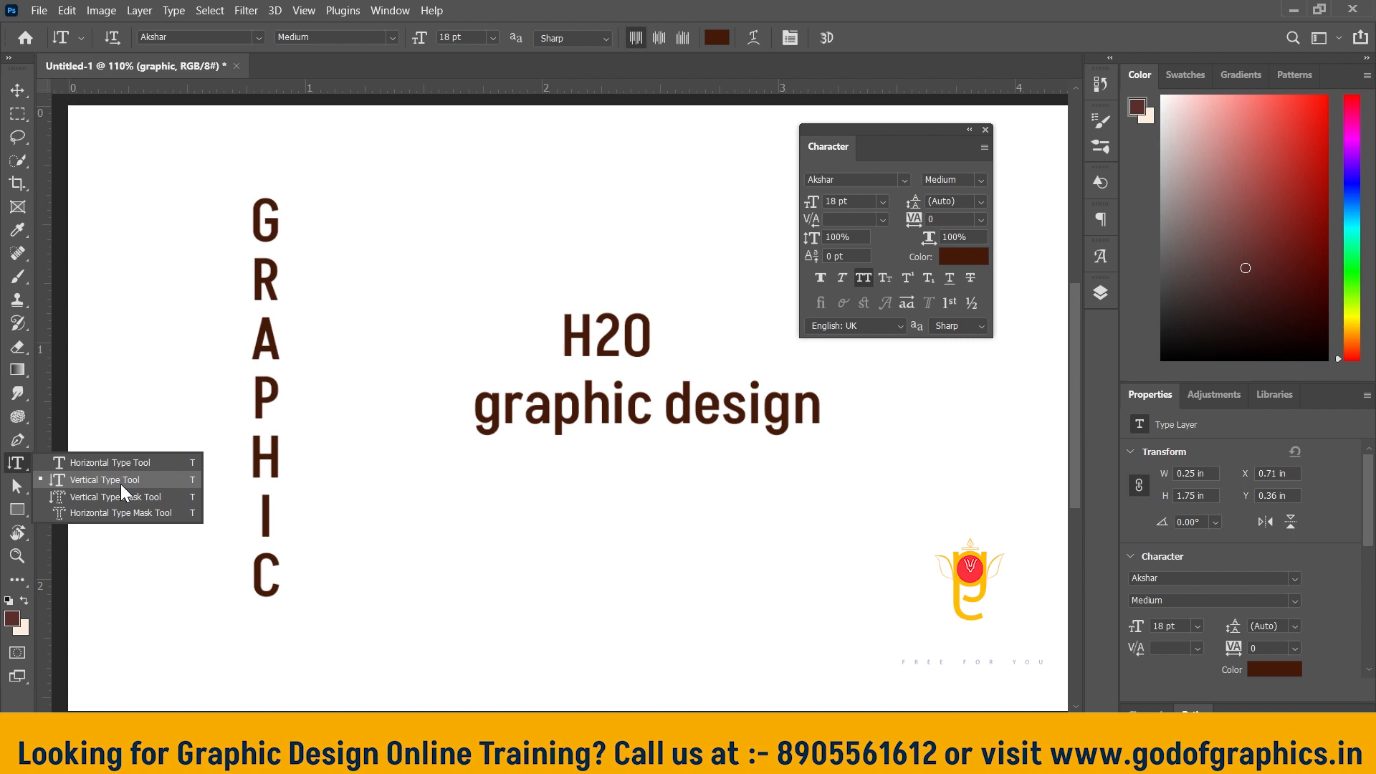
Delete the vertical "graphic" text and move H2O to about X 1.31 in, Y 1.15 in, directly before "graphic design"
left_click(18, 91)
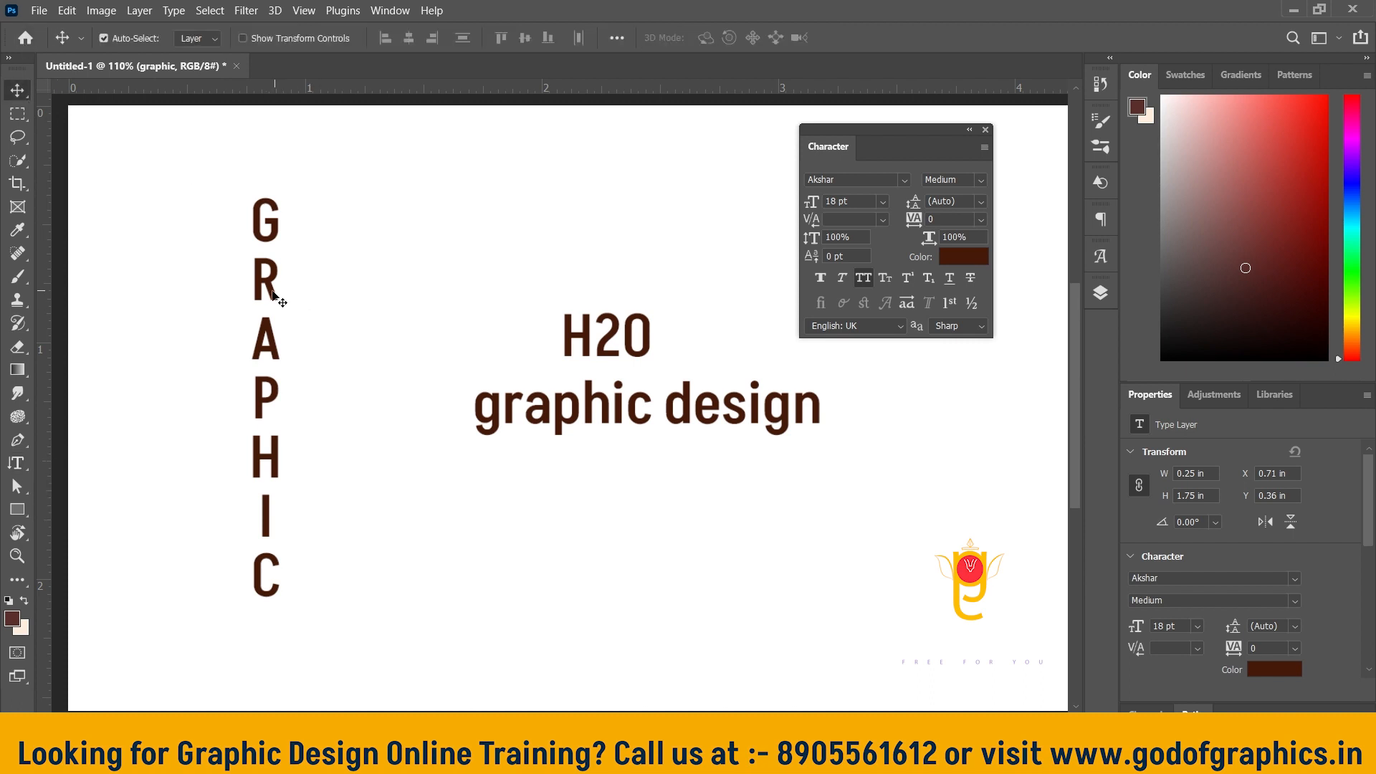
key("Delete")
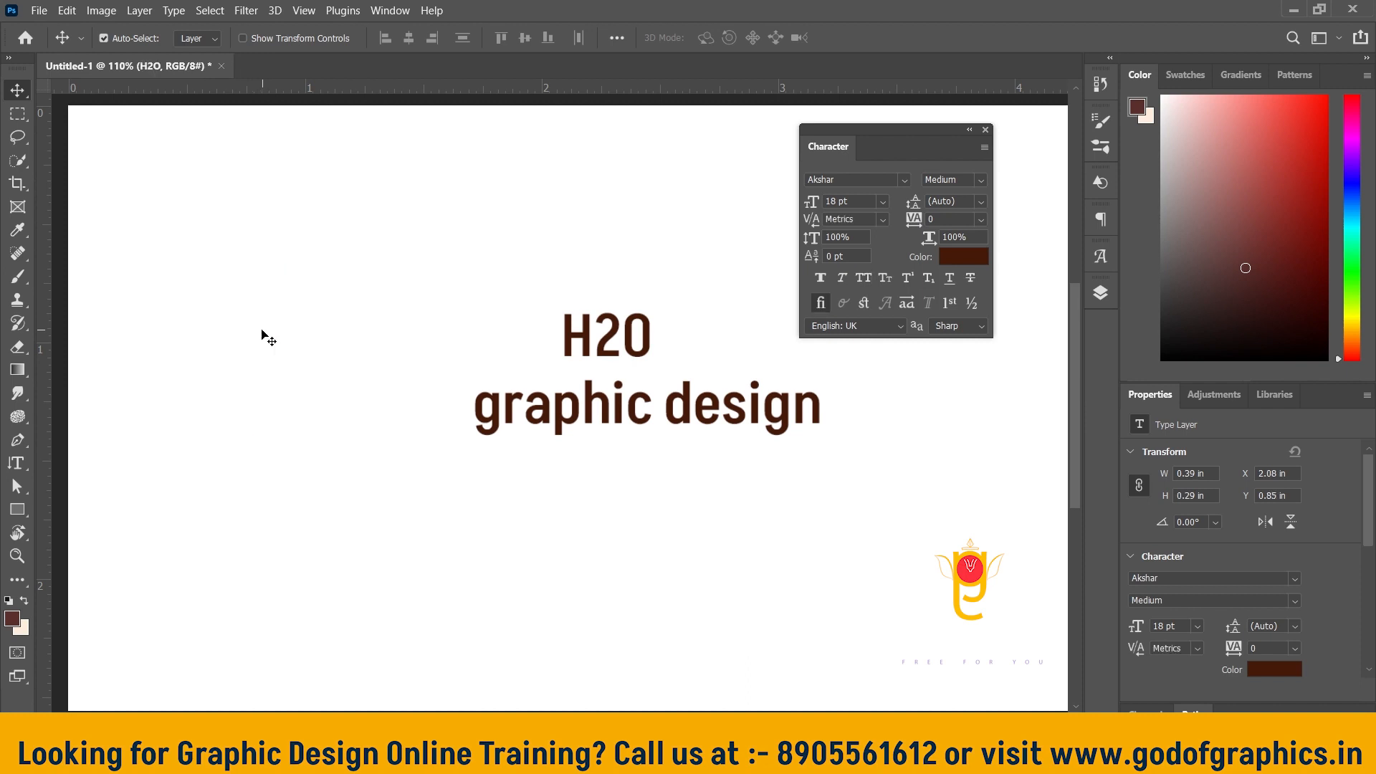
left_click_drag(617, 333, 428, 405)
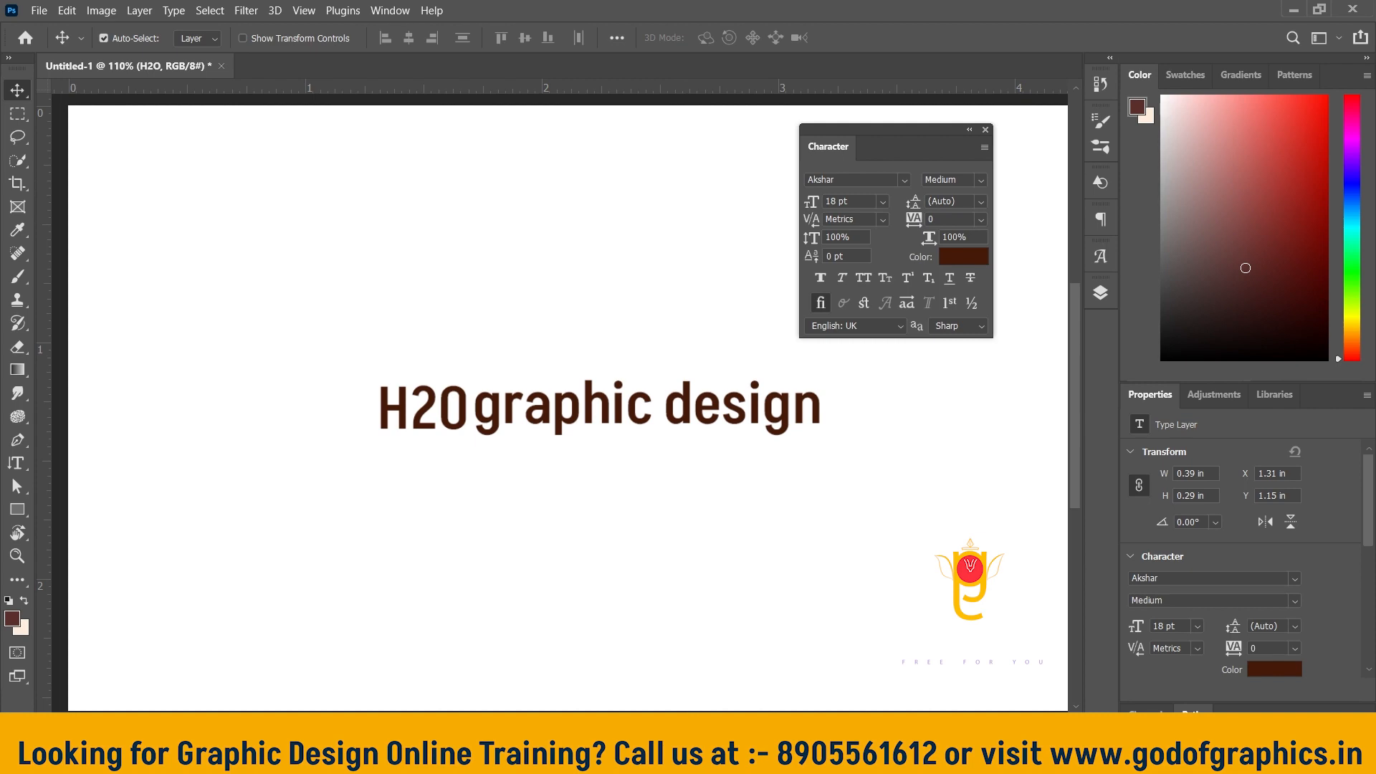
Switch to Chrome and search Google Images for "typography" in a new tab
mouse_move(746, 760)
left_click(708, 659)
left_click(430, 20)
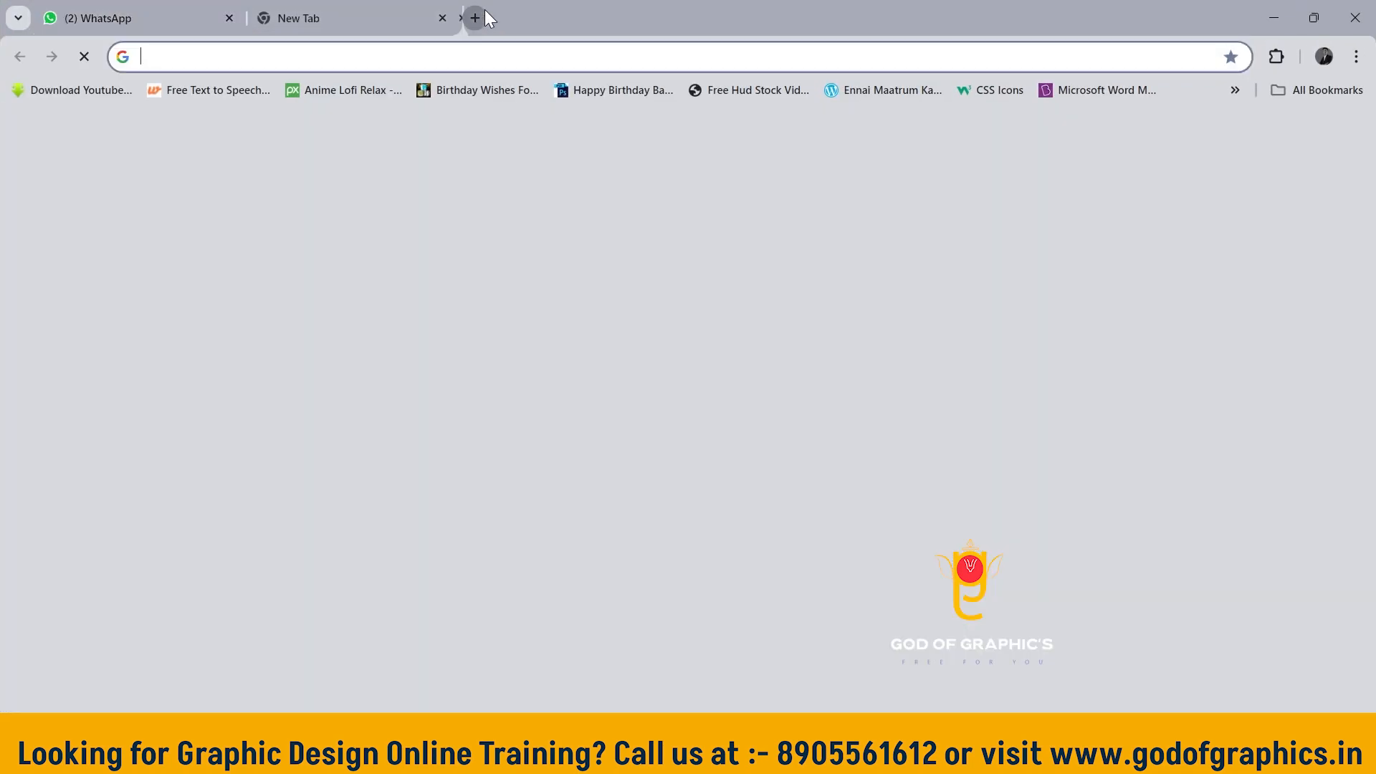
left_click(483, 15)
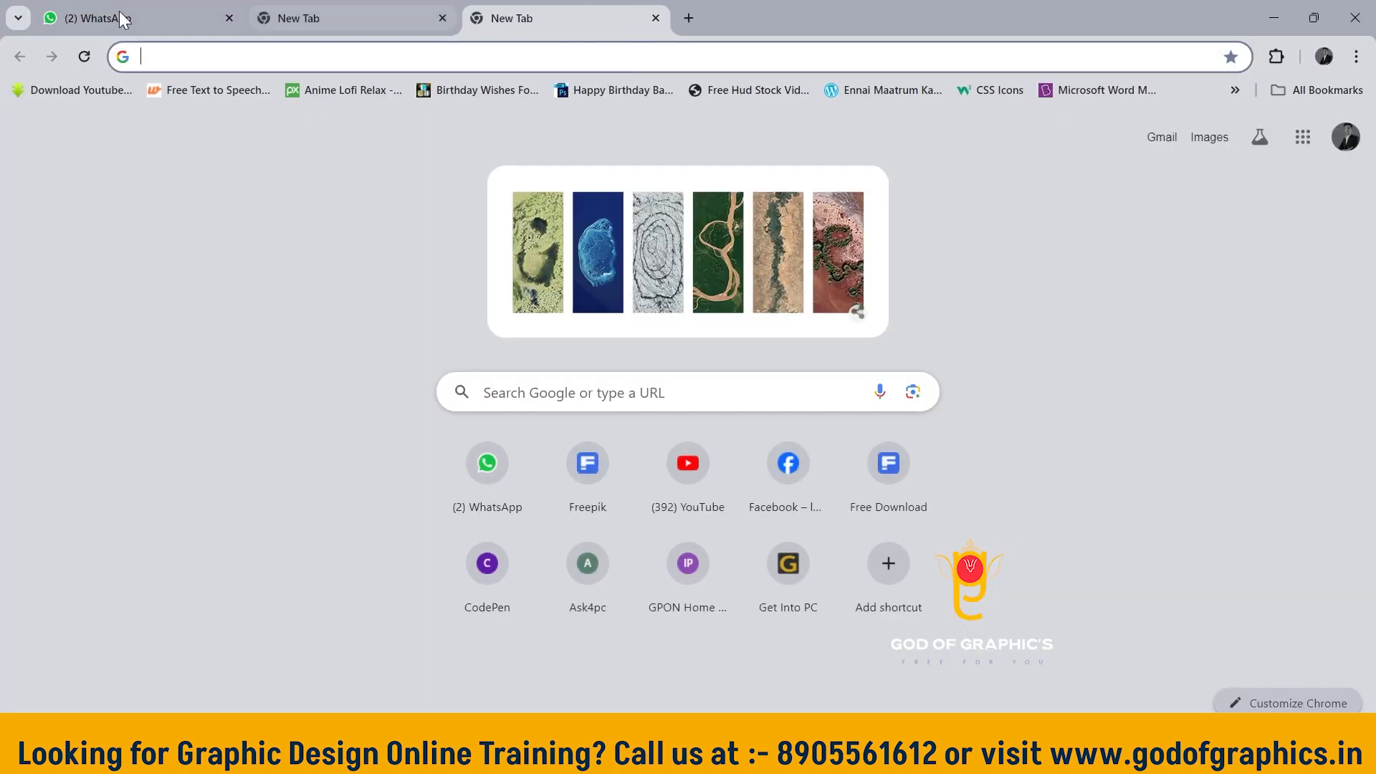
left_click(440, 63)
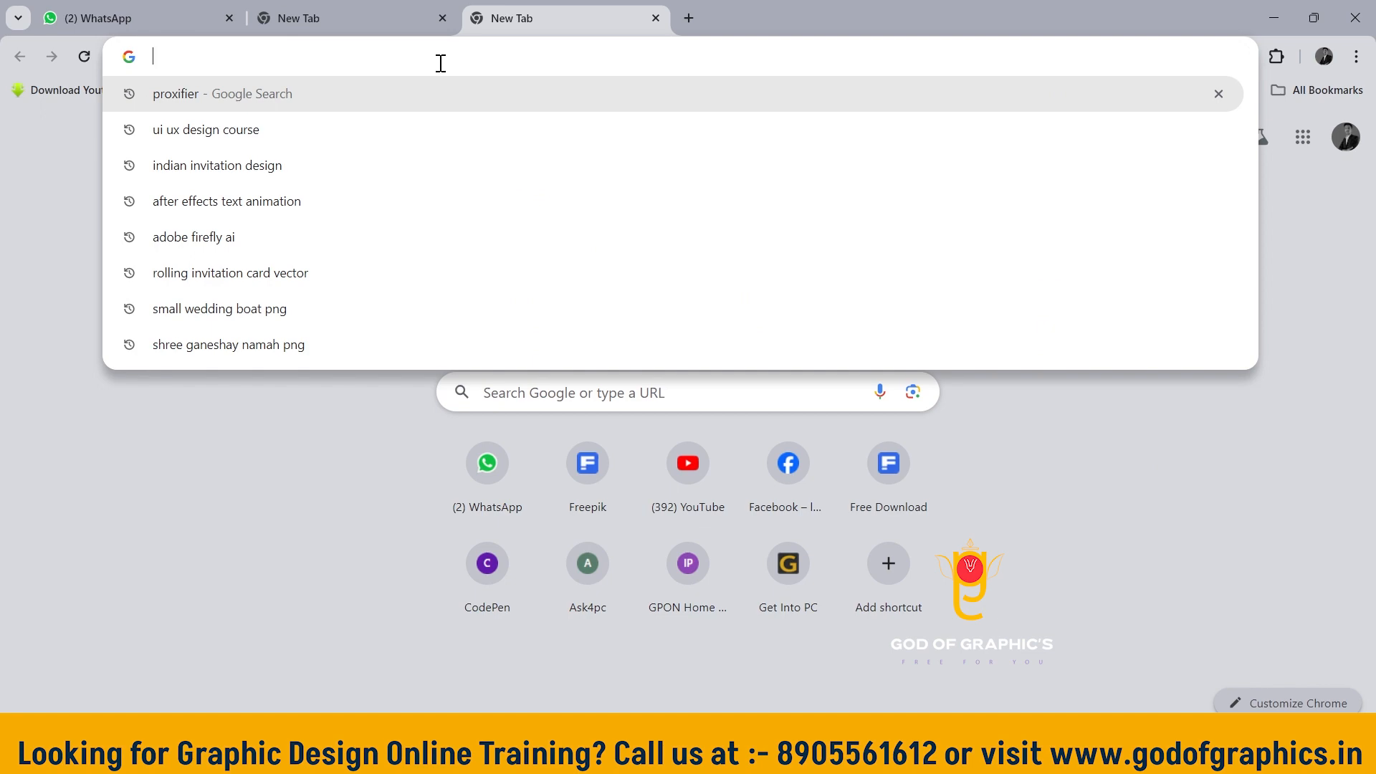
type("typograp")
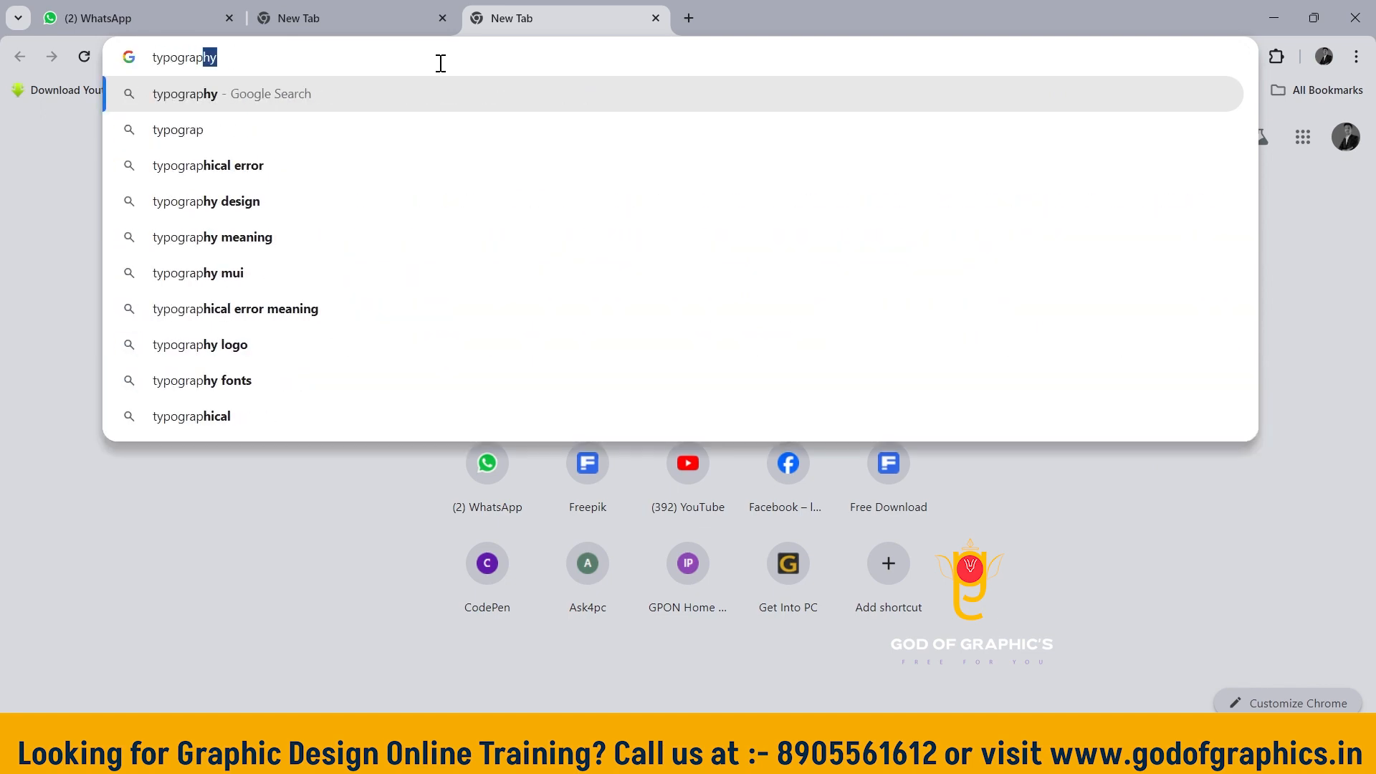
type("hy")
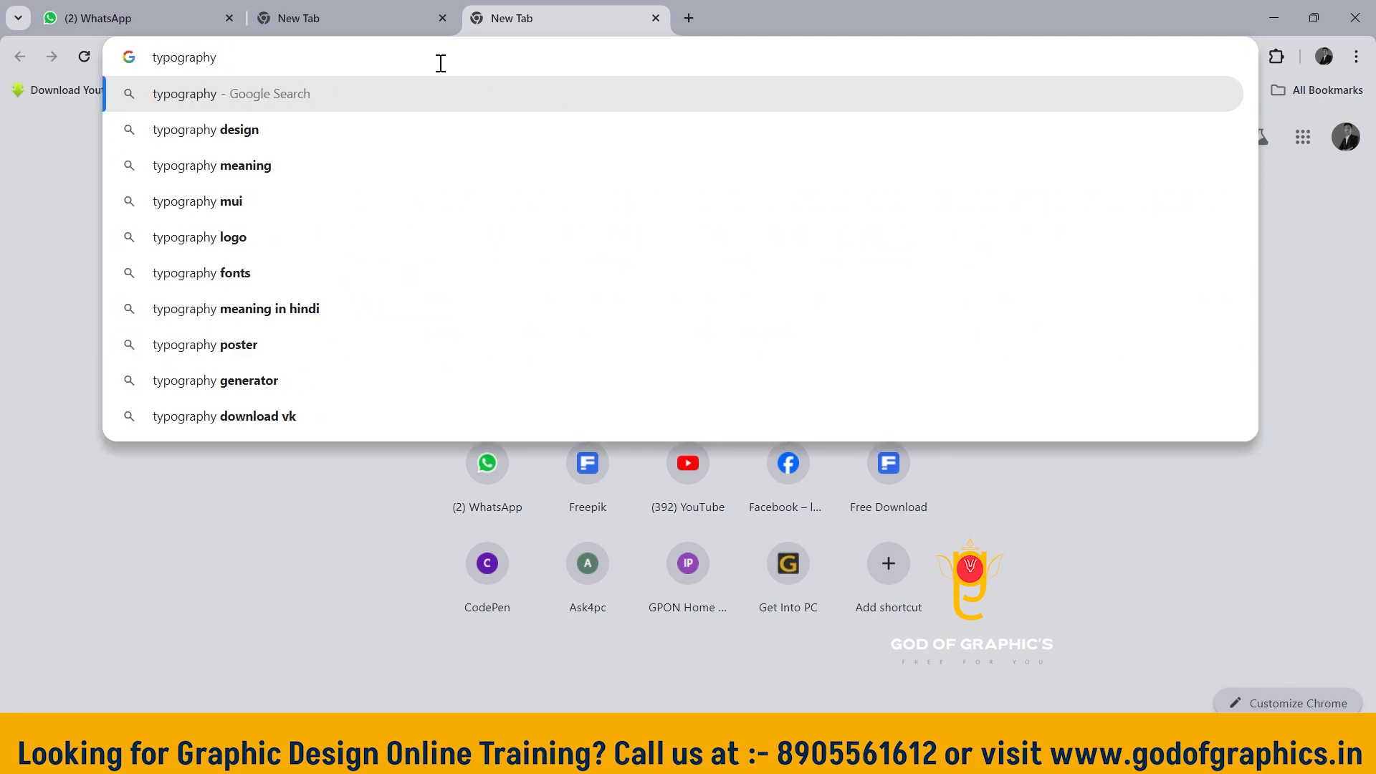
key("Return")
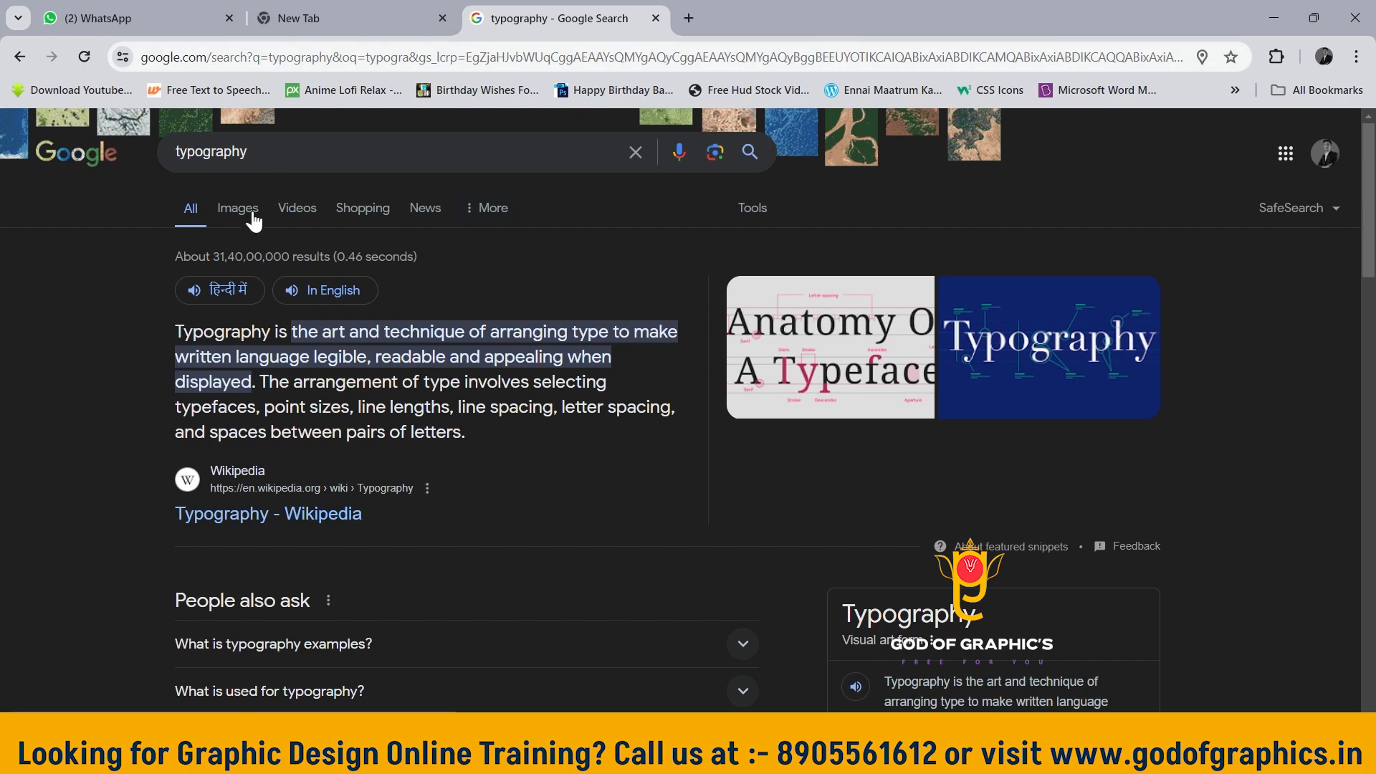
left_click(243, 208)
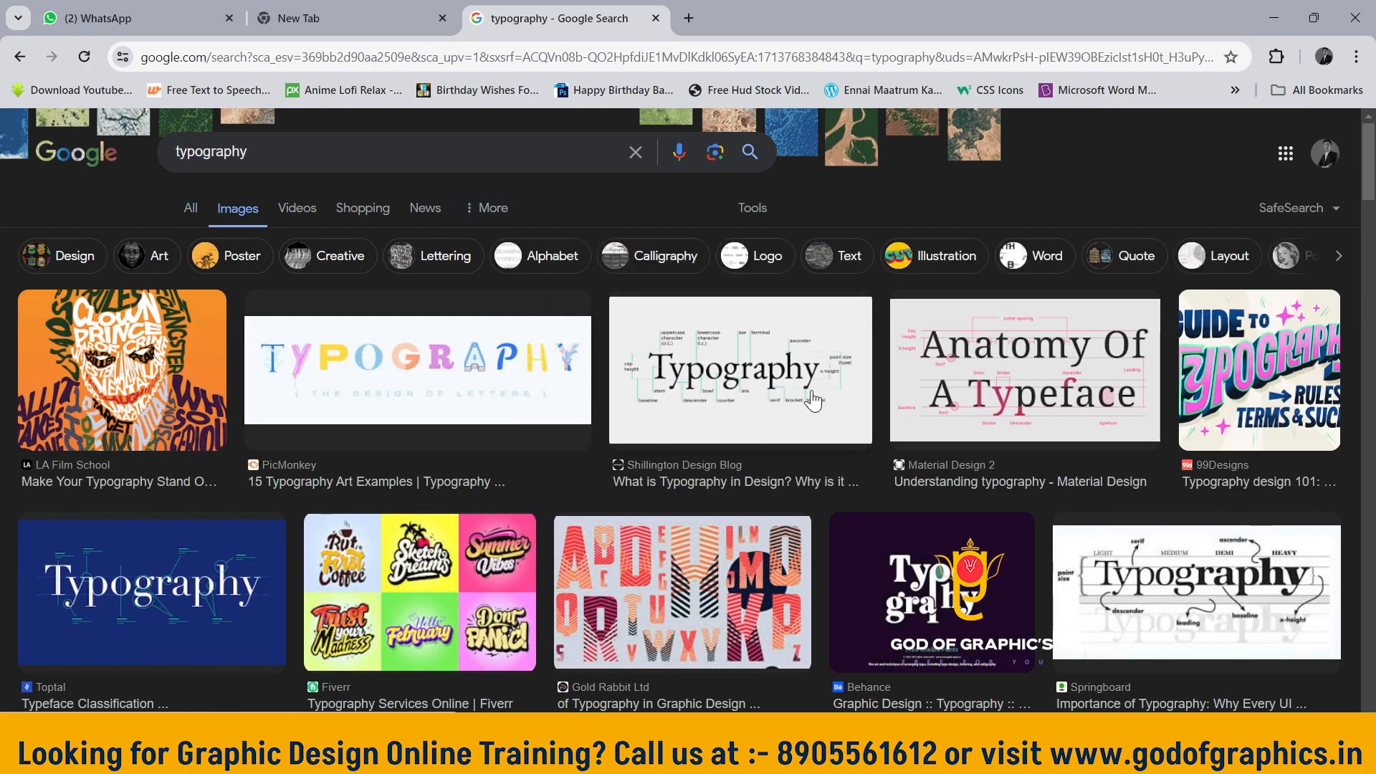
Preview the Shillington Design Blog, 99Designs and Fiverr typography image results
left_click(789, 373)
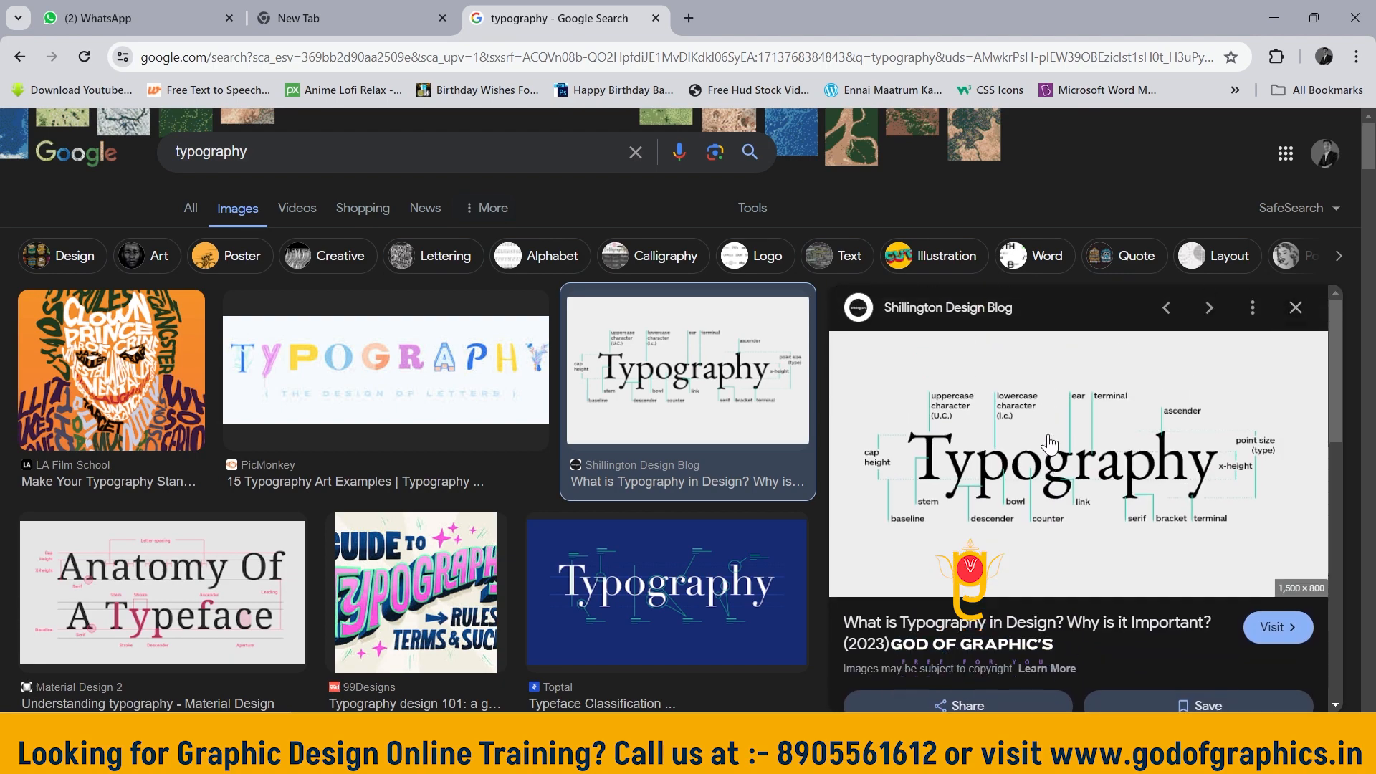
scroll(300, 548, "down", 2)
scroll(300, 548, "down", 2)
left_click(385, 320)
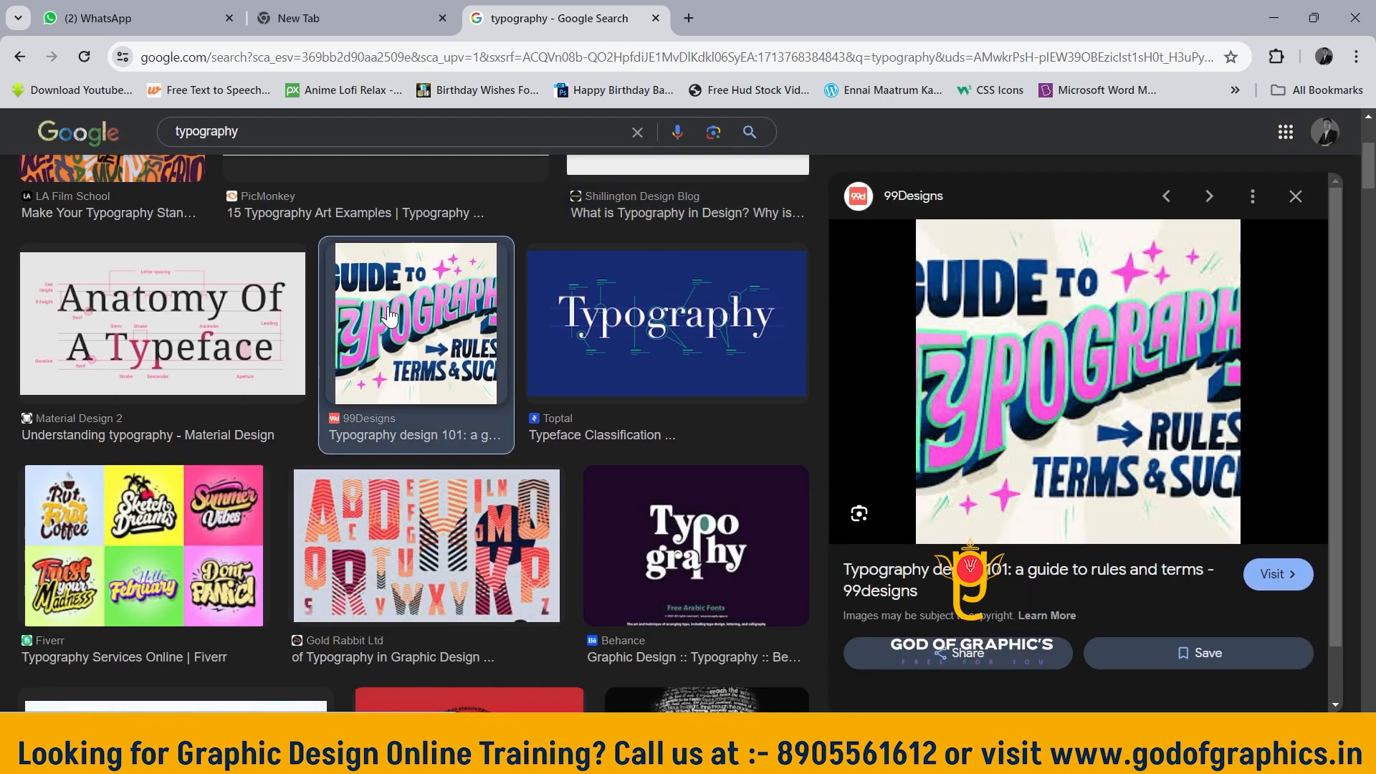
scroll(632, 413, "down", 2)
left_click(161, 395)
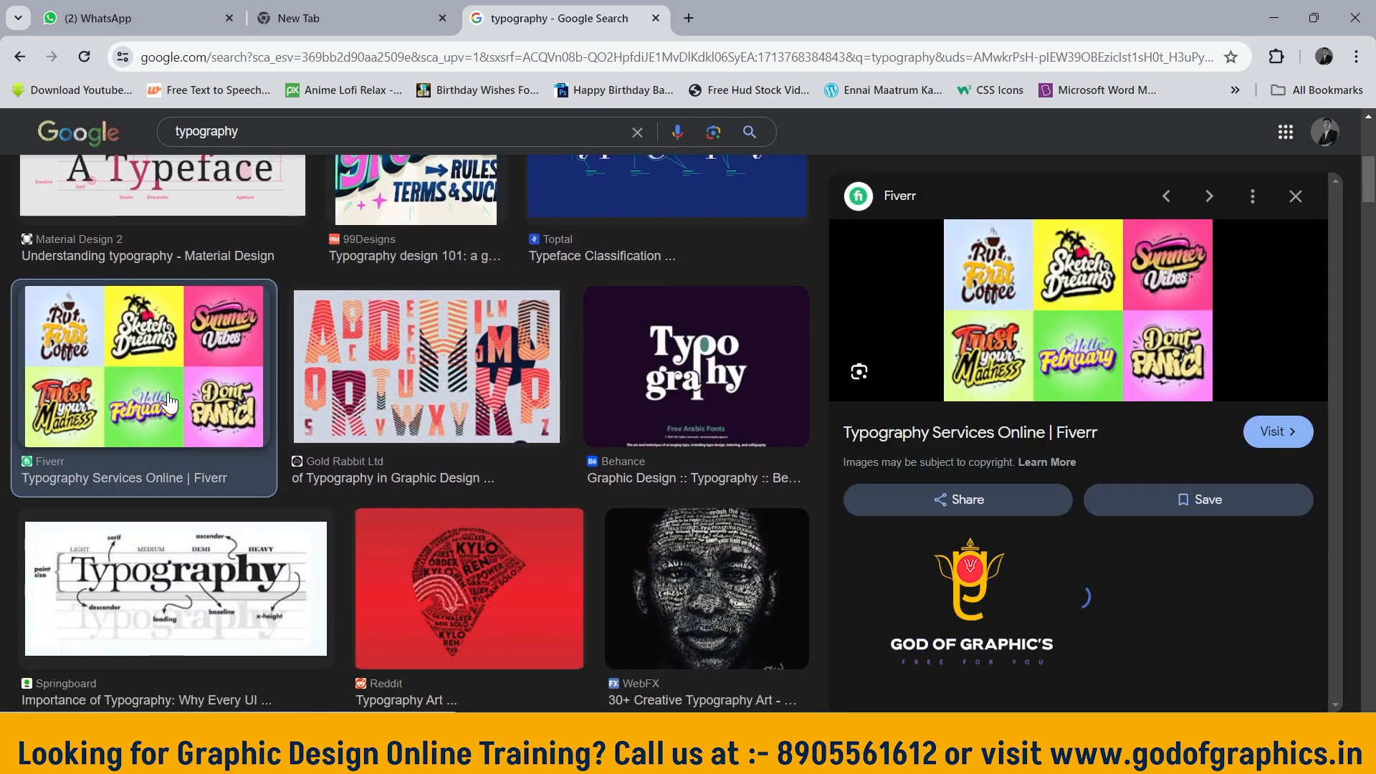
scroll(277, 500, "down", 3)
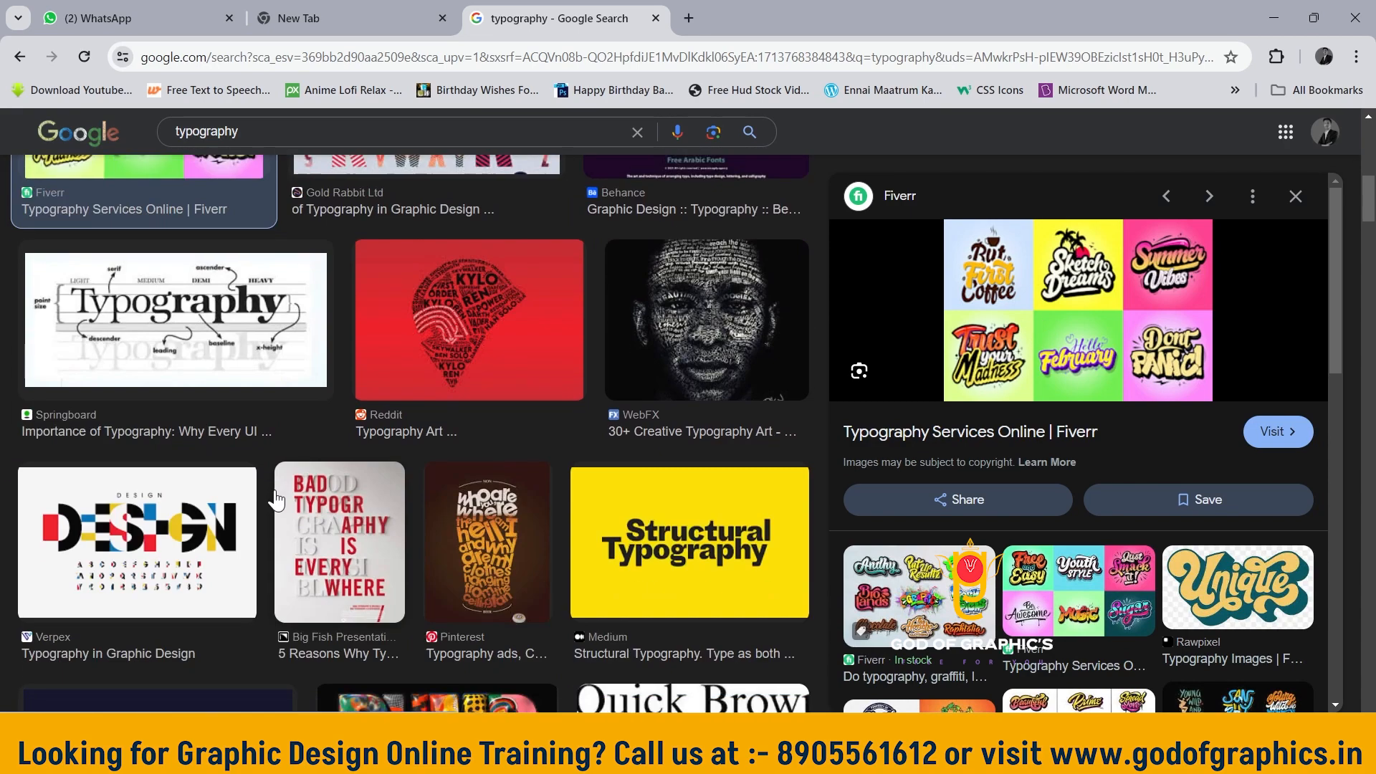
Preview the typography art examples: the word-built face, the red Kylo Ren design, the beer glass ad and the "Pump up the" lettering
left_click(663, 331)
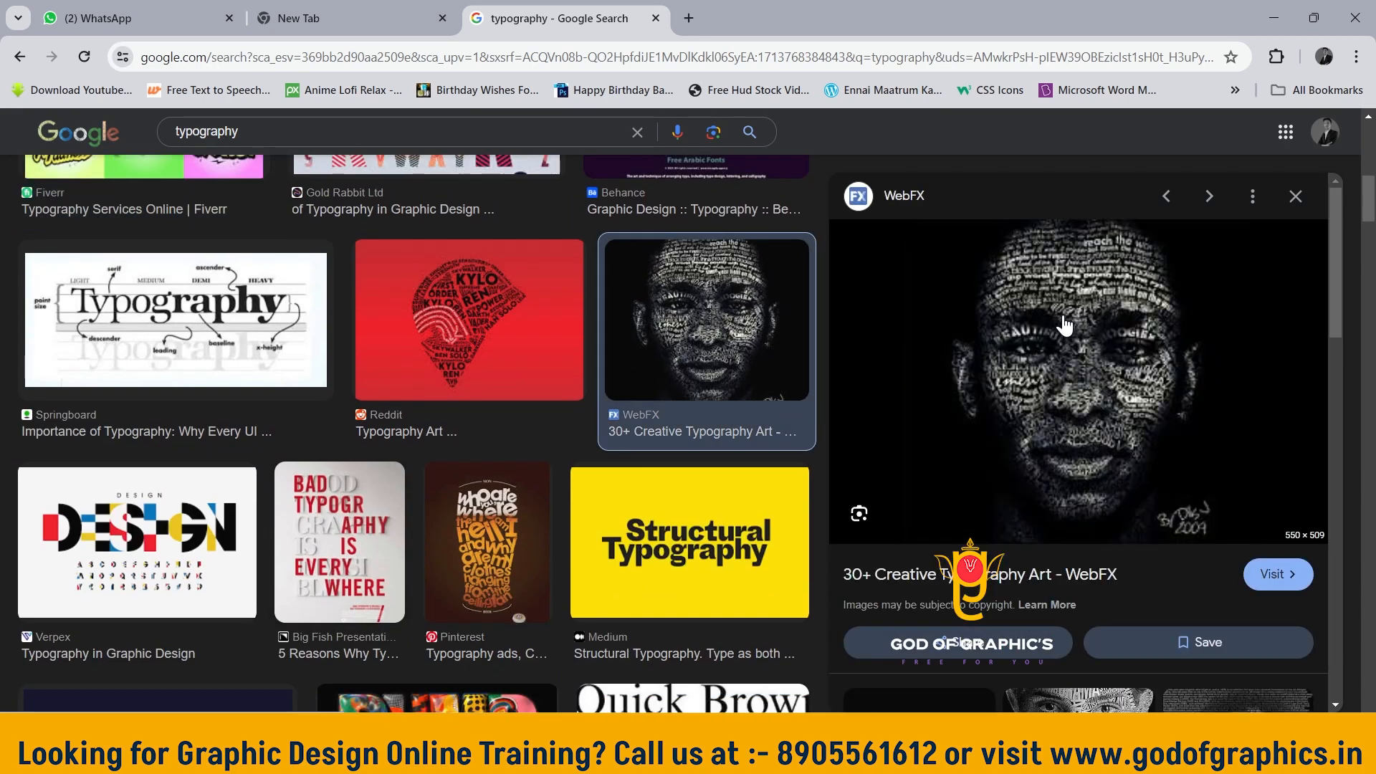
left_click(501, 266)
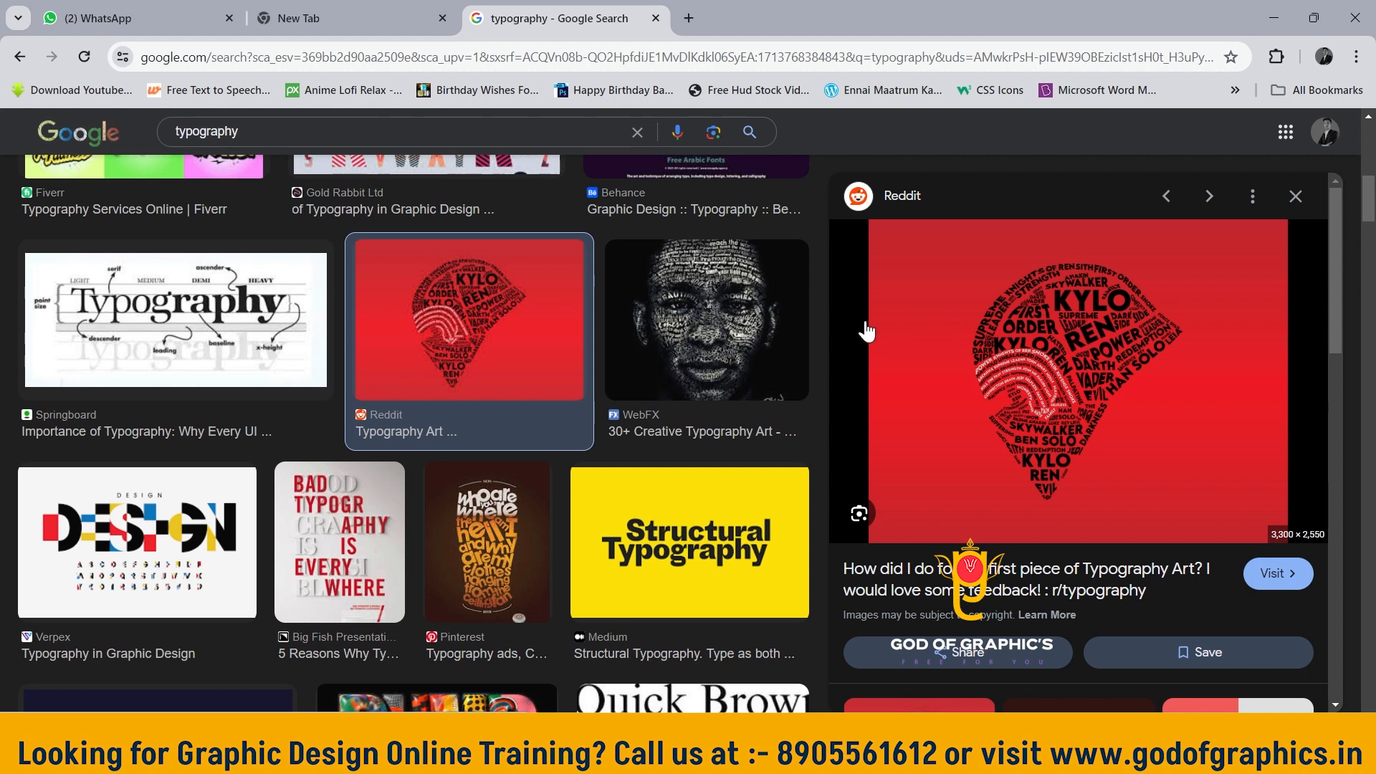
left_click(558, 513)
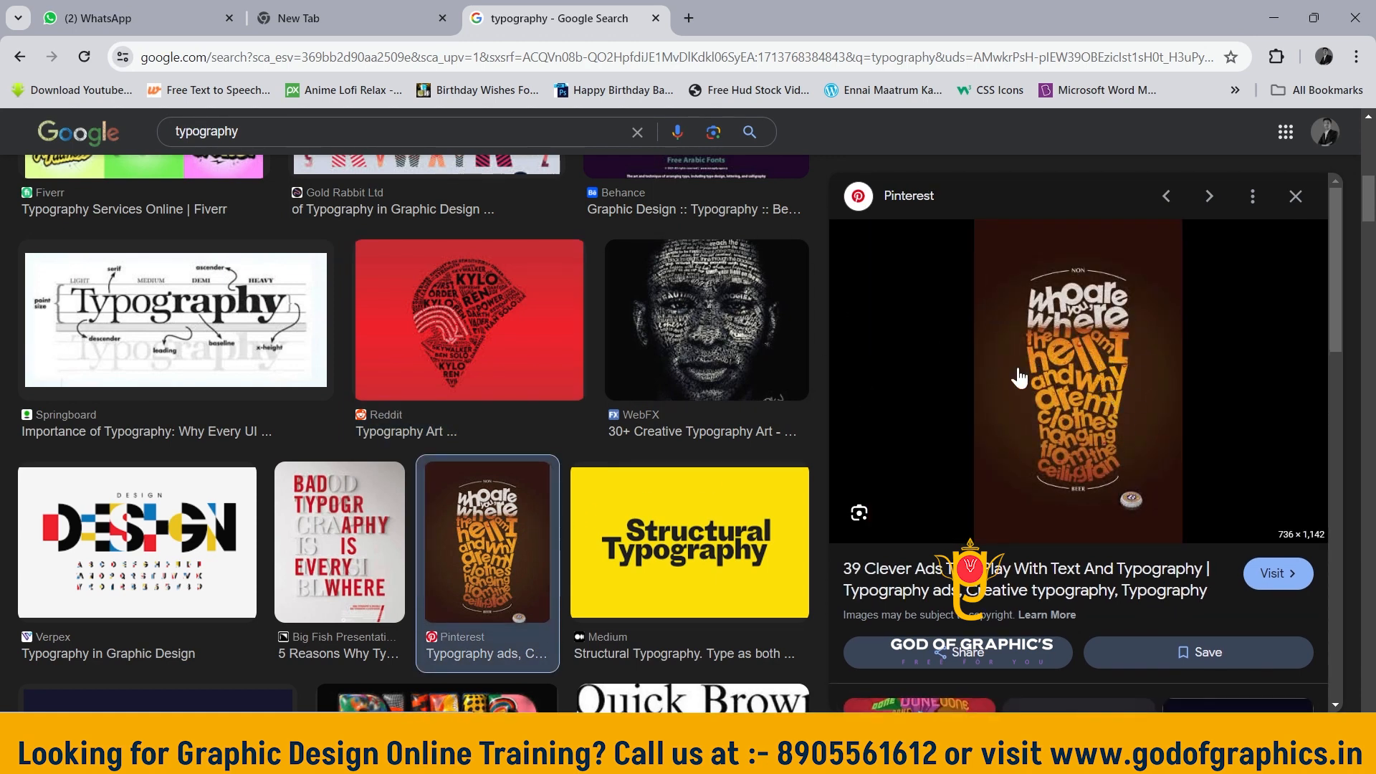
scroll(470, 494, "down", 3)
scroll(470, 495, "down", 2)
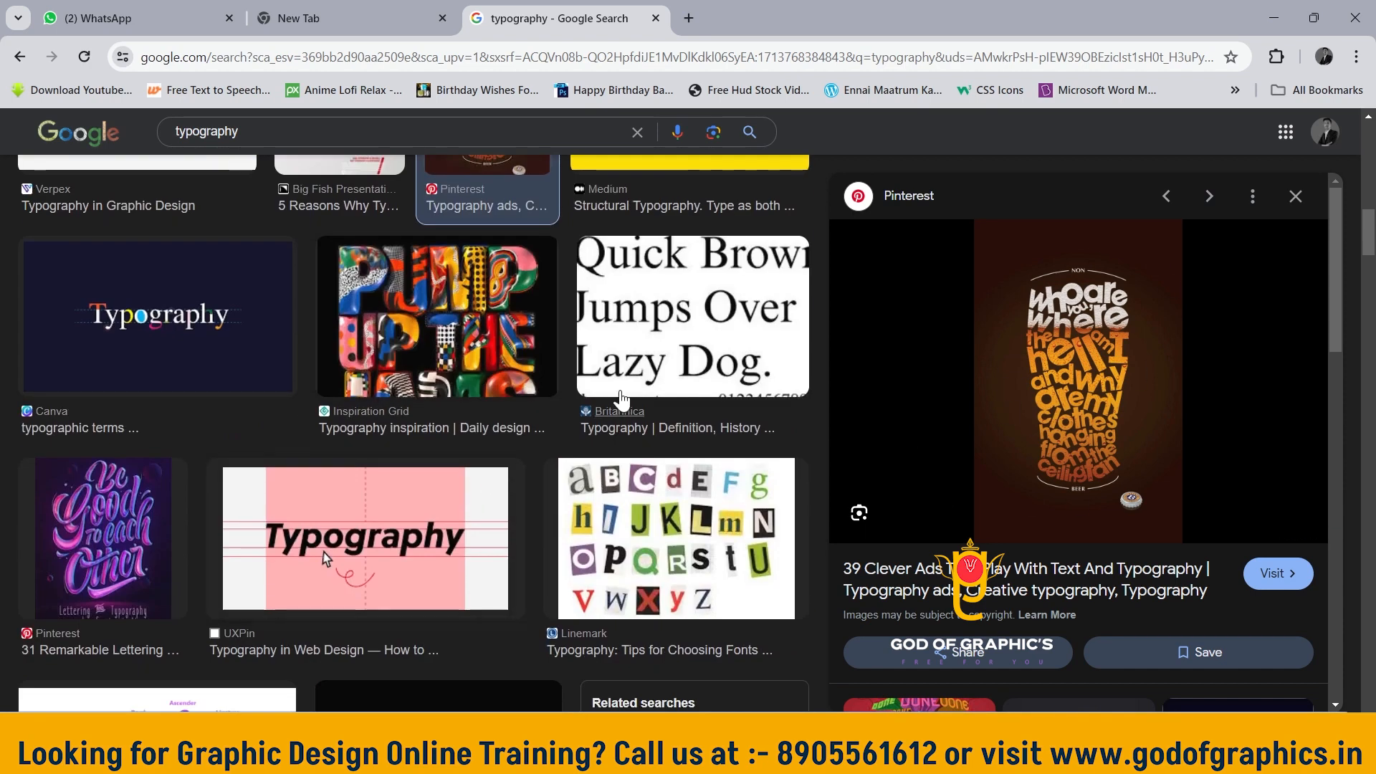
left_click(494, 366)
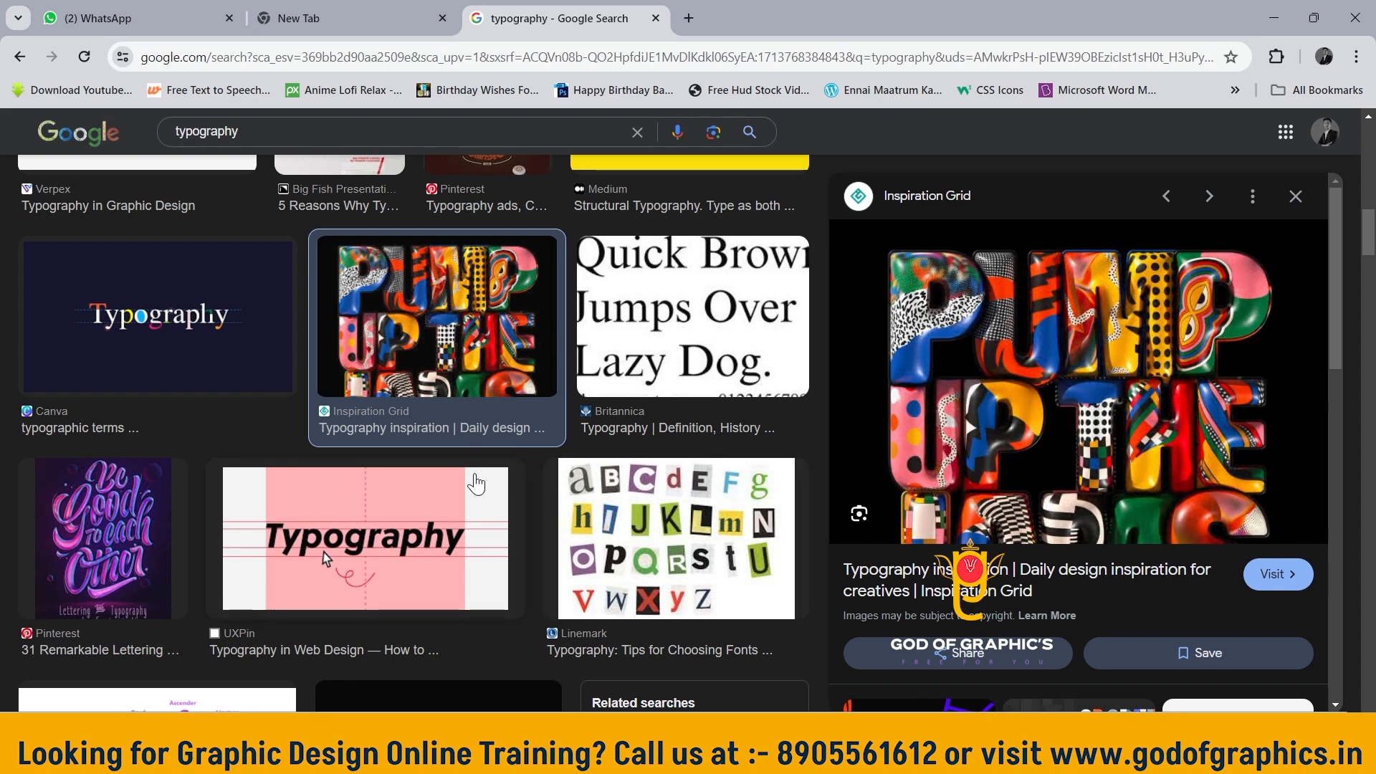
Look through further typography image results, close the image preview and return to Photoshop
scroll(473, 482, "down", 6)
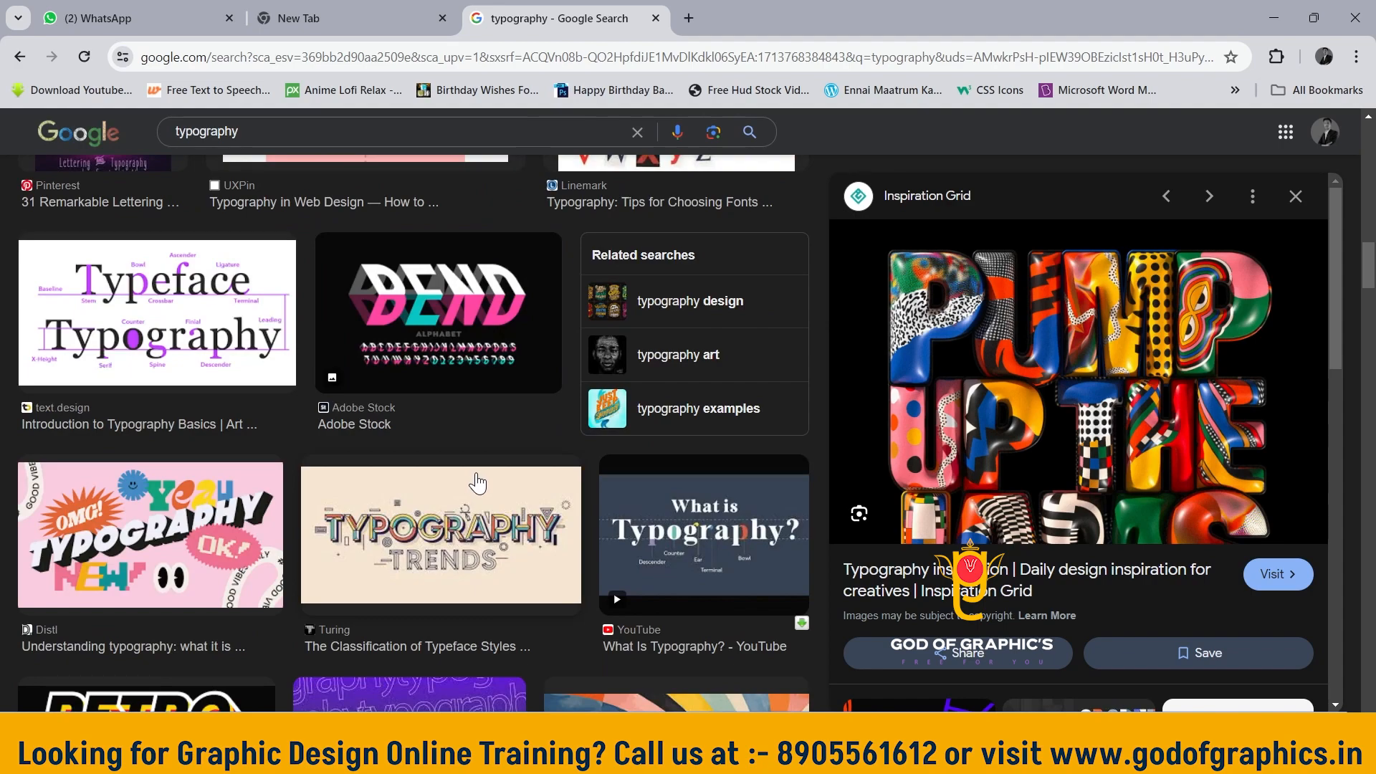
scroll(477, 482, "down", 7)
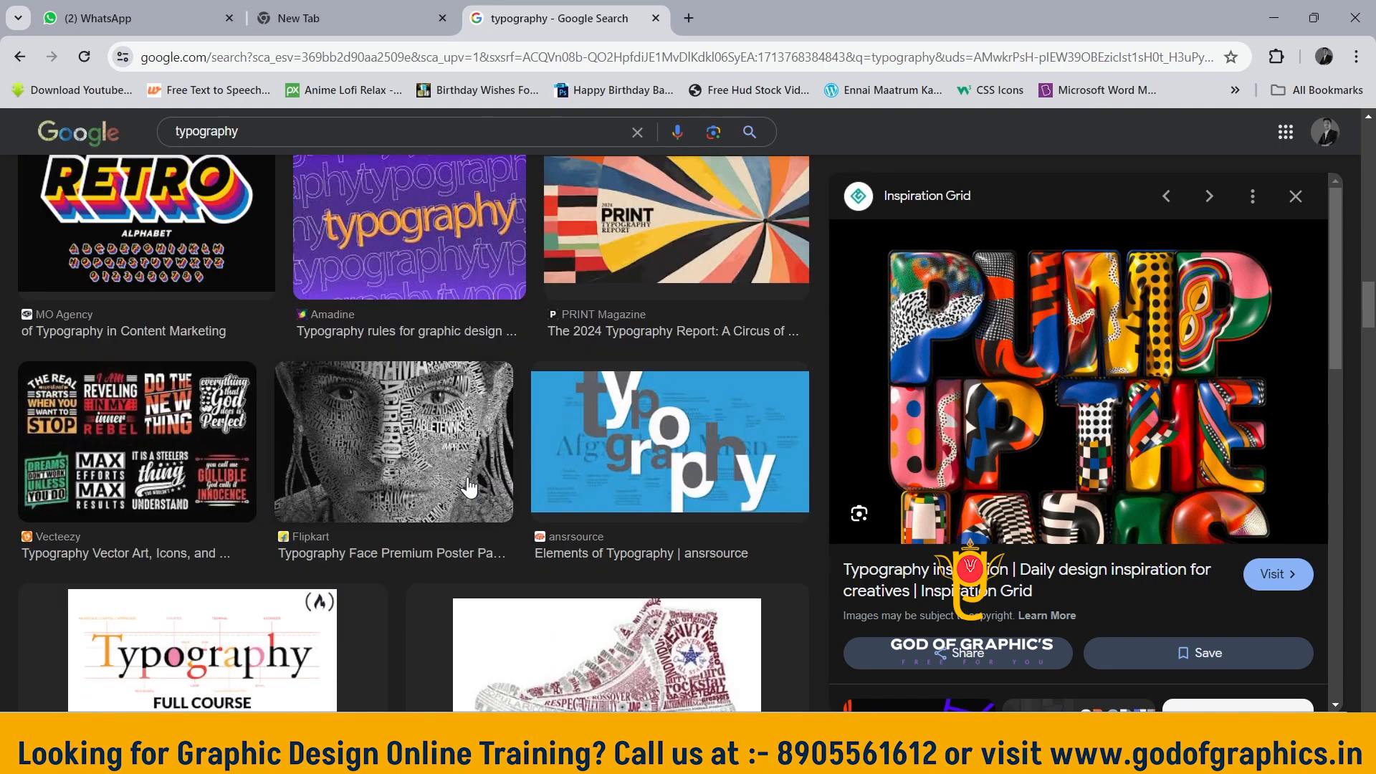
scroll(469, 488, "up", 15)
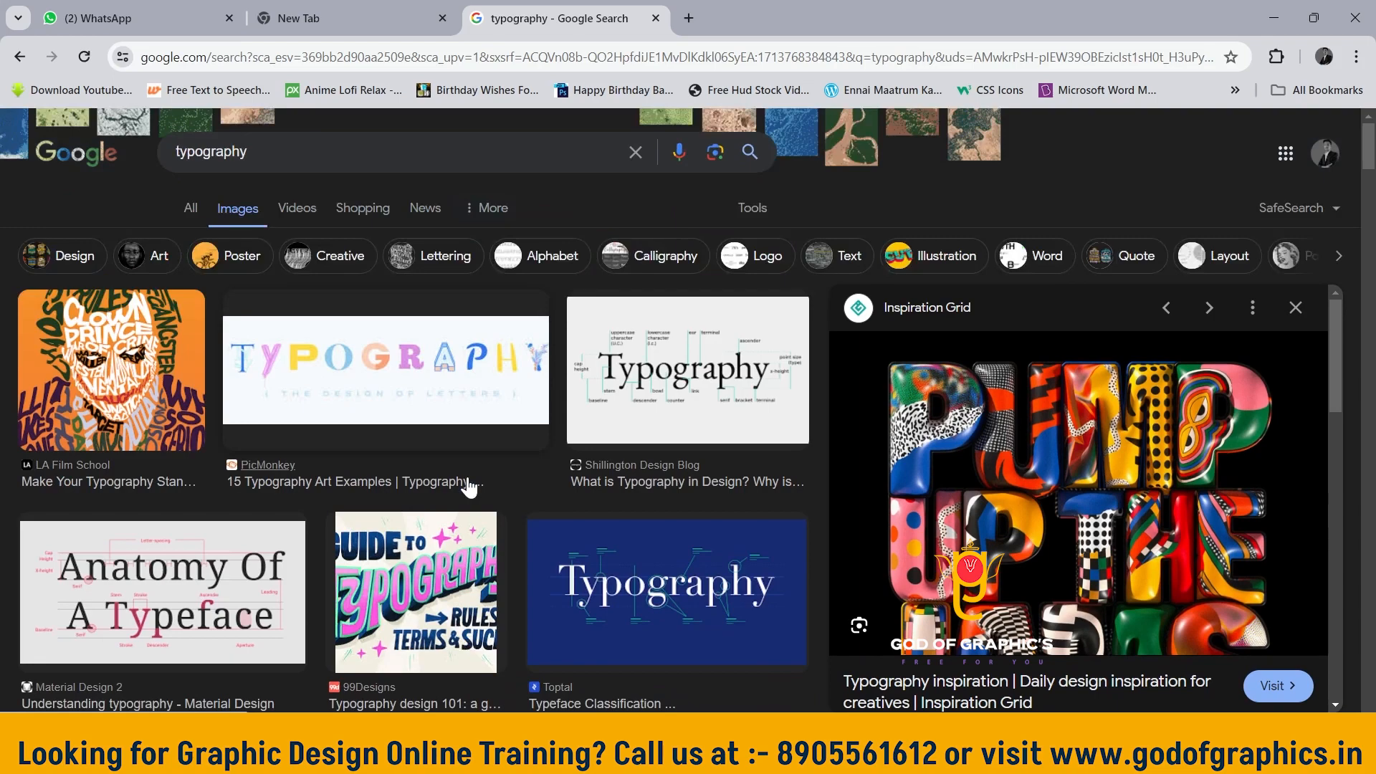
left_click(1296, 308)
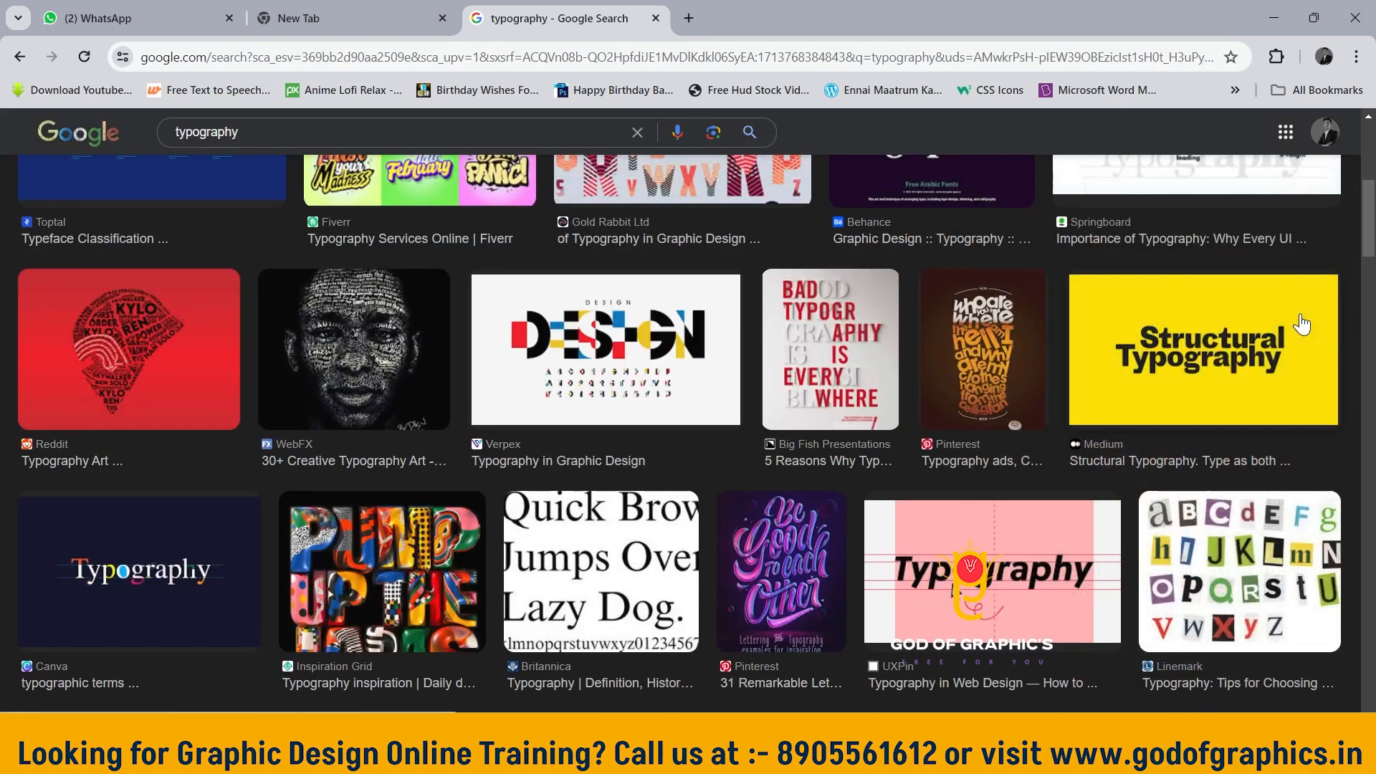
left_click(1273, 17)
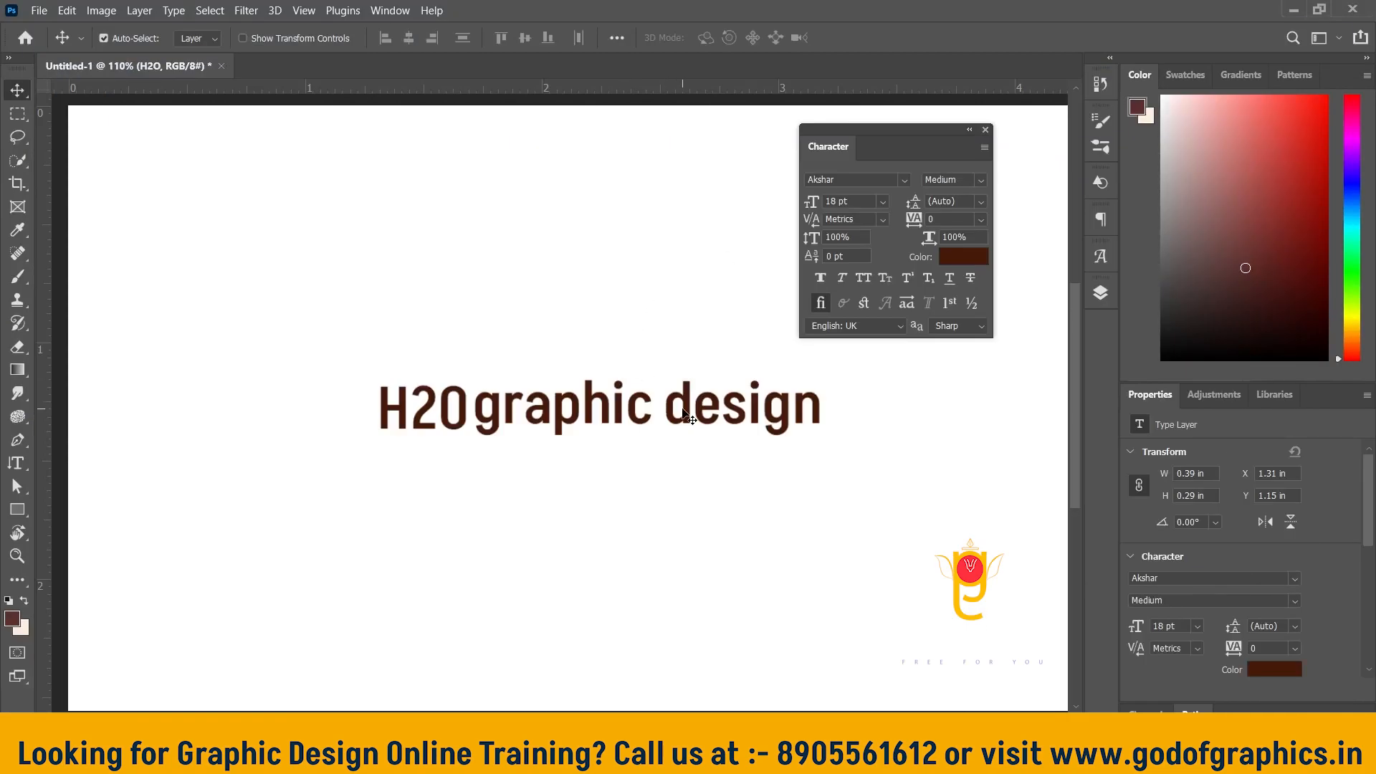
Move H2O to the canvas's lower right and "graphic design" to about X 1.13 in, Y 0.82 in, and duplicate the latter just below
left_click_drag(412, 424, 868, 545)
left_click_drag(808, 423, 662, 340)
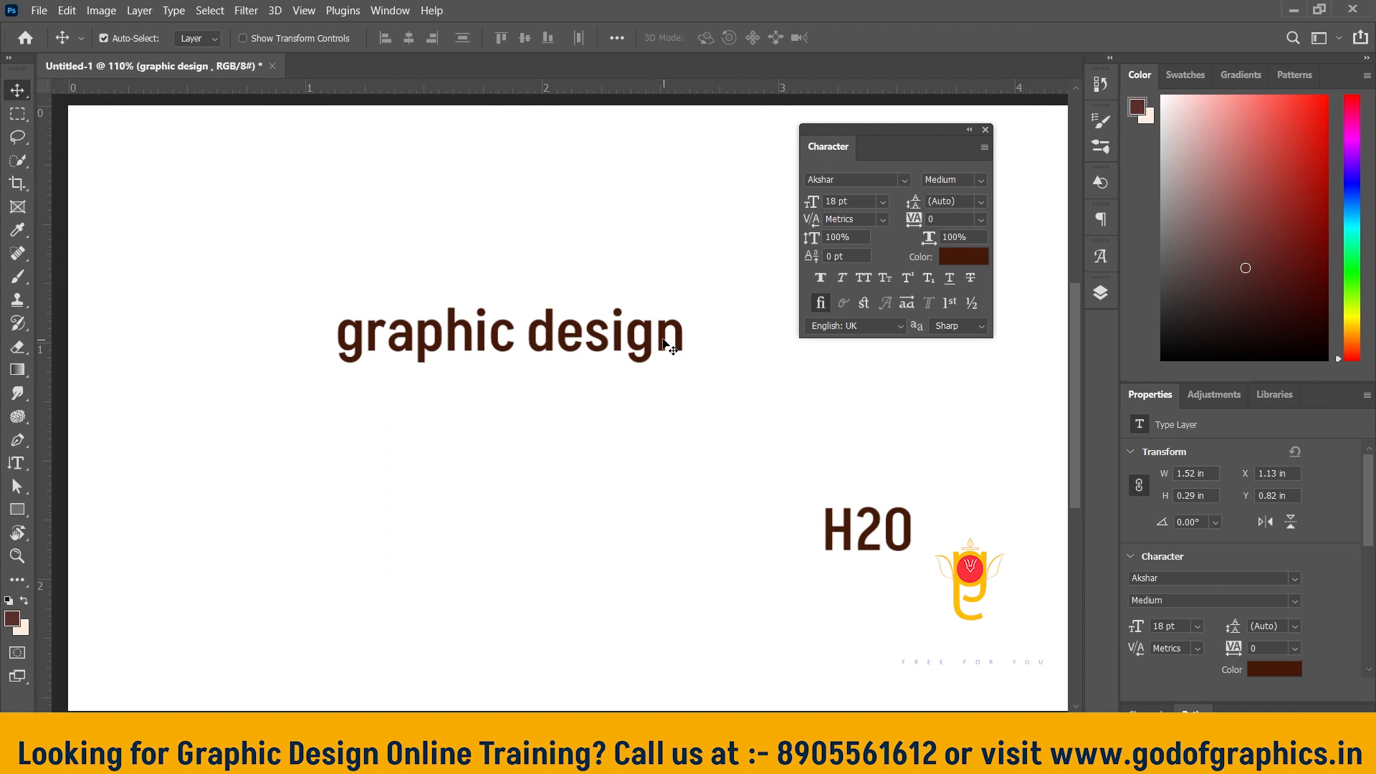
left_click_drag(672, 349, 675, 407)
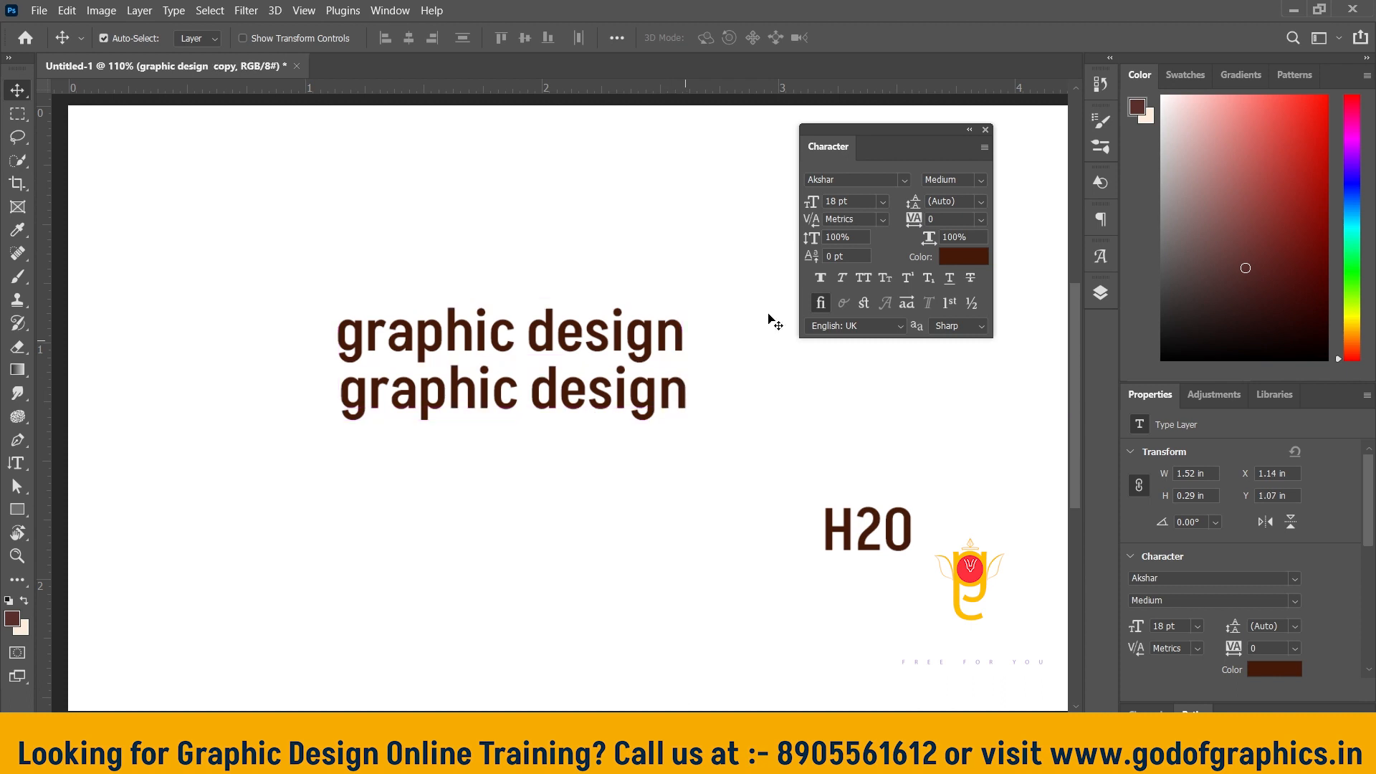
Set the lower "graphic design" copy to Light, reduce its size to 12 pt and then 8 pt, and centre it beneath the original
left_click(883, 201)
left_click(870, 343)
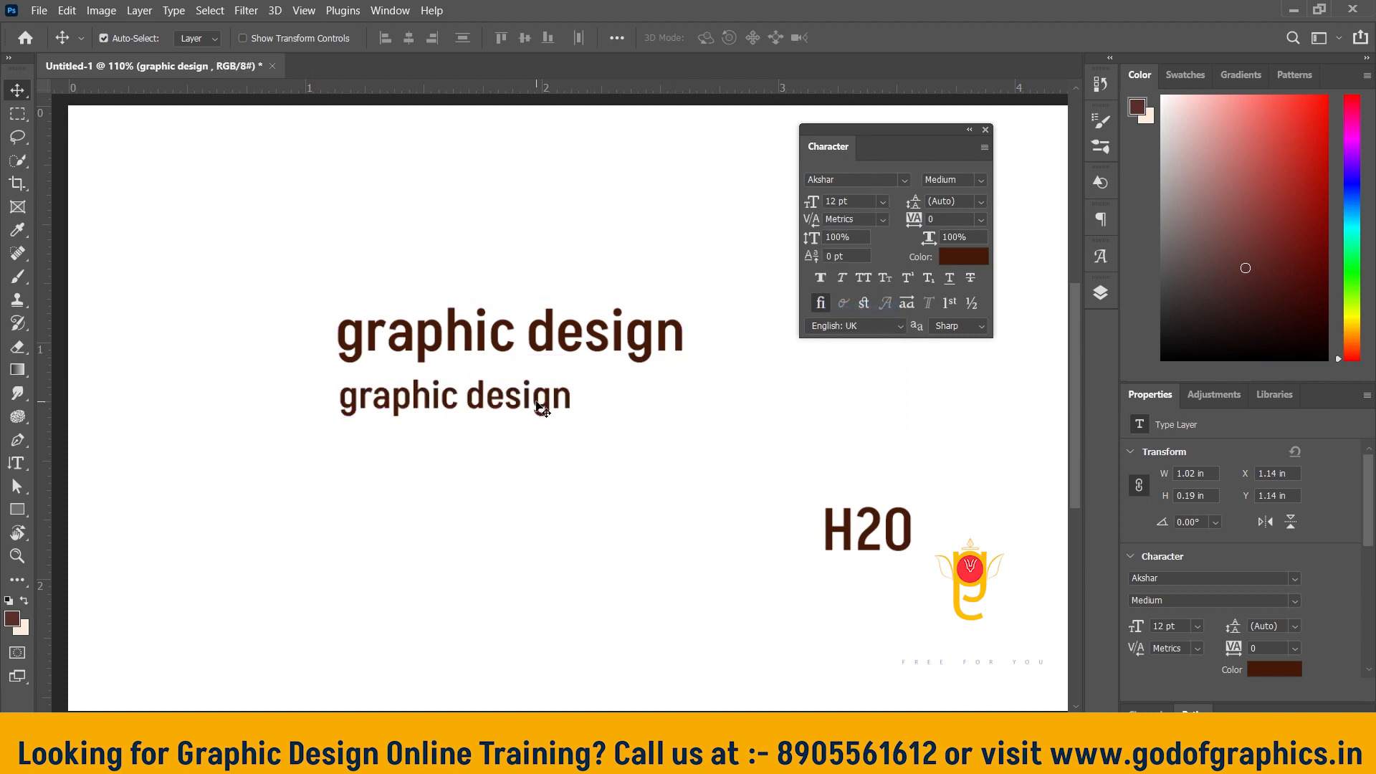
left_click_drag(541, 409, 597, 409)
left_click(981, 180)
left_click(983, 196)
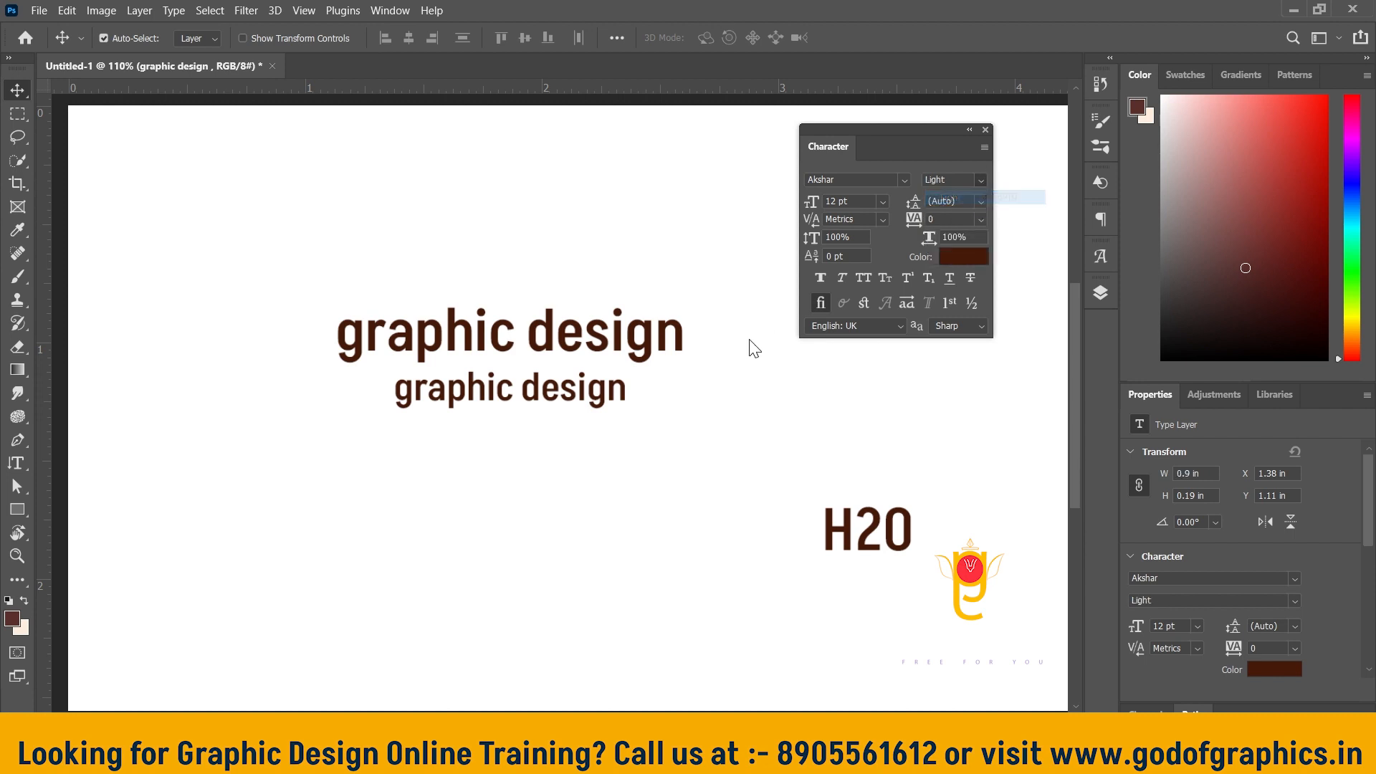
left_click(883, 201)
left_click(871, 261)
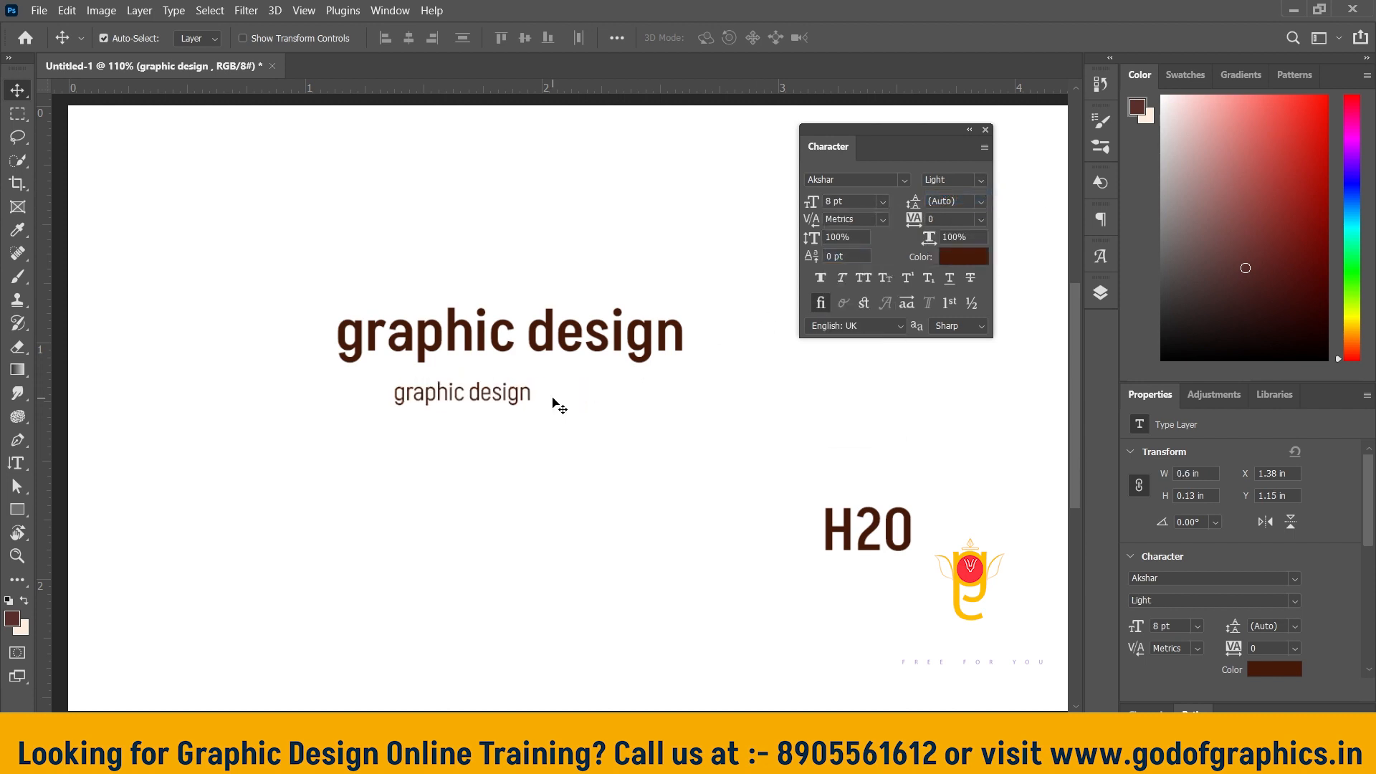
left_click_drag(525, 395, 563, 393)
Set the lower copy's tracking to 100, increase it to 600, and align the text with the width of the original above
left_click(980, 220)
left_click(977, 420)
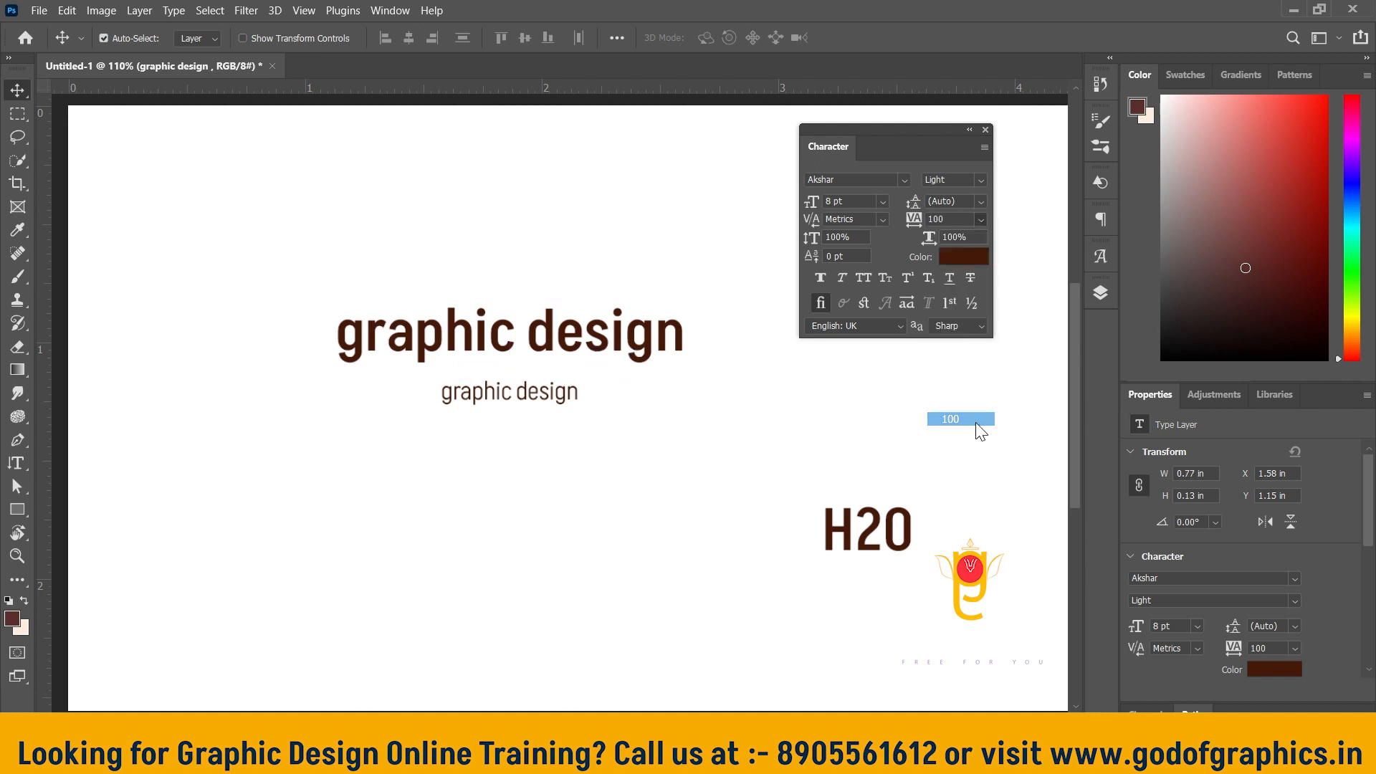
double_click(936, 219)
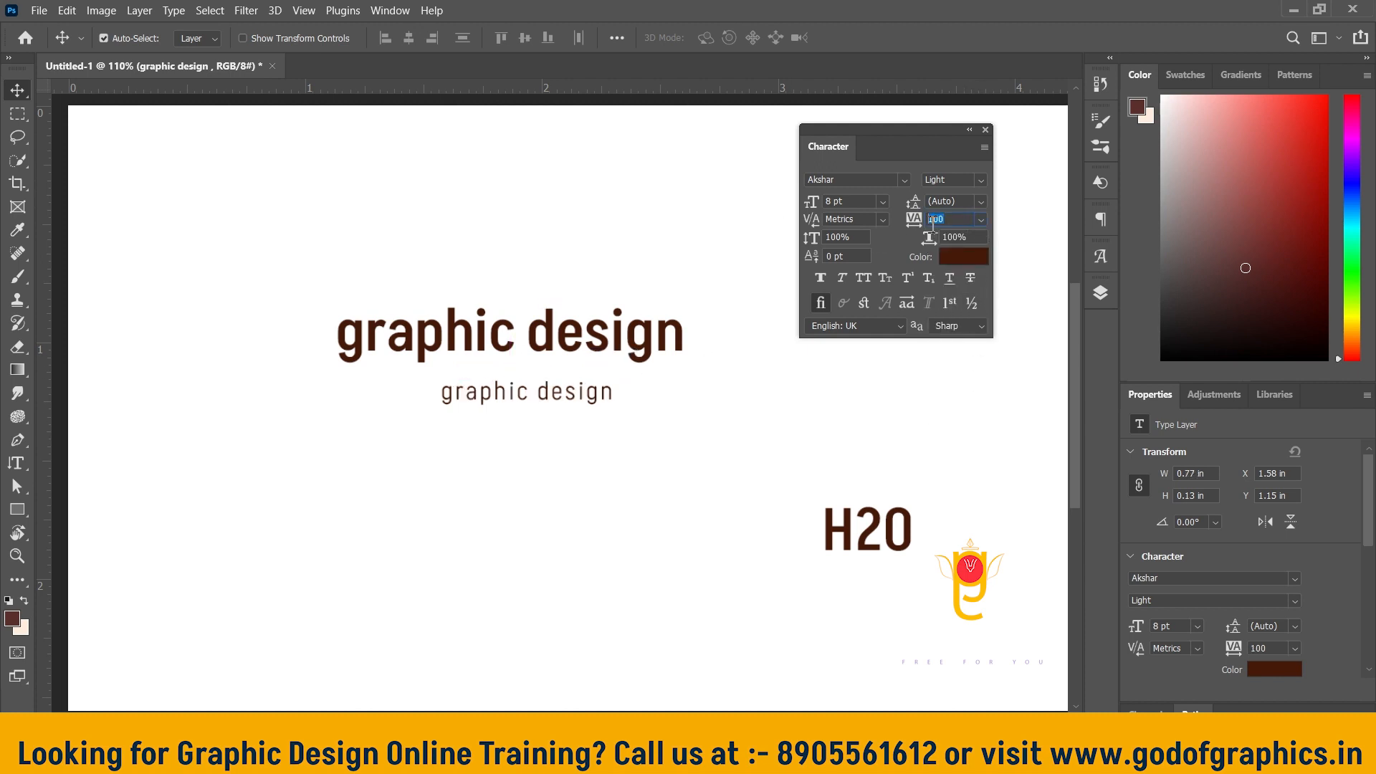
type("6")
key("Return")
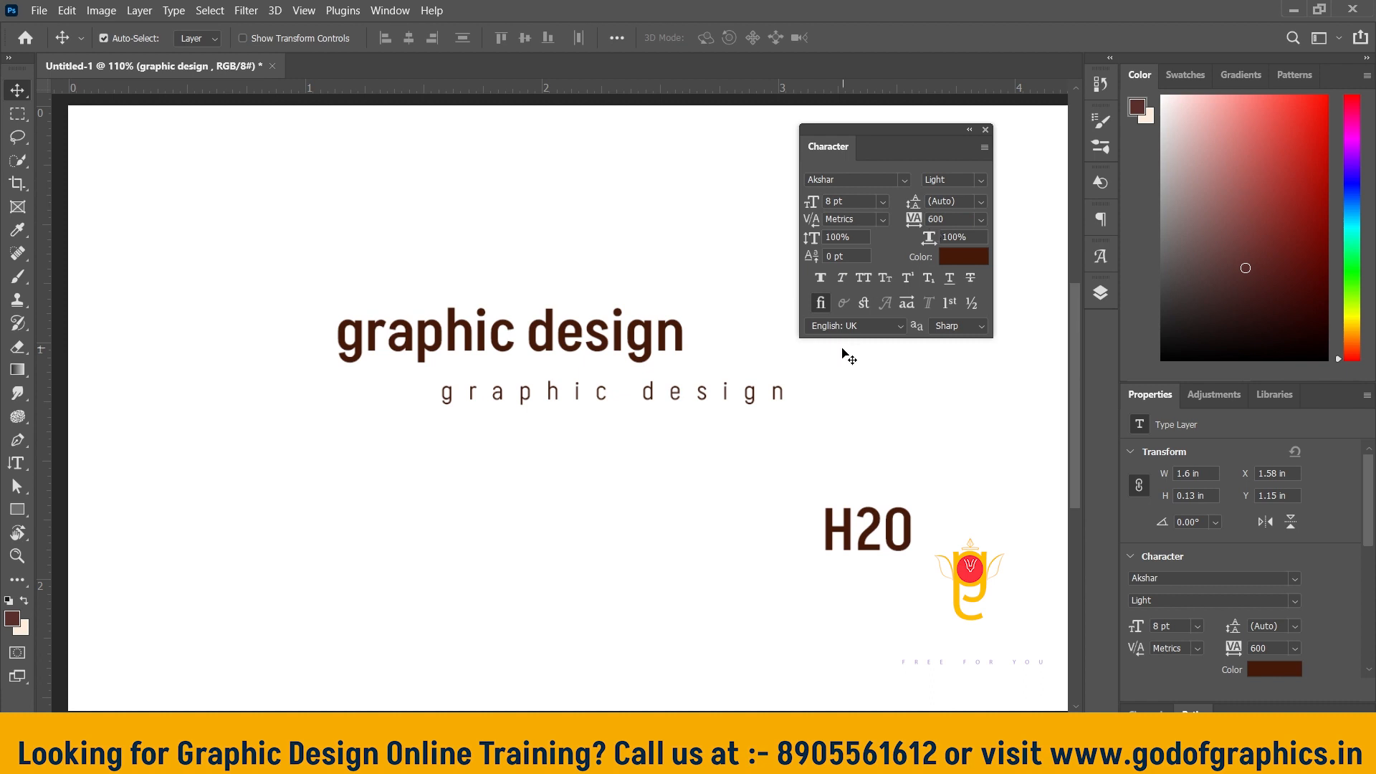
left_click_drag(756, 400, 653, 400)
left_click(756, 396)
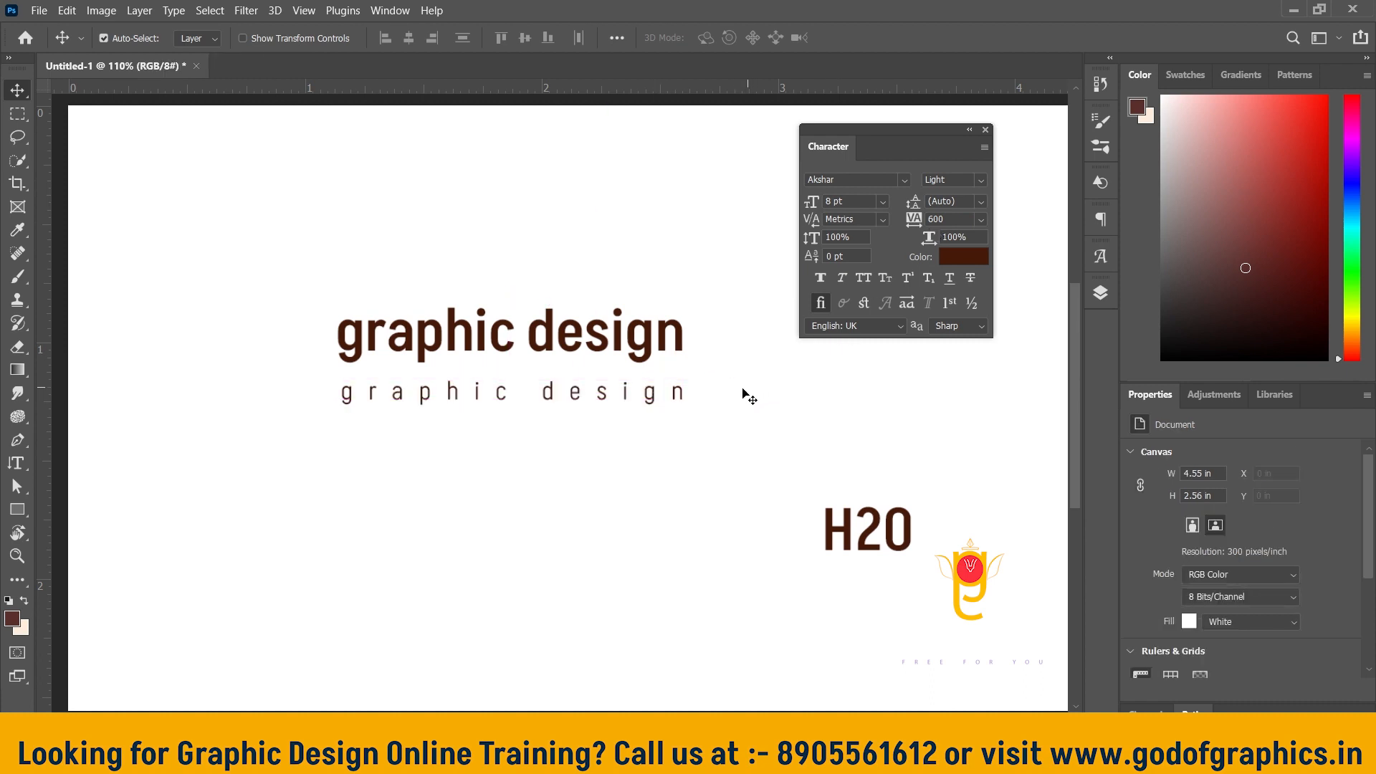
Reduce the lower "graphic design" copy to 6 pt and centre it beneath the larger heading
left_click(604, 400)
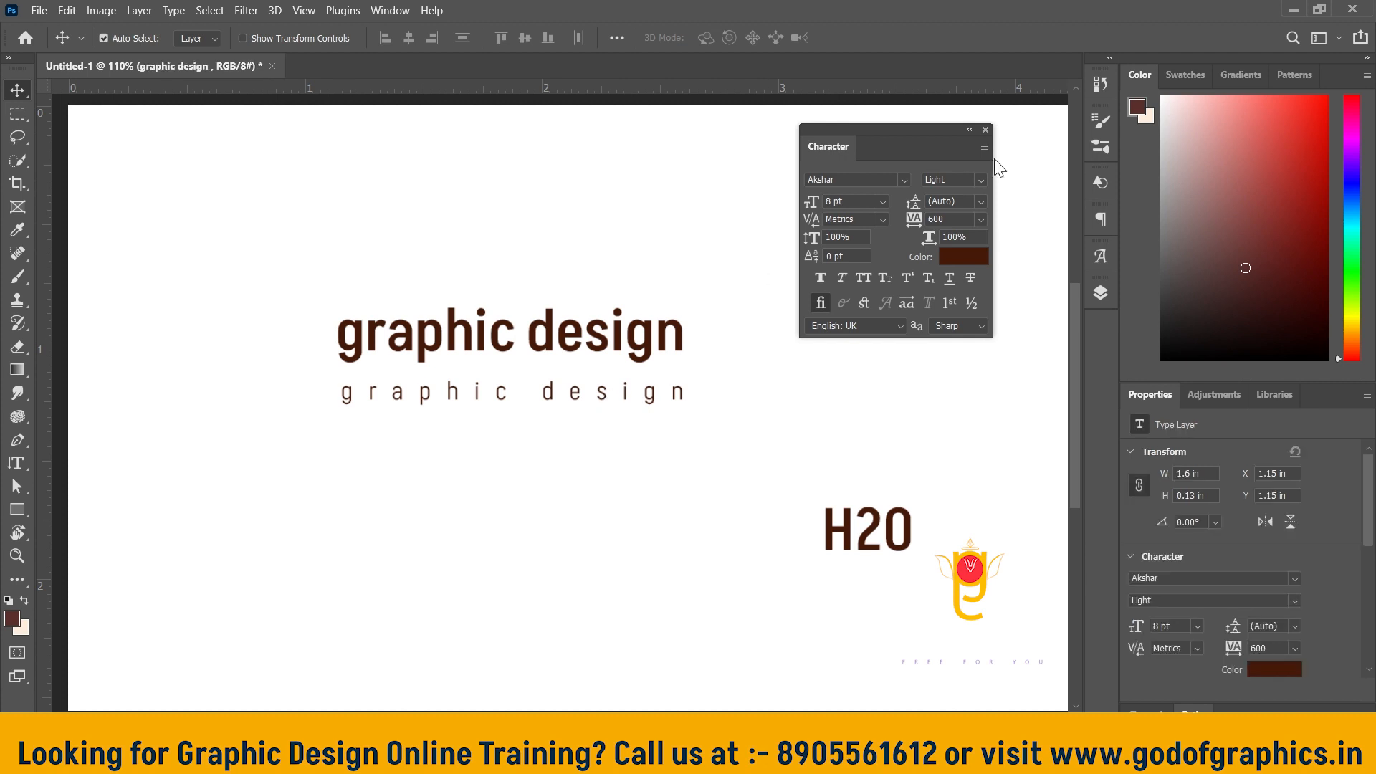
left_click(883, 202)
left_click(848, 242)
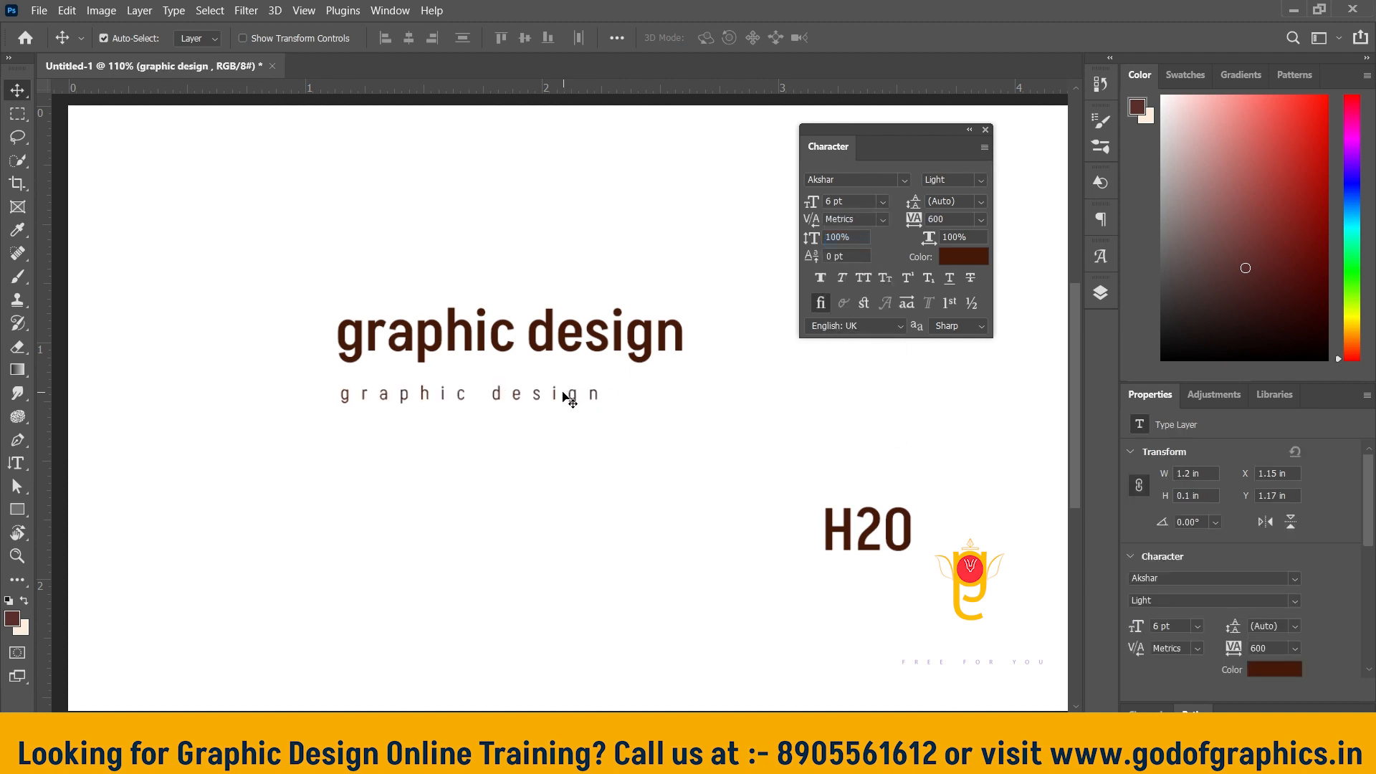
left_click_drag(557, 396, 598, 392)
left_click(713, 418)
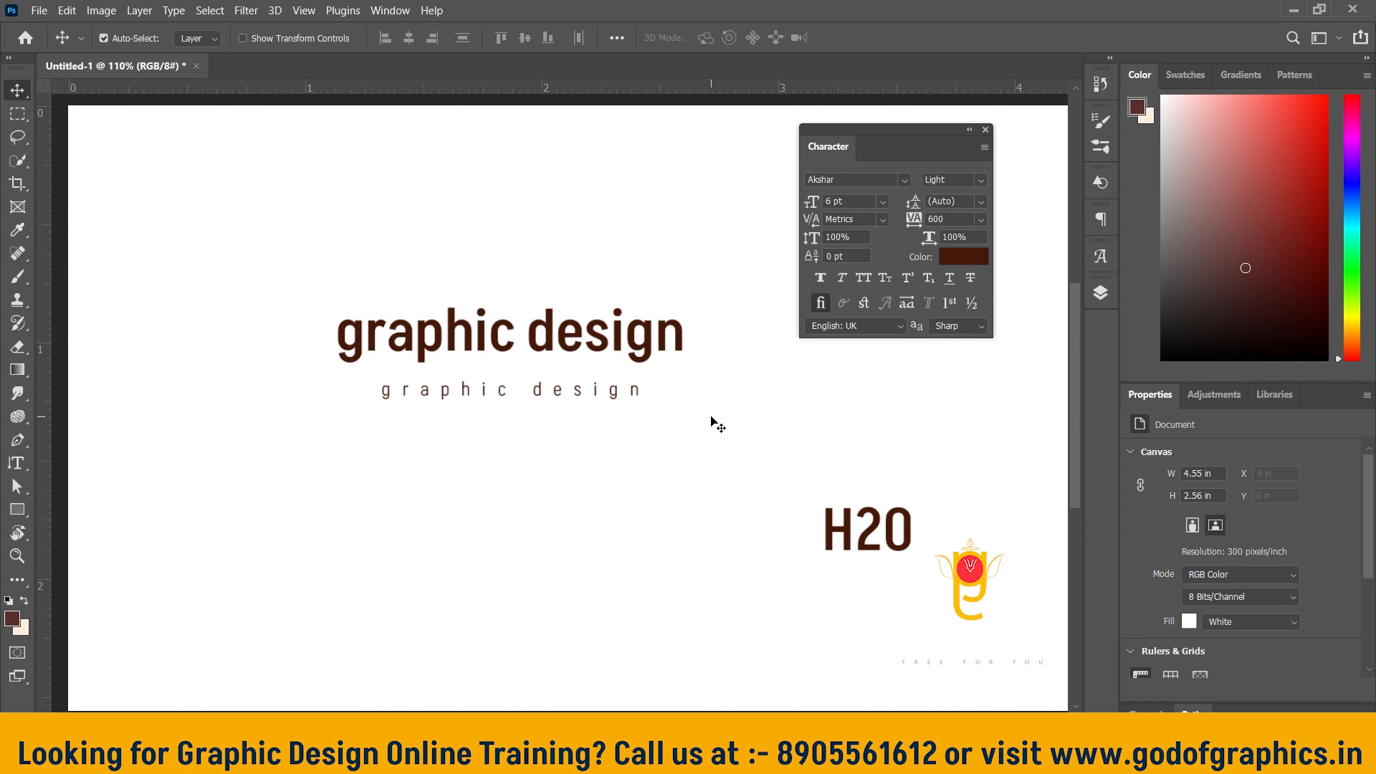
Collapse the Character settings and open the Paragraph settings
scroll(712, 418, "down", 2)
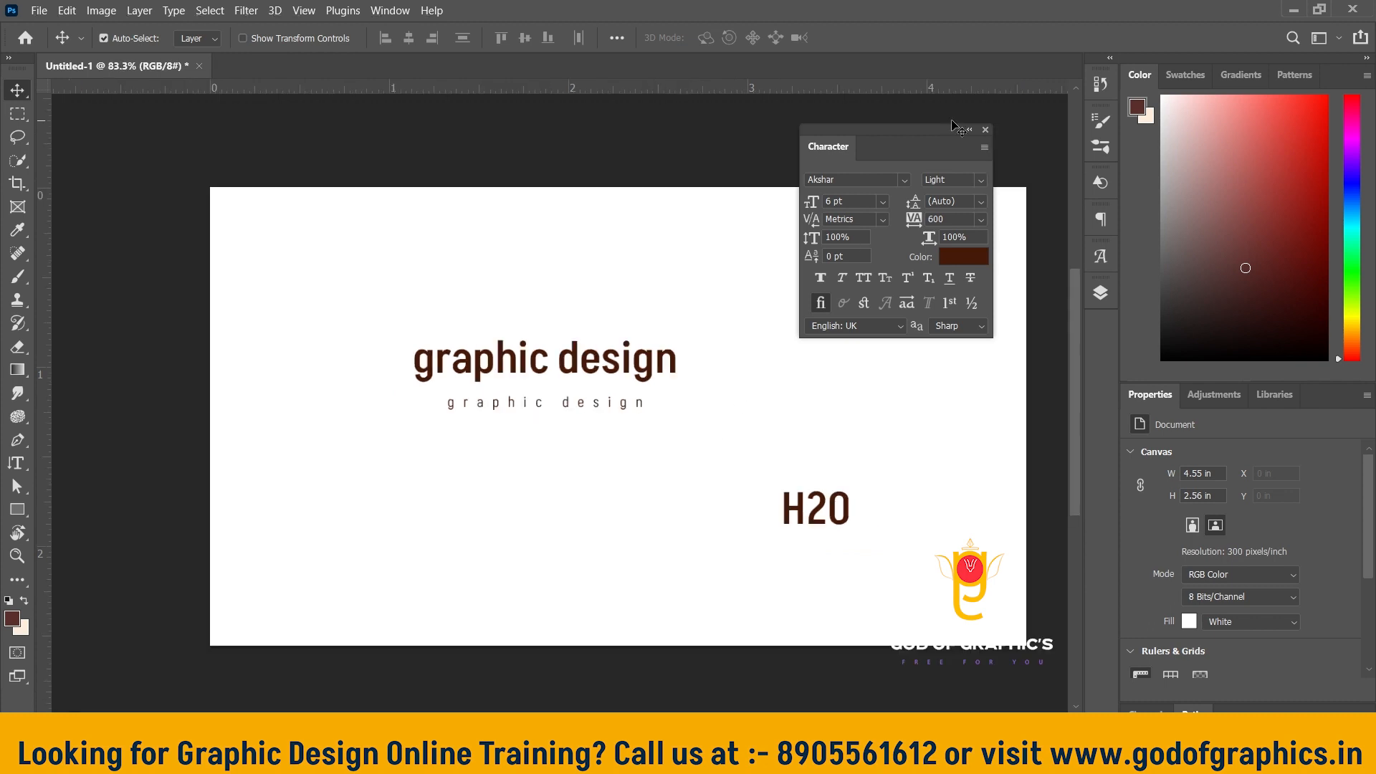
left_click(970, 130)
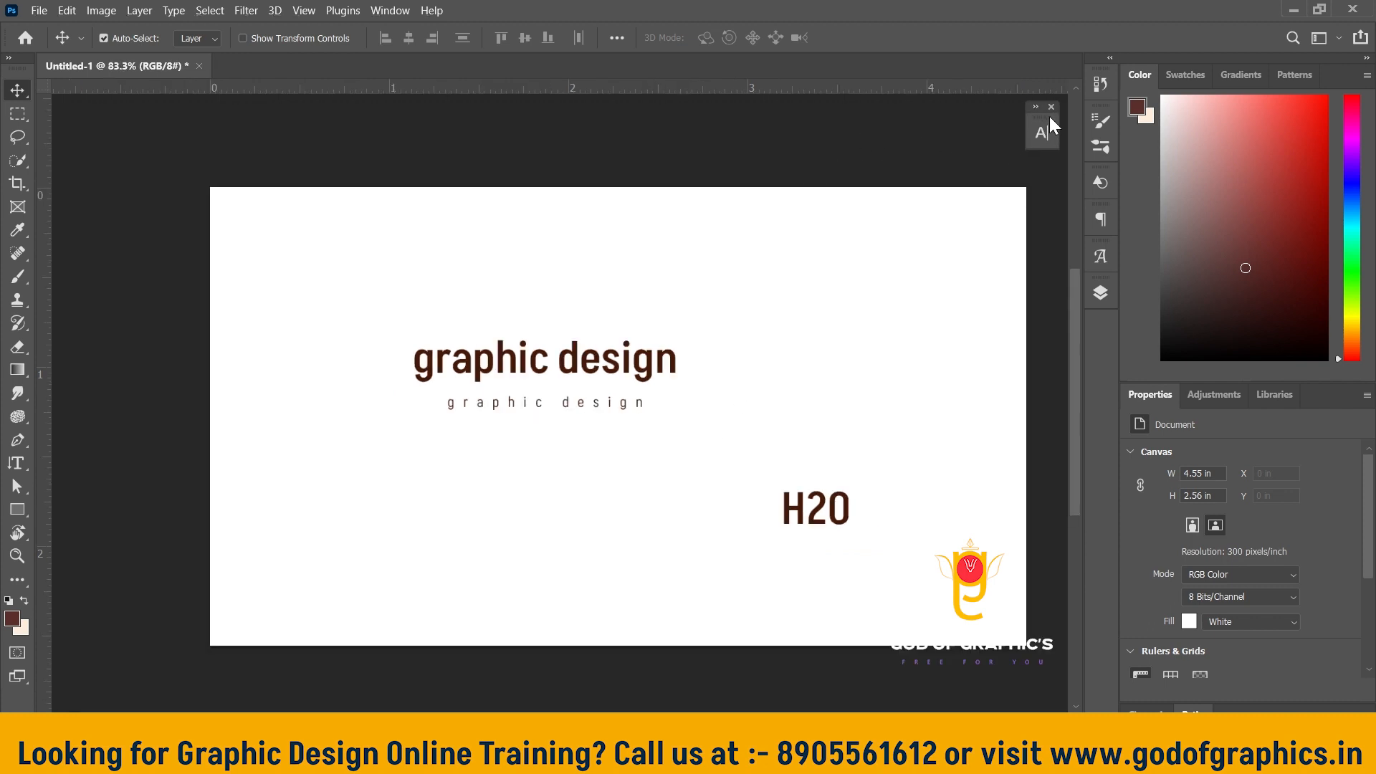
left_click(172, 11)
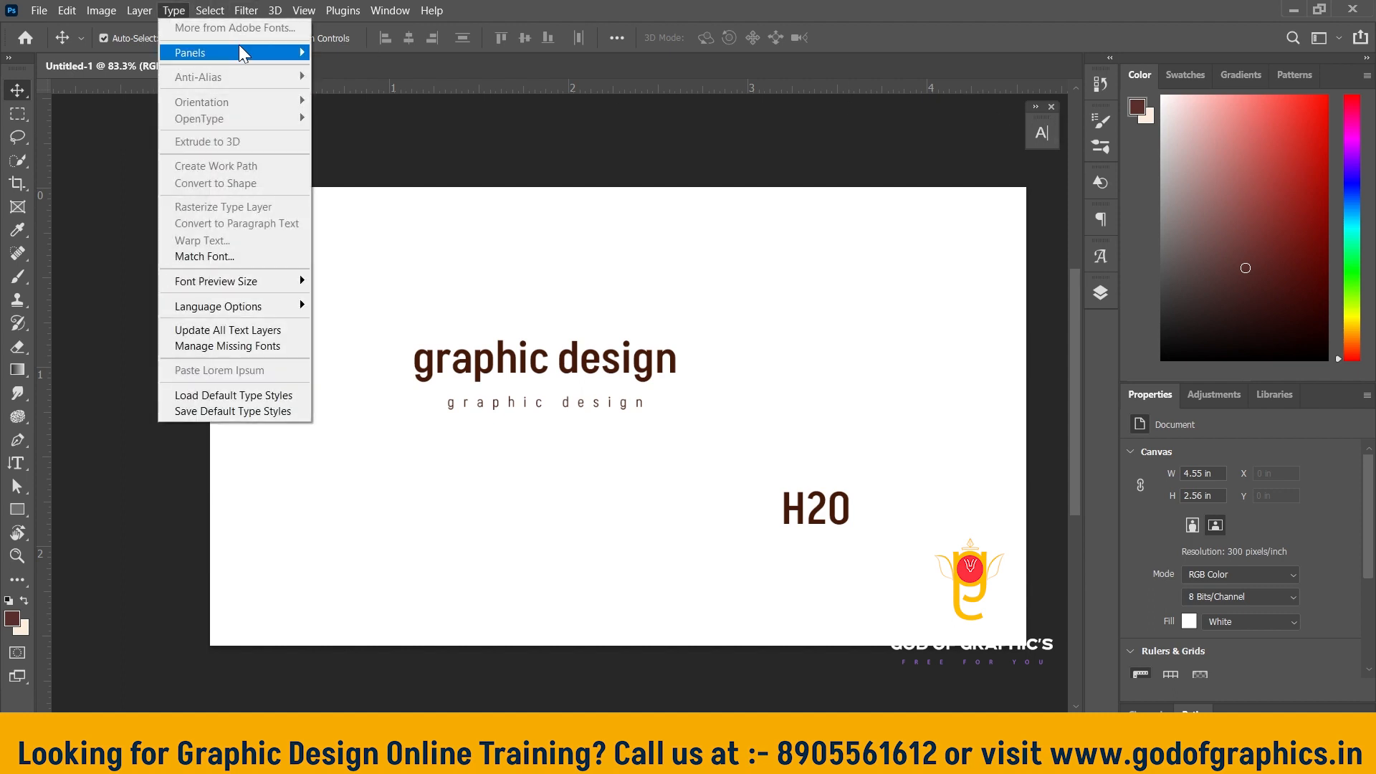
mouse_move(307, 54)
left_click(404, 68)
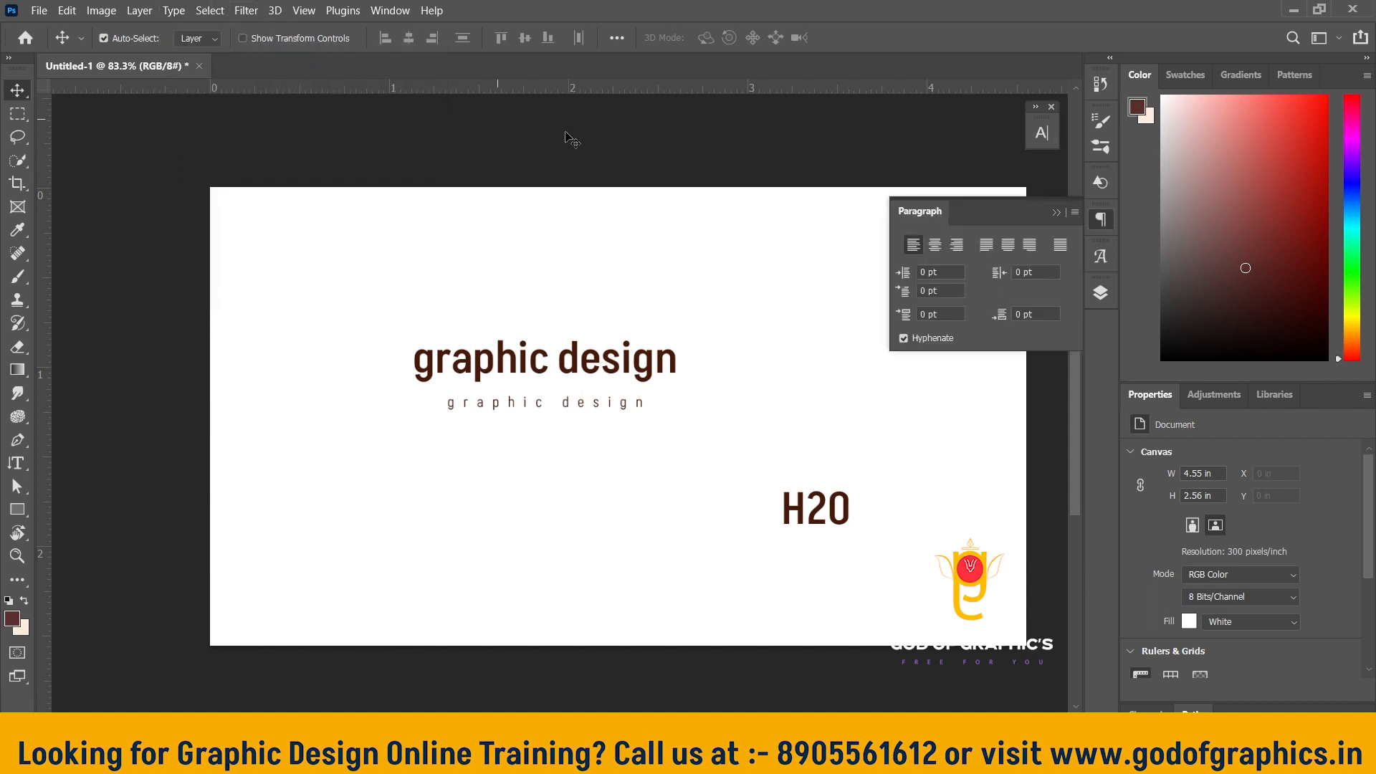
Move both "graphic design" texts to the canvas's lower left and create a horizontal paragraph text box about 3.52 × 1.09 in above them
left_click_drag(584, 384, 471, 617)
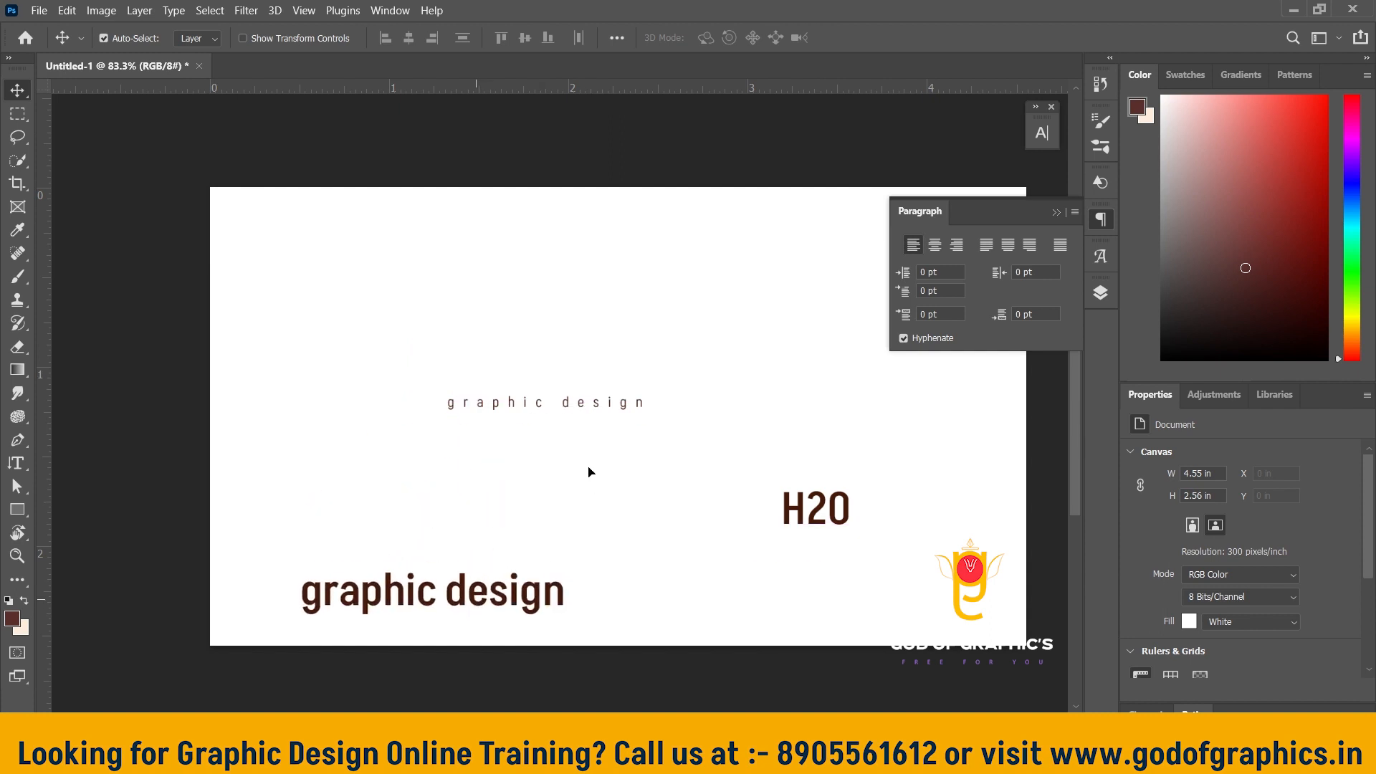
left_click_drag(612, 403, 492, 629)
left_click(14, 463)
left_click(100, 463)
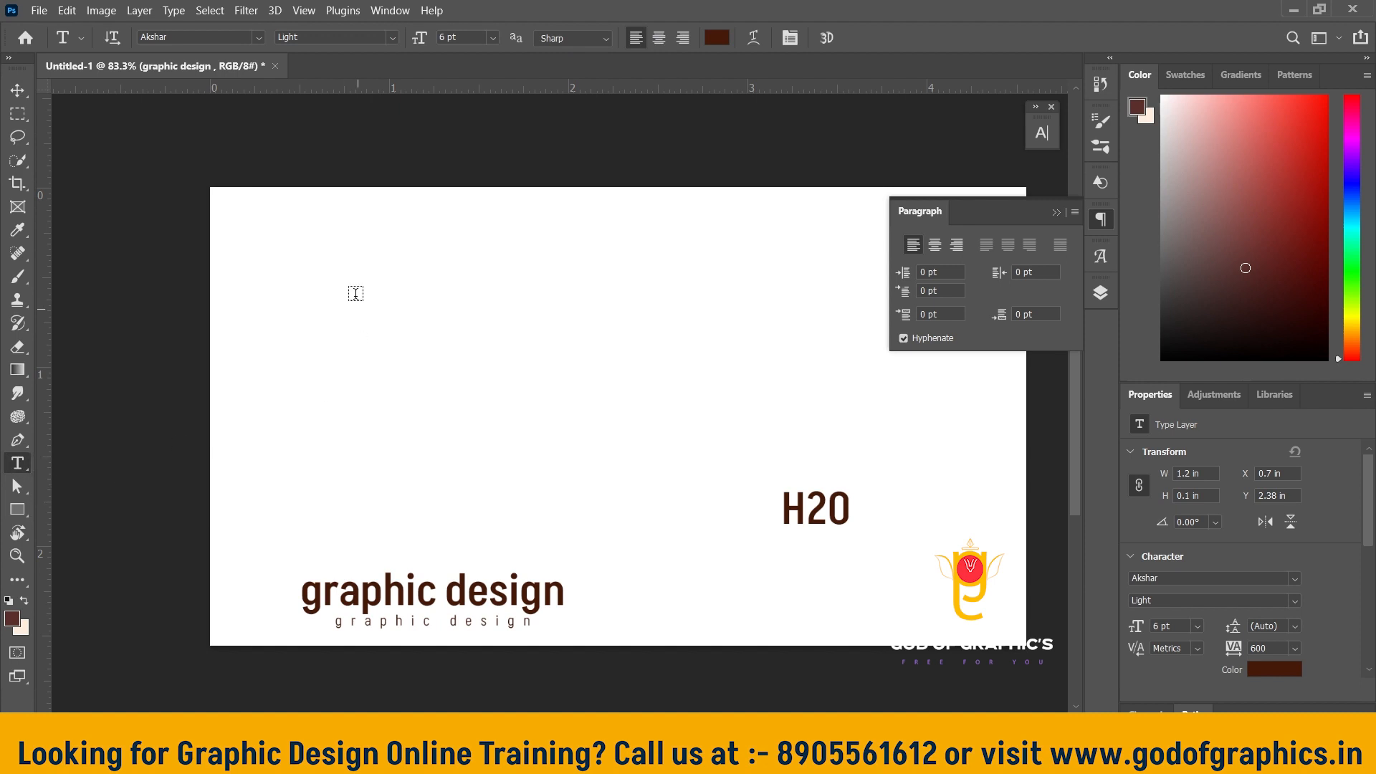
left_click_drag(252, 216, 881, 414)
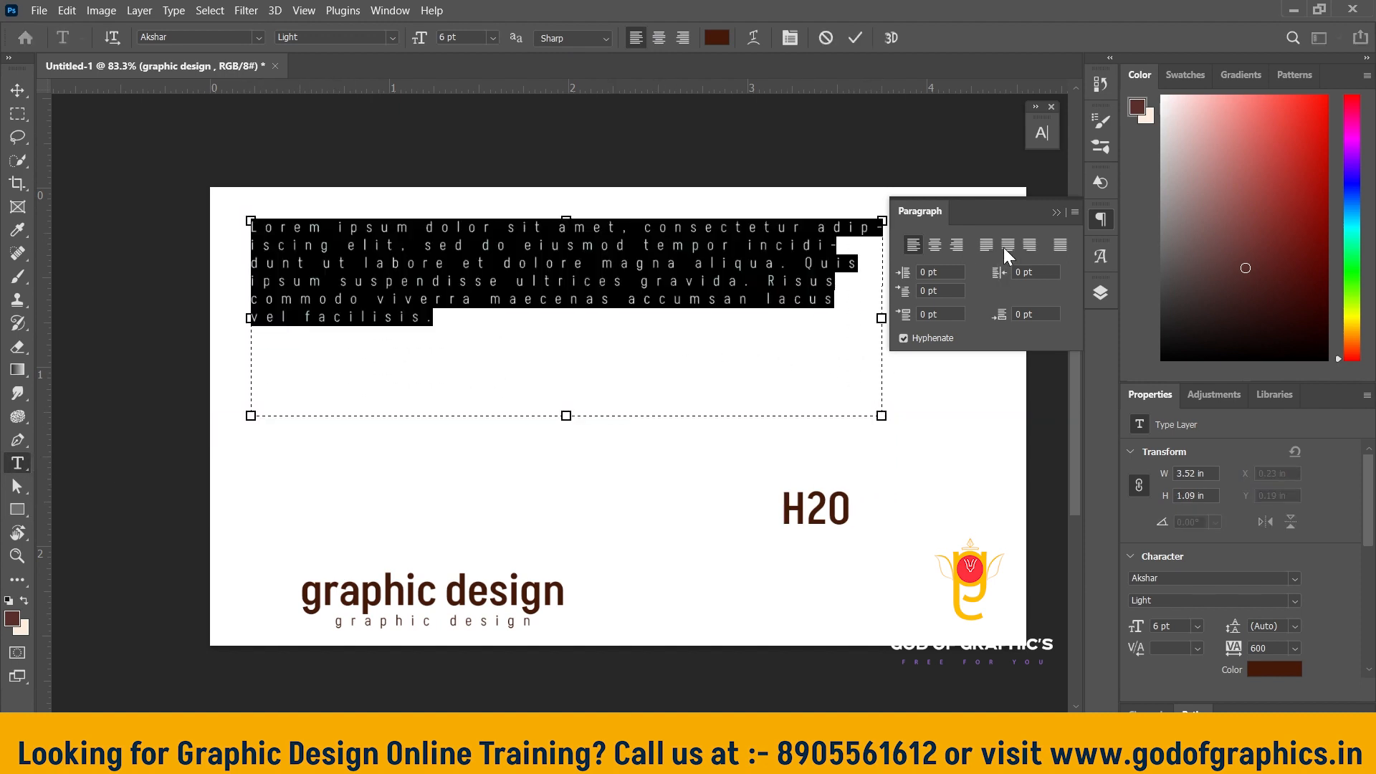
Set the Lorem ipsum paragraph's tracking to 0 and move it to about X 0.02 in, Y 0.61 in
left_click(1041, 130)
left_click(1012, 196)
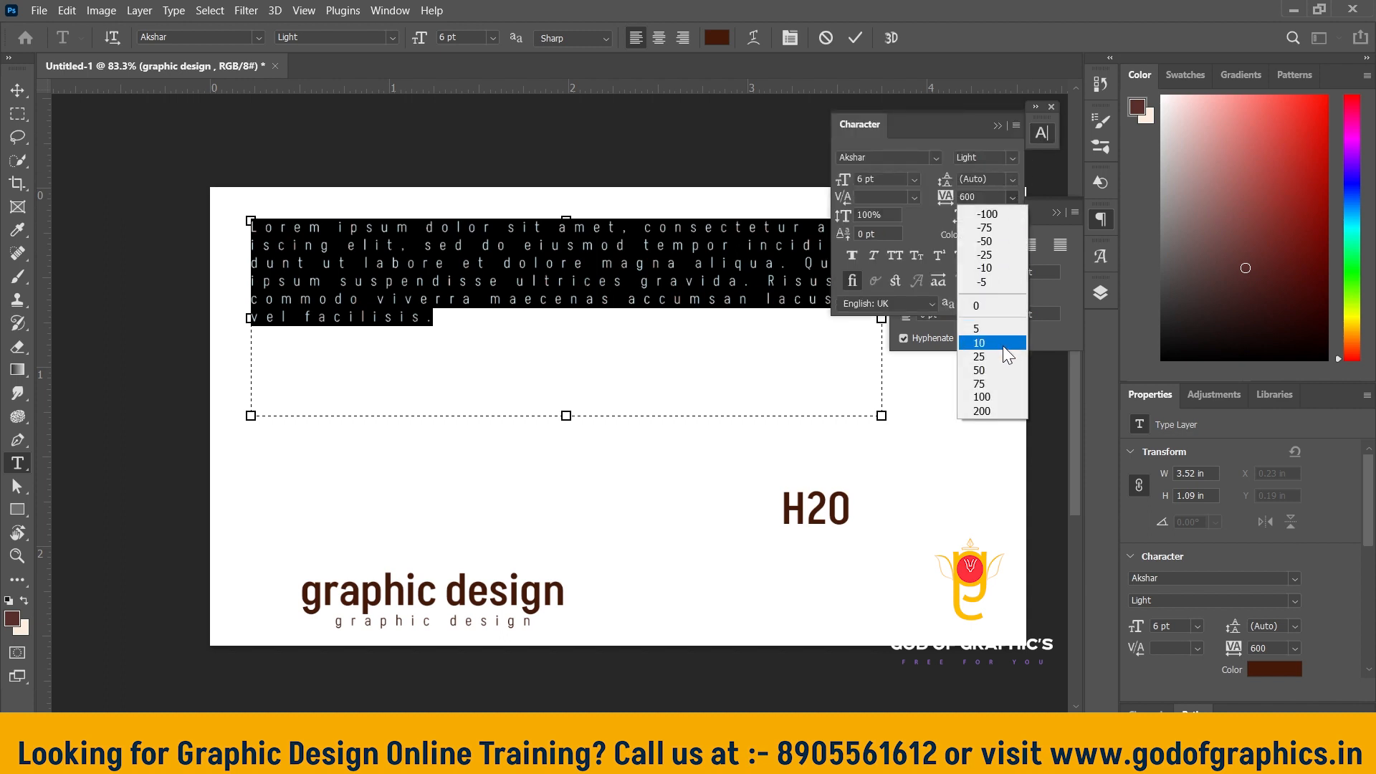
left_click(1000, 308)
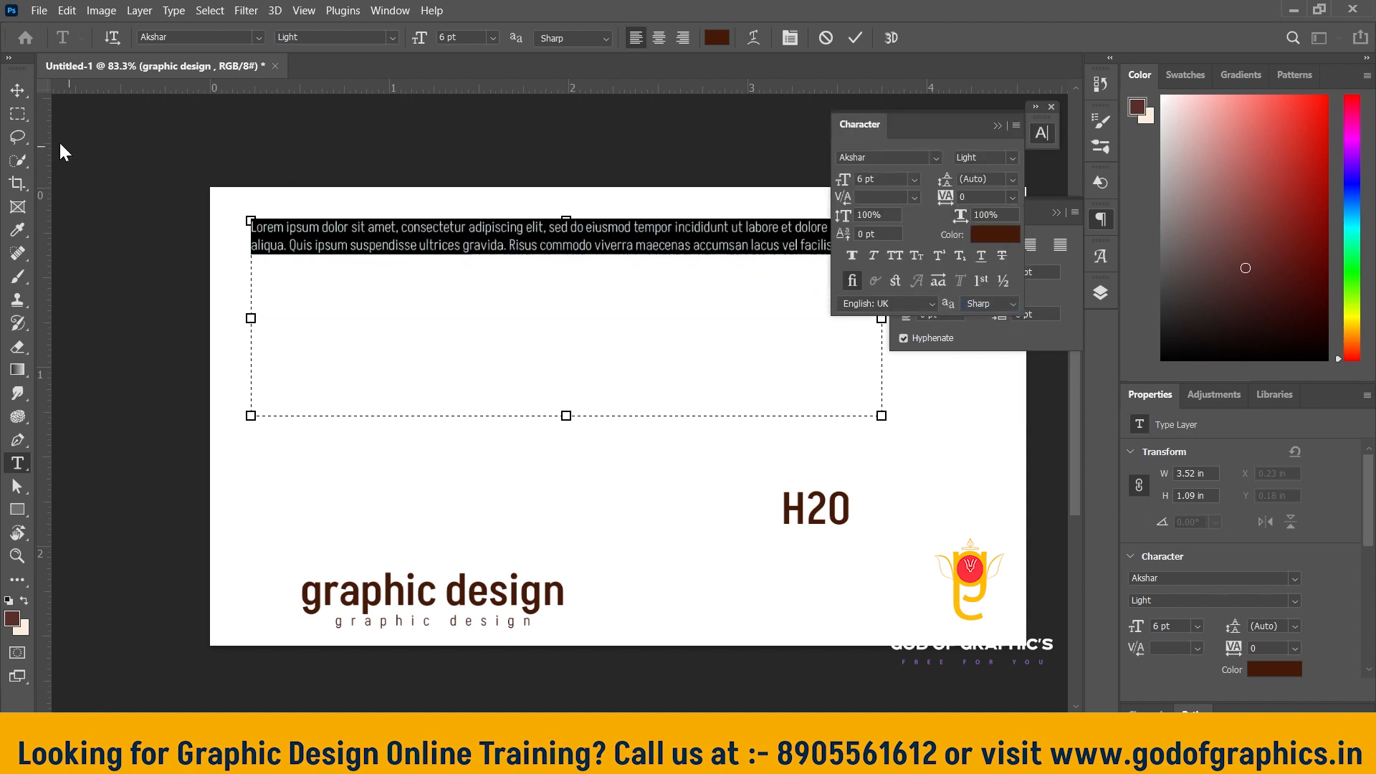
left_click(20, 93)
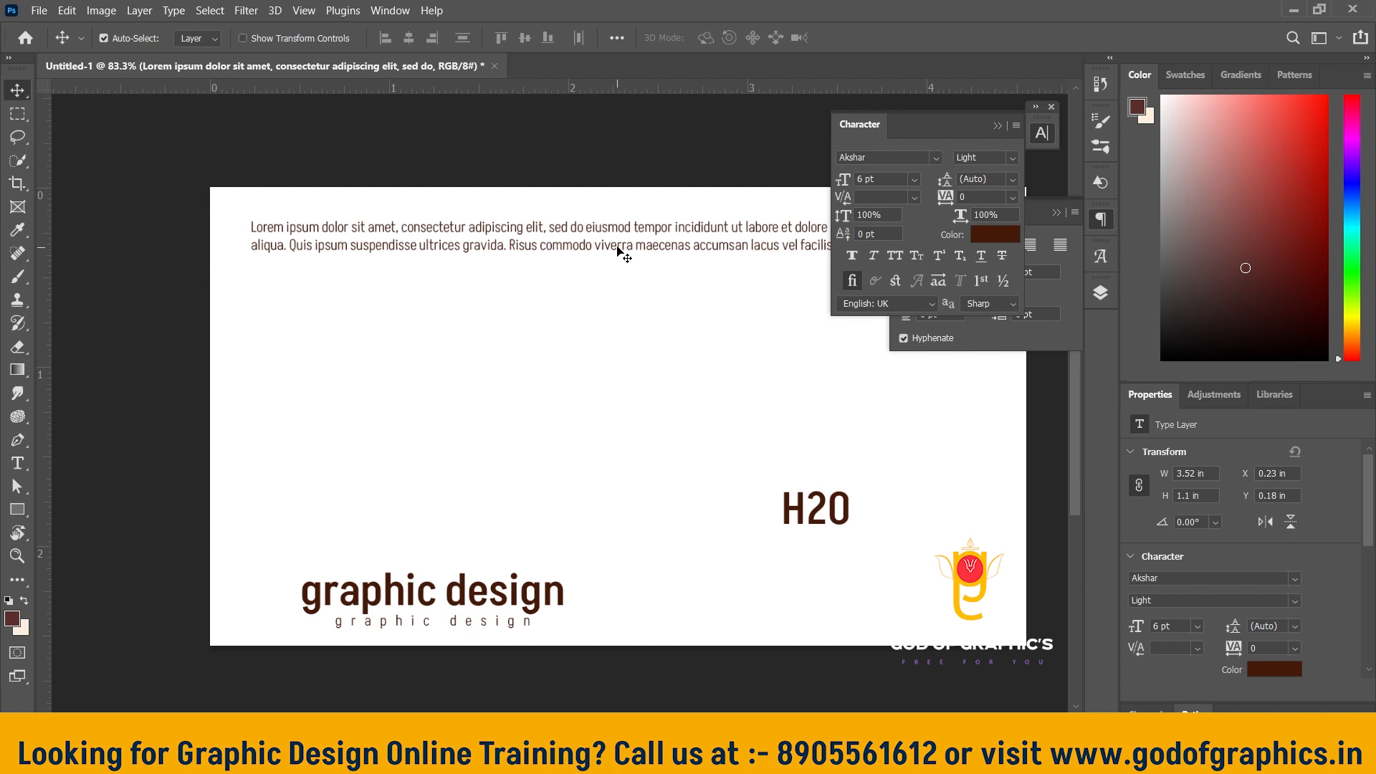
left_click_drag(618, 246, 579, 322)
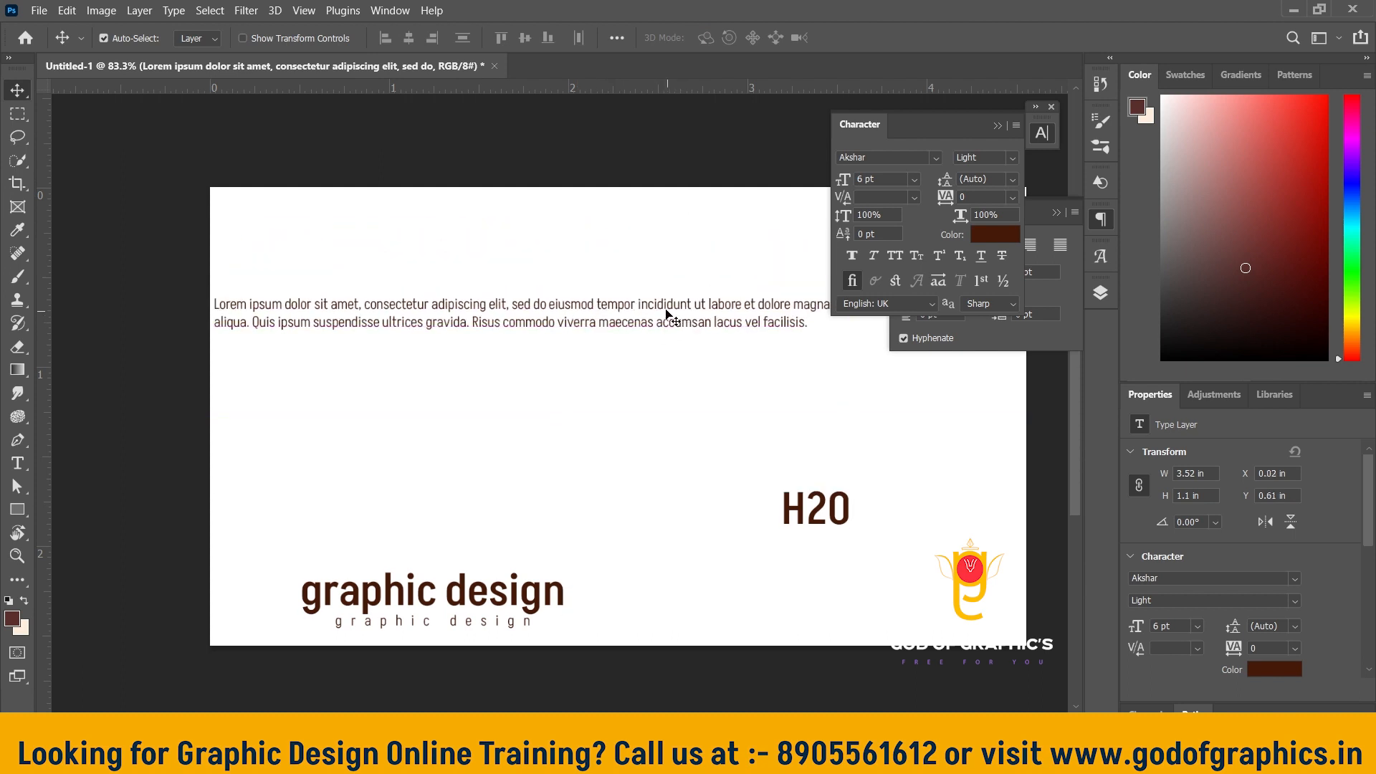
Resize the Lorem ipsum paragraph's text box to about 3.36 × 0.82 in so its lines rewrap
left_click(18, 463)
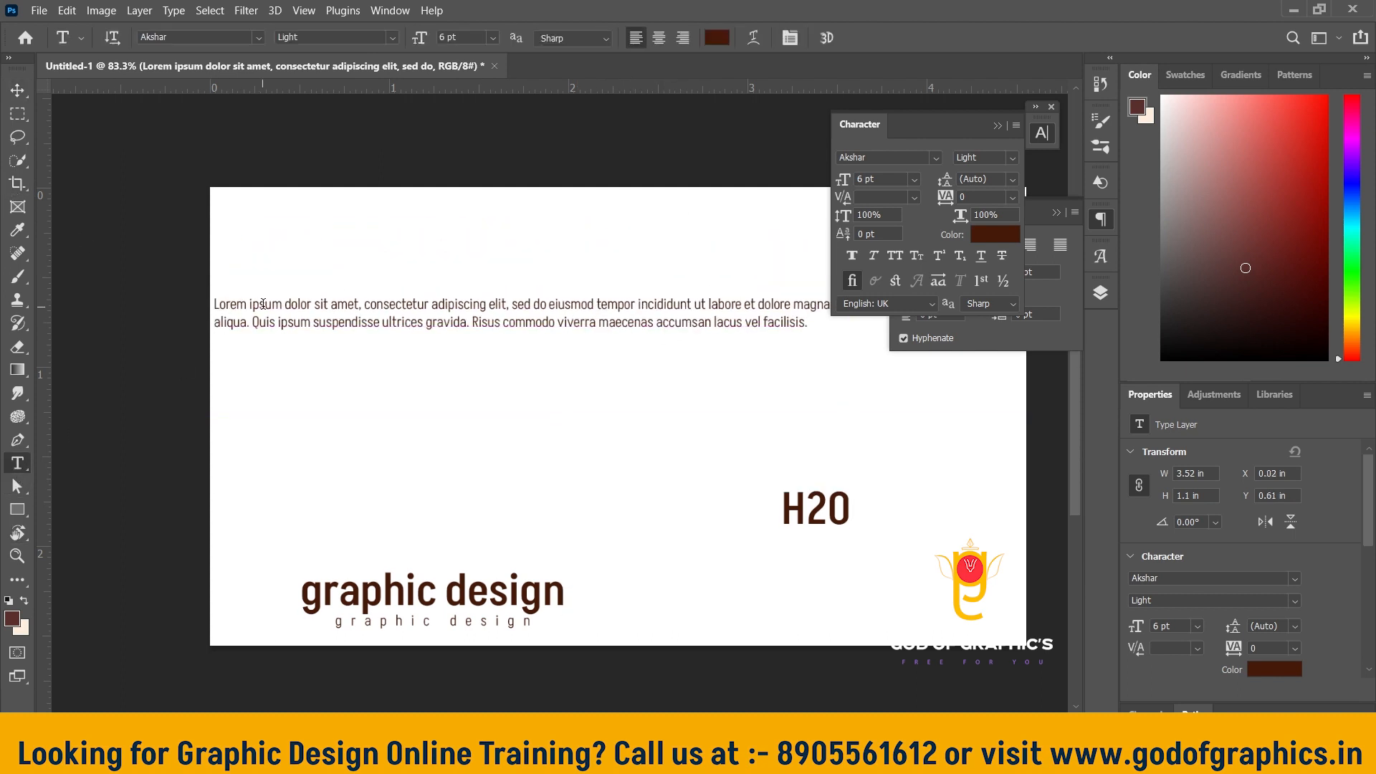
left_click(1098, 290)
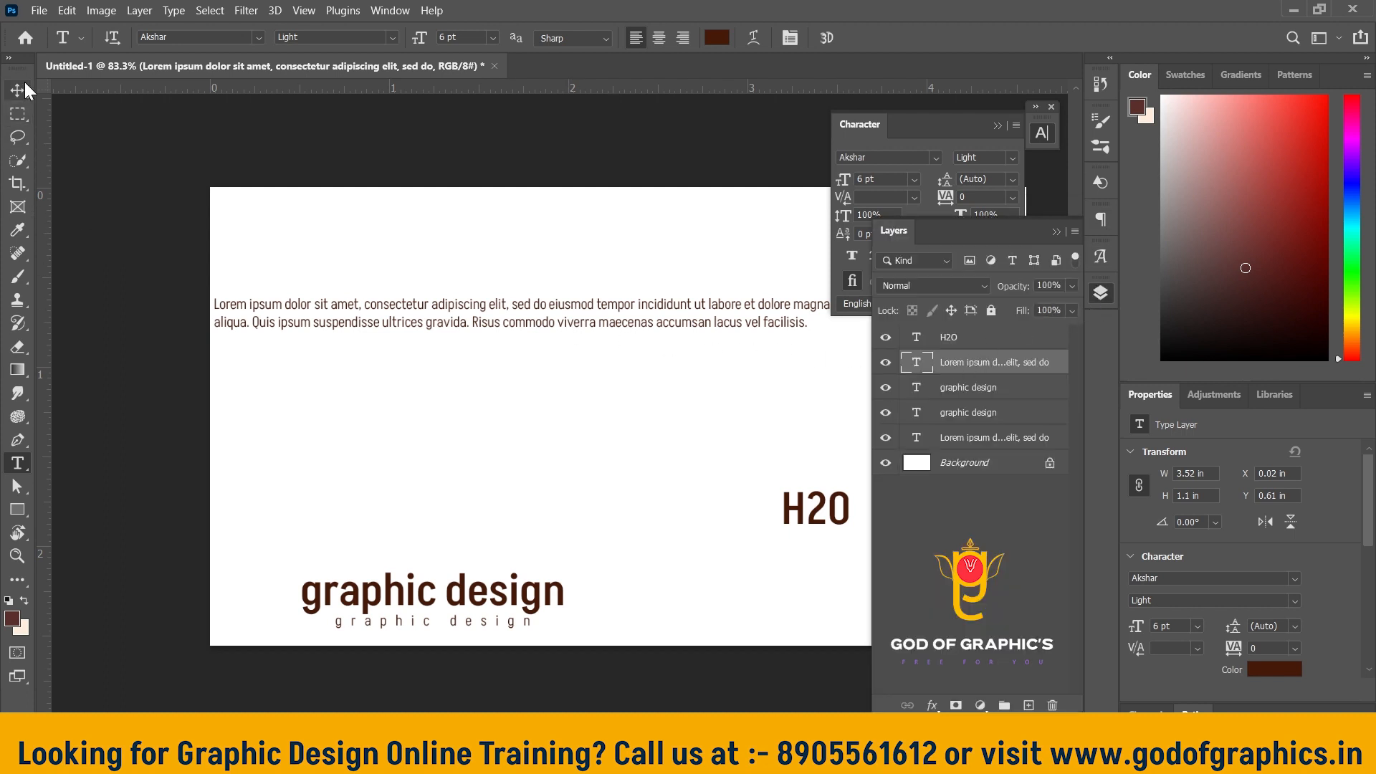
left_click(239, 304)
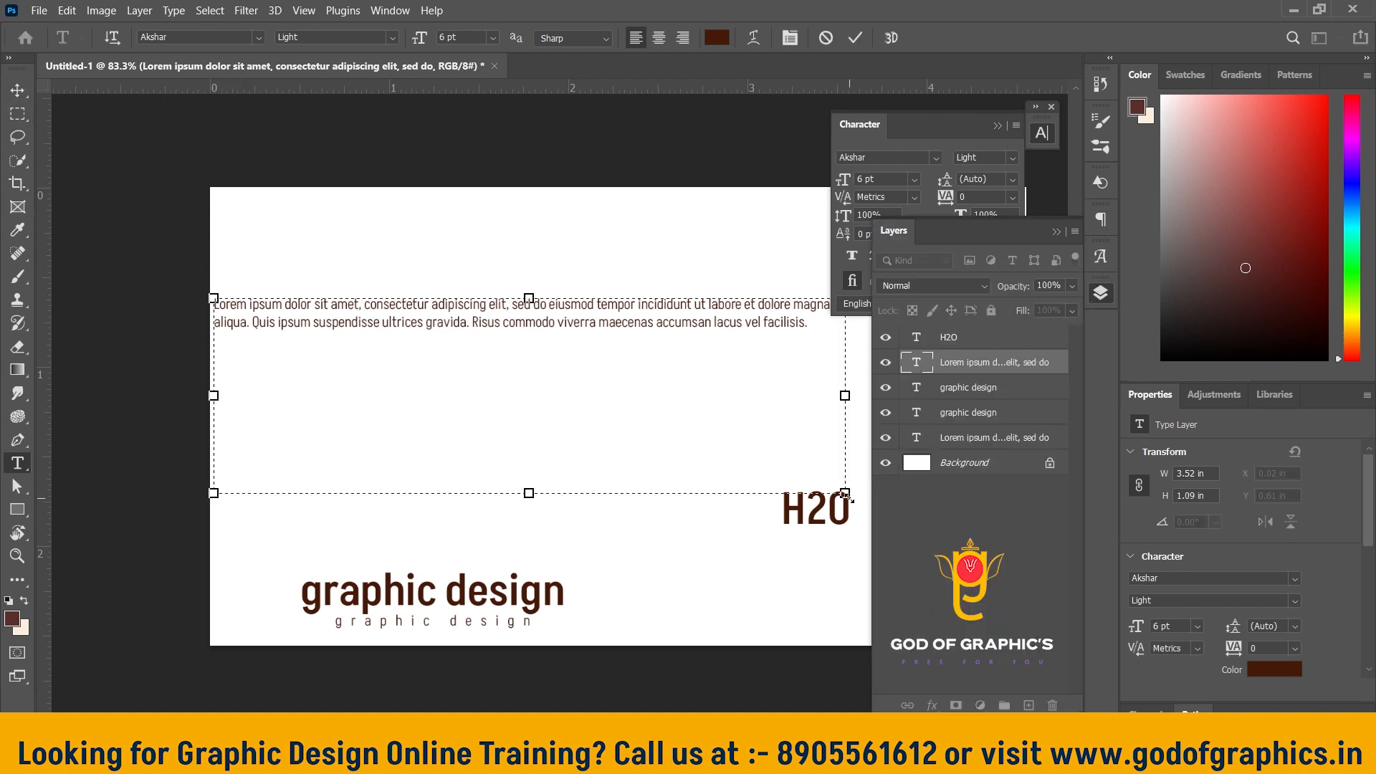
left_click_drag(848, 496, 814, 451)
left_click(19, 89)
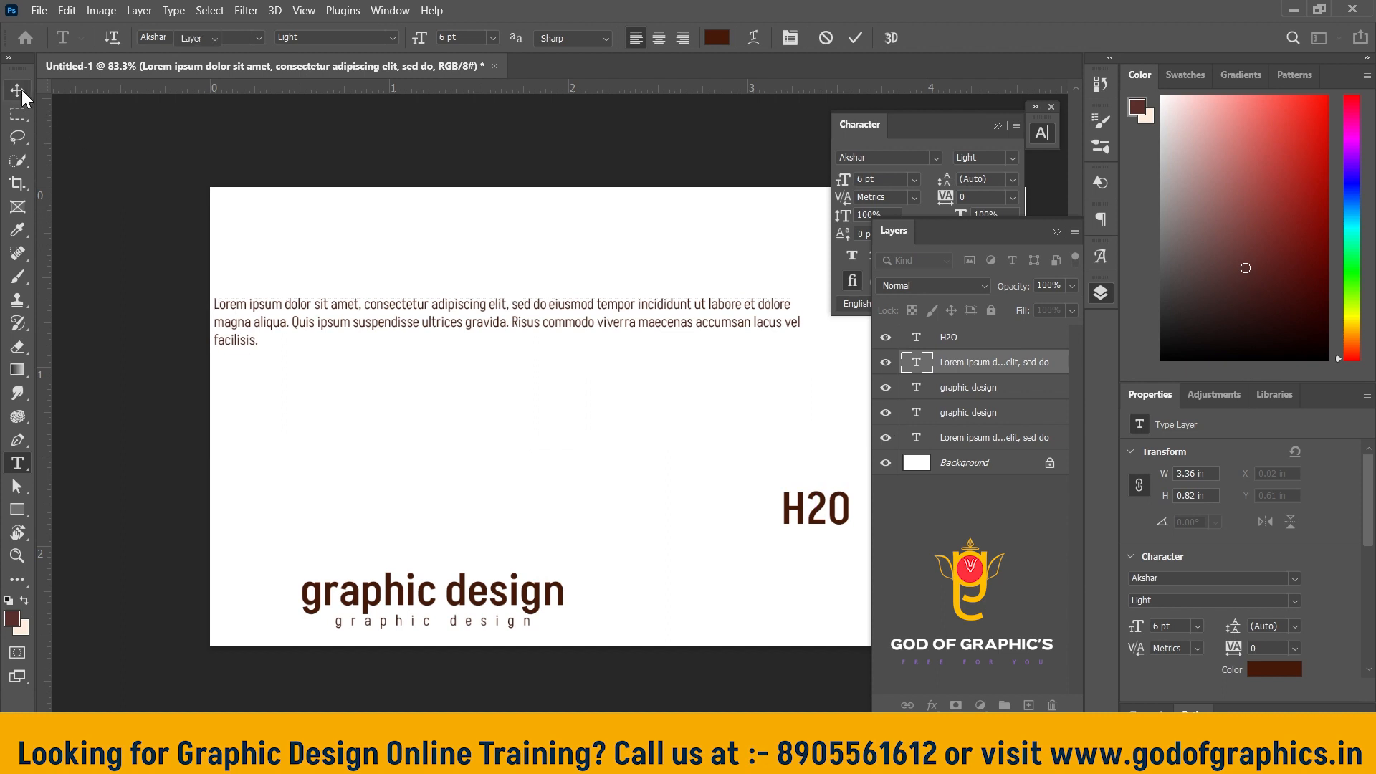
Try centre and right alignment on the Lorem ipsum paragraph and return it to left alignment
left_click(1055, 232)
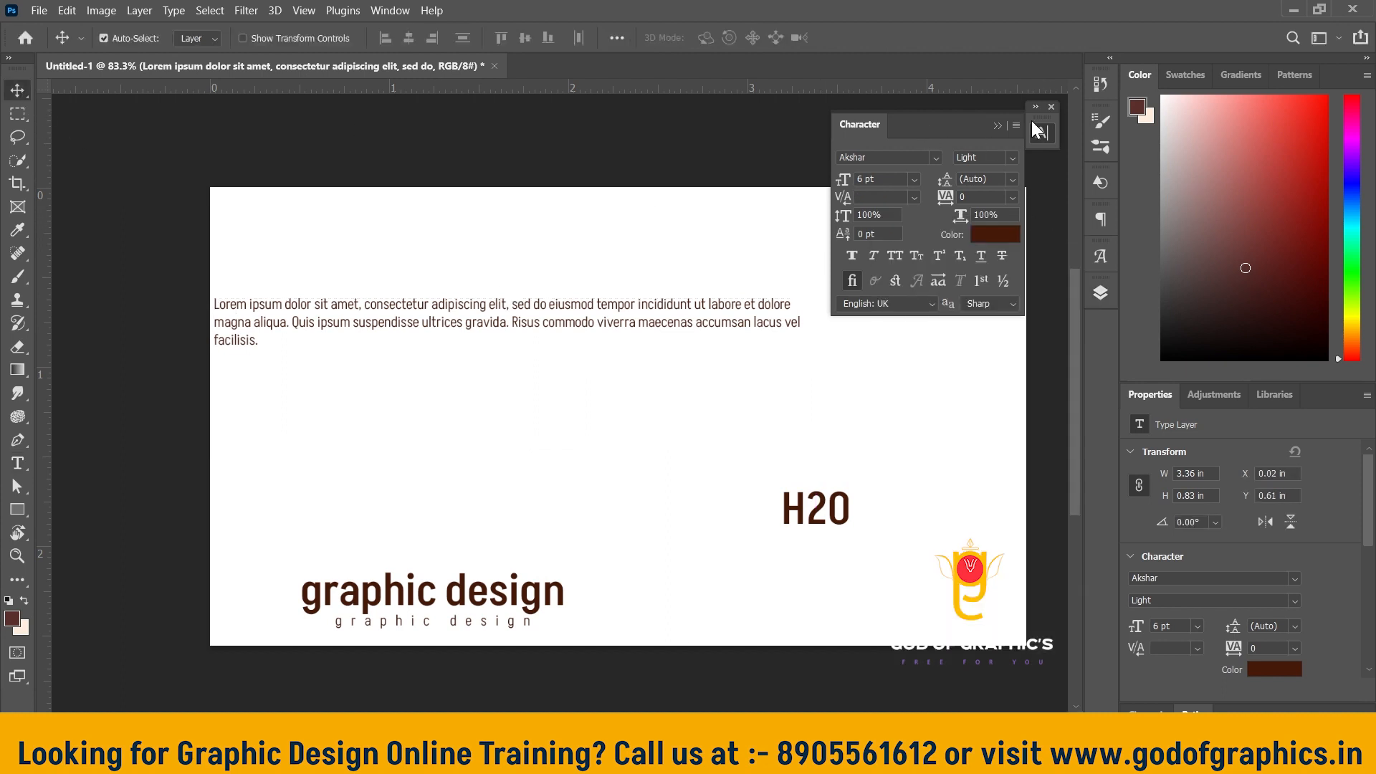
left_click(1102, 223)
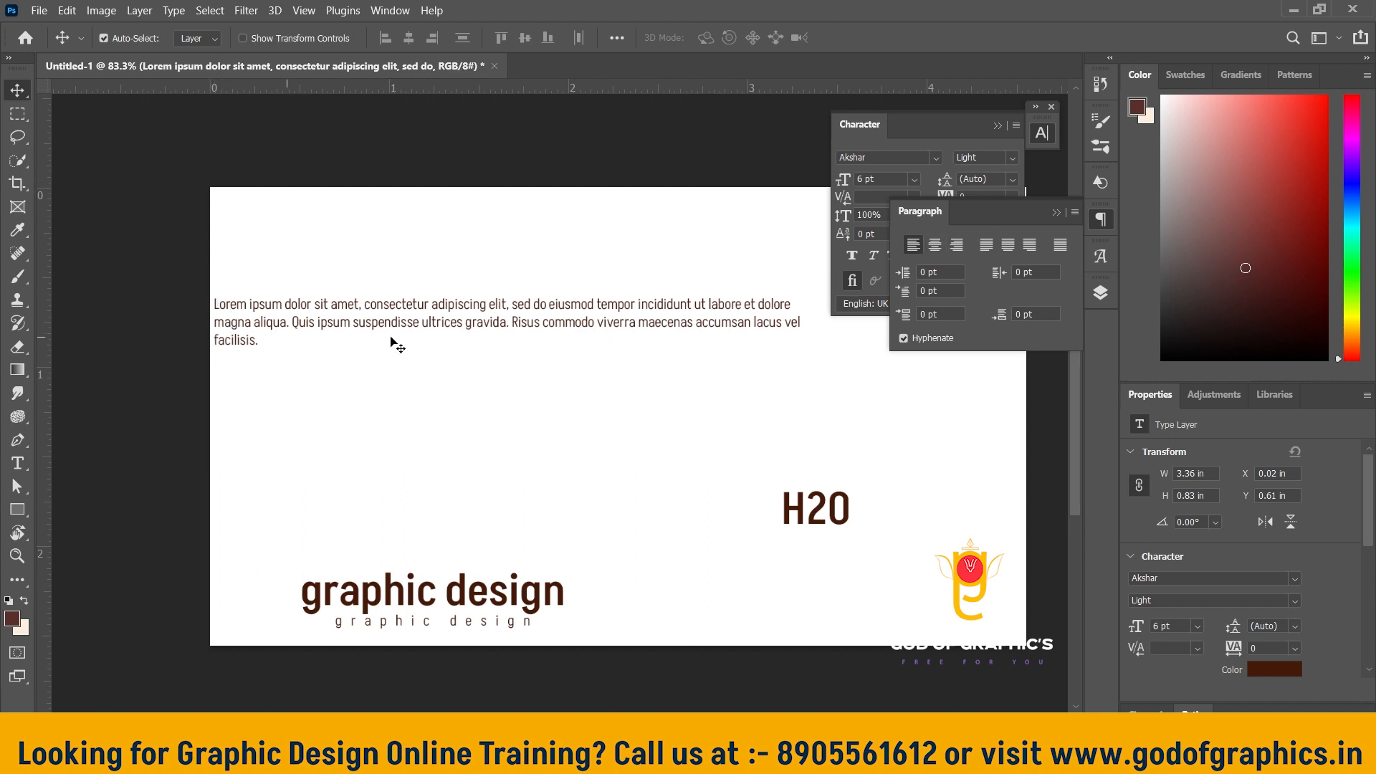
left_click(935, 246)
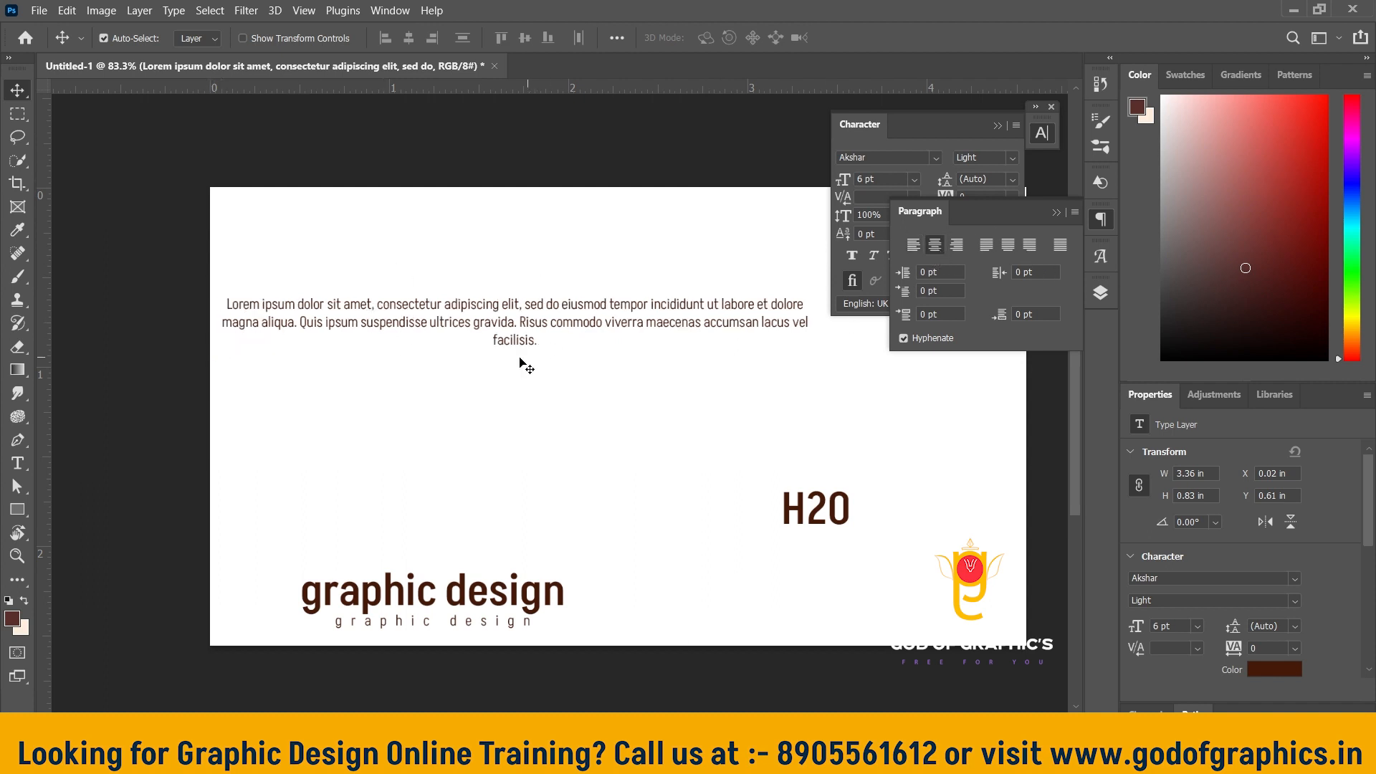
left_click(957, 245)
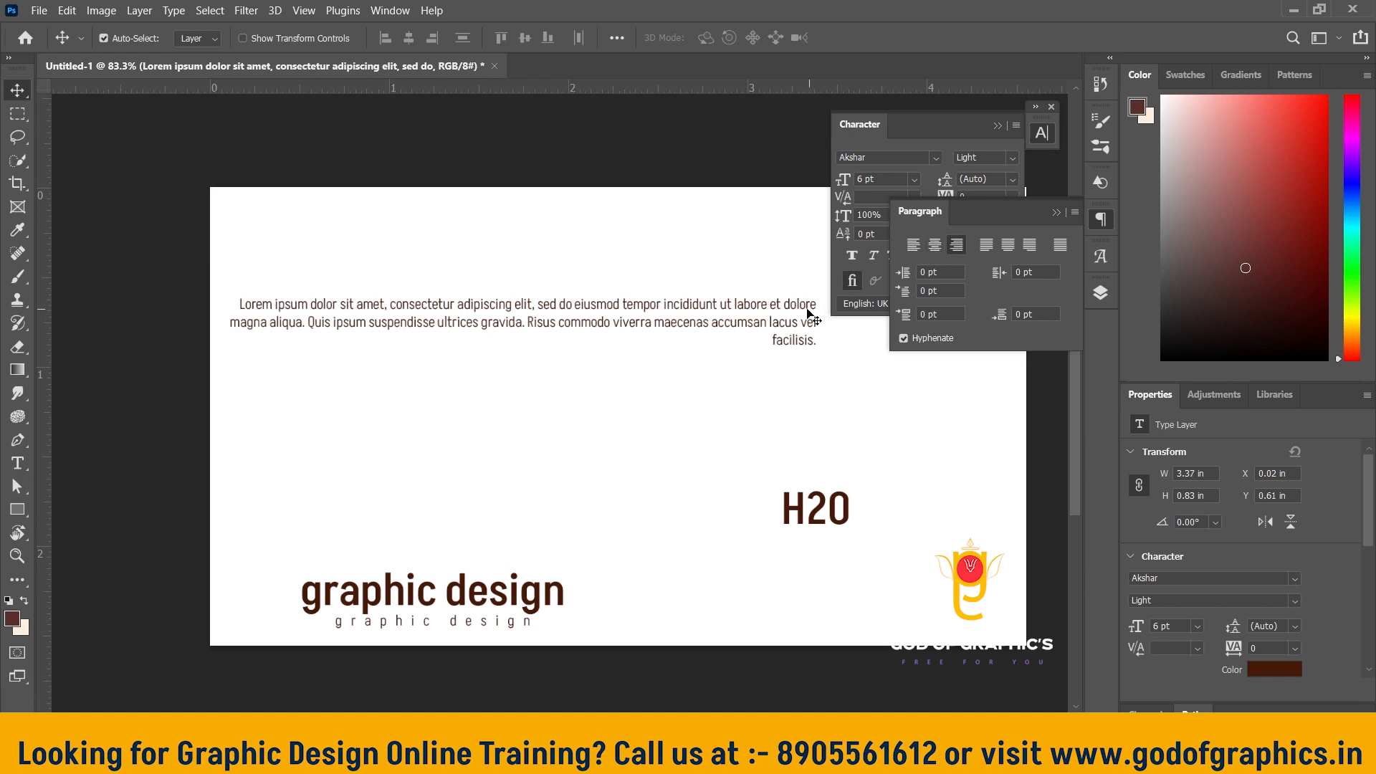
left_click(916, 244)
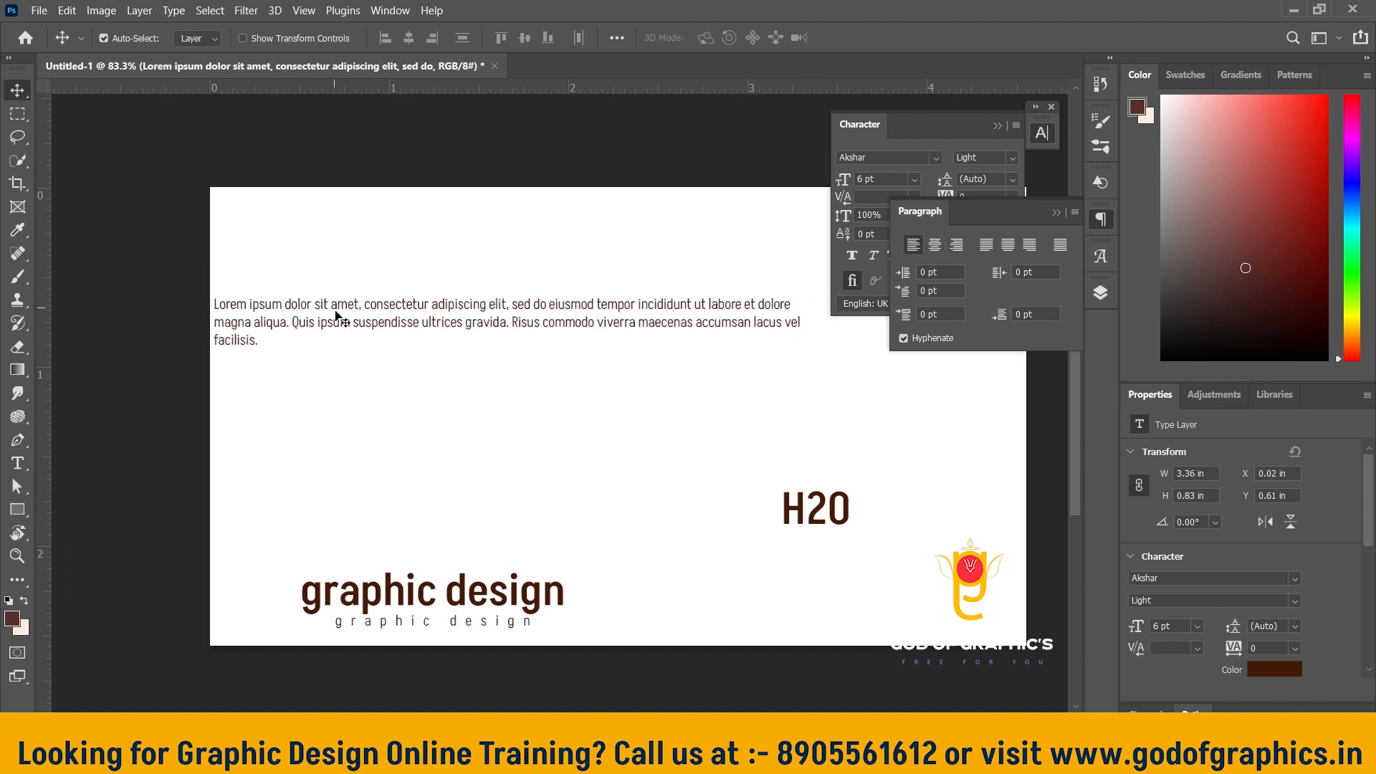
Move the large "graphic design" heading to about X 0.69 in, Y 1.32 in and apply left alignment to it
left_click_drag(463, 602, 493, 457)
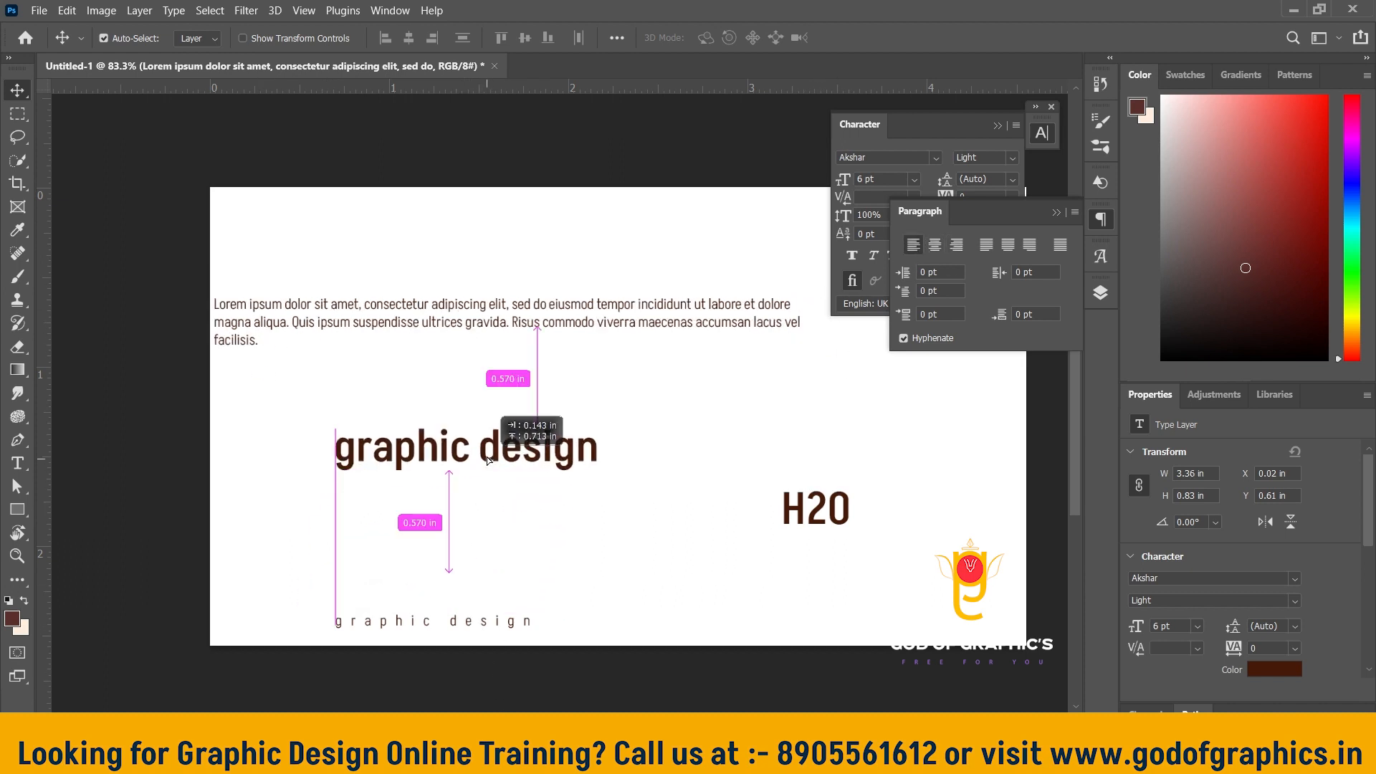
left_click(926, 251)
left_click(915, 247)
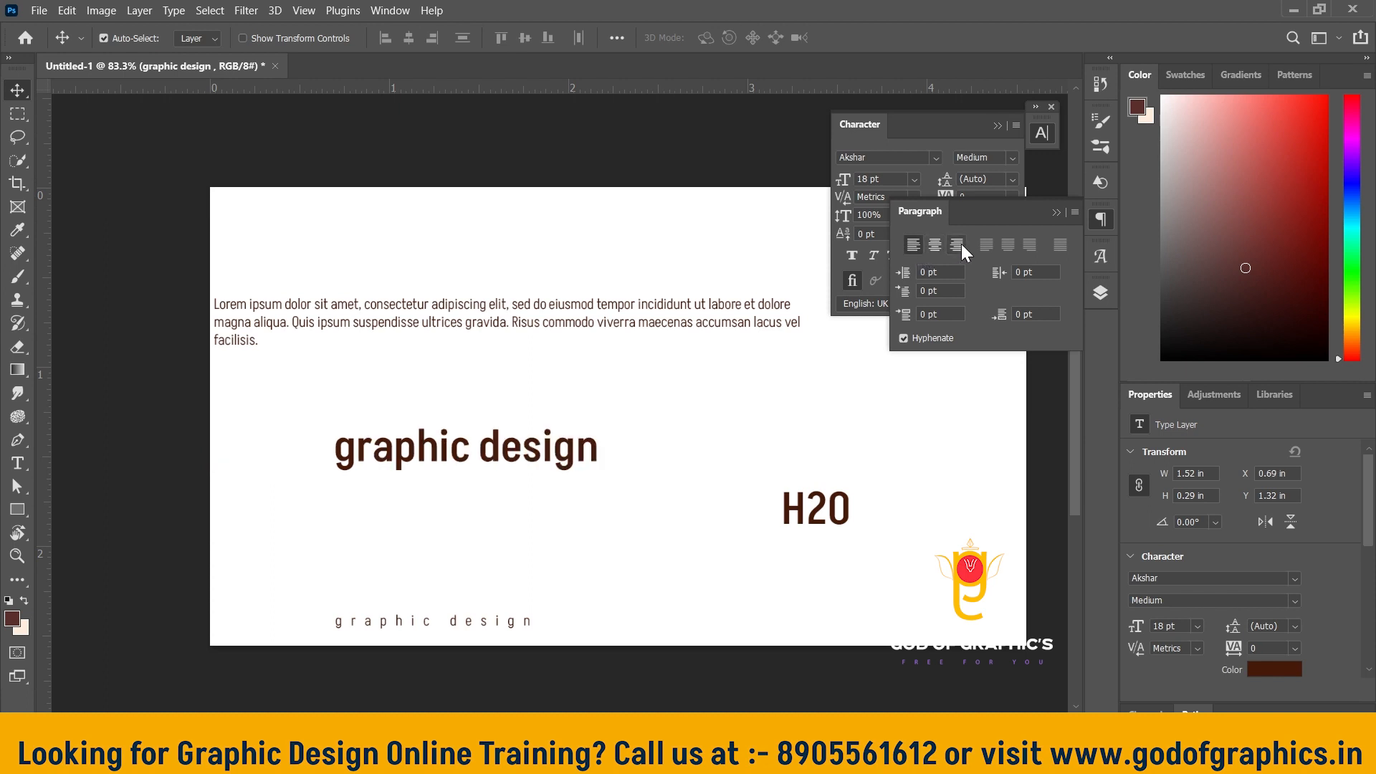